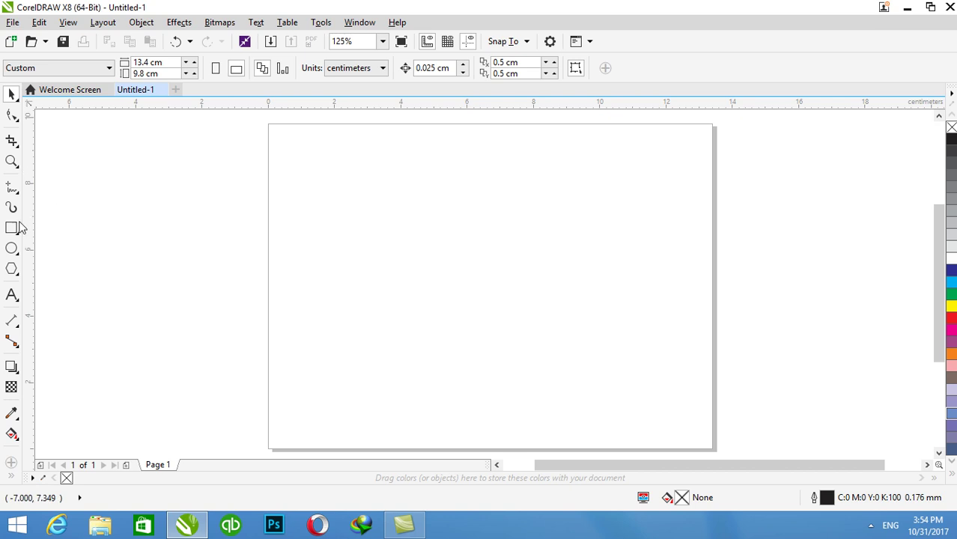
Import Business Broucher.jpg and place it at reduced size beside the page as a reference.
right_click(104, 190)
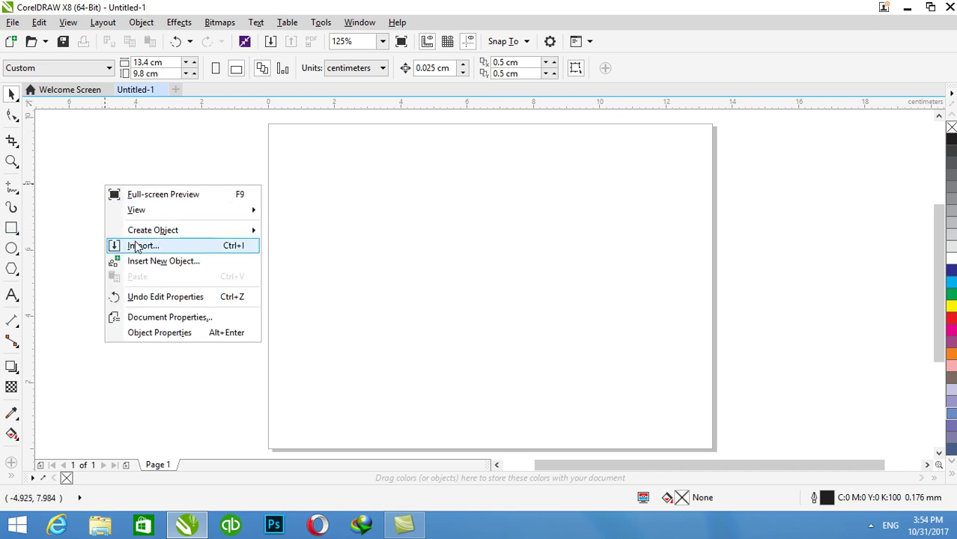
left_click(123, 242)
left_click(144, 225)
left_click(429, 313)
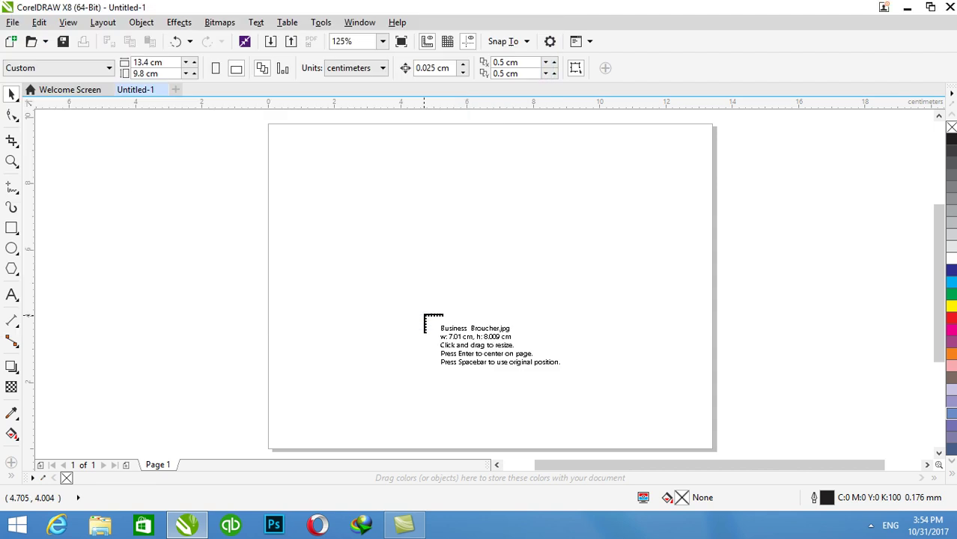
left_click_drag(751, 171, 868, 343)
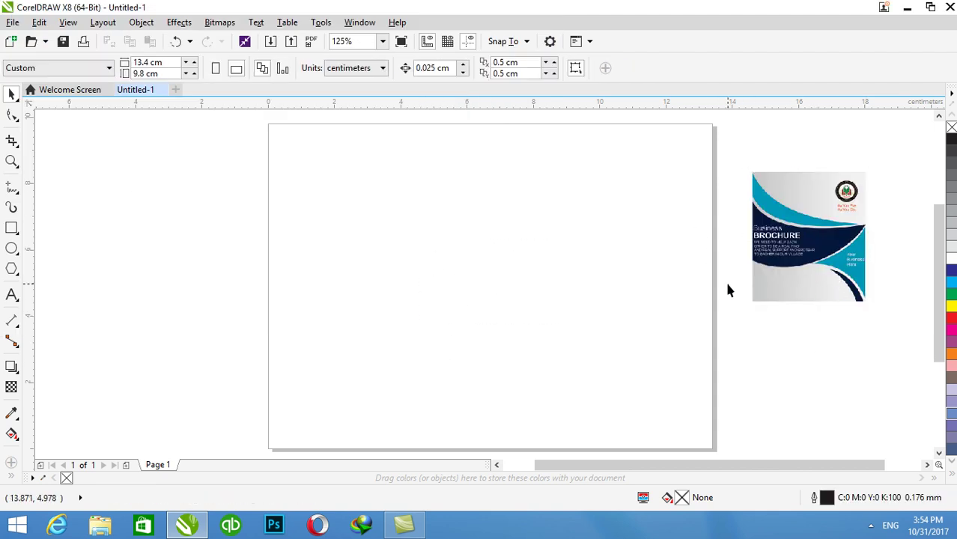
Draw a rectangle on the page, size it 7 cm wide by 8 cm high, and shift it slightly down.
left_click(13, 231)
left_click_drag(338, 139, 523, 372)
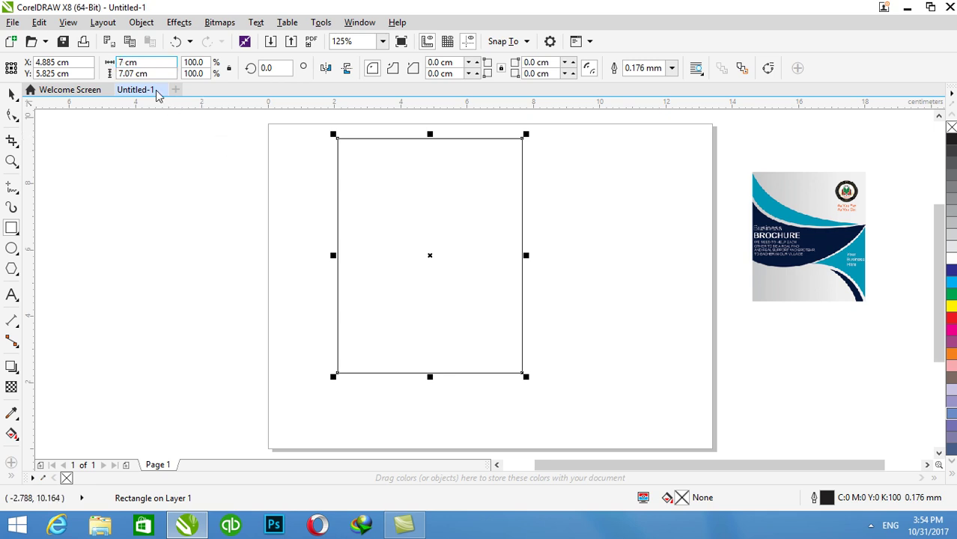
double_click(120, 75)
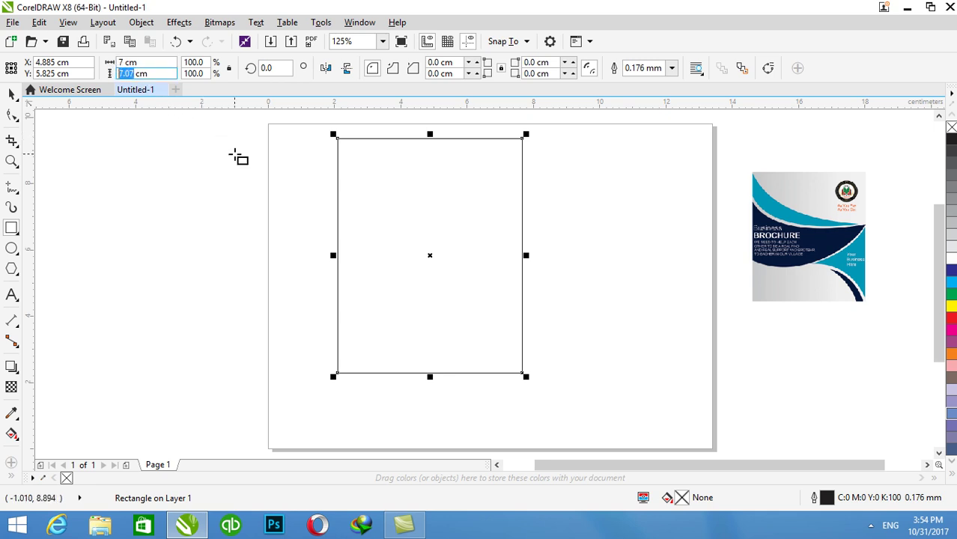
type("8")
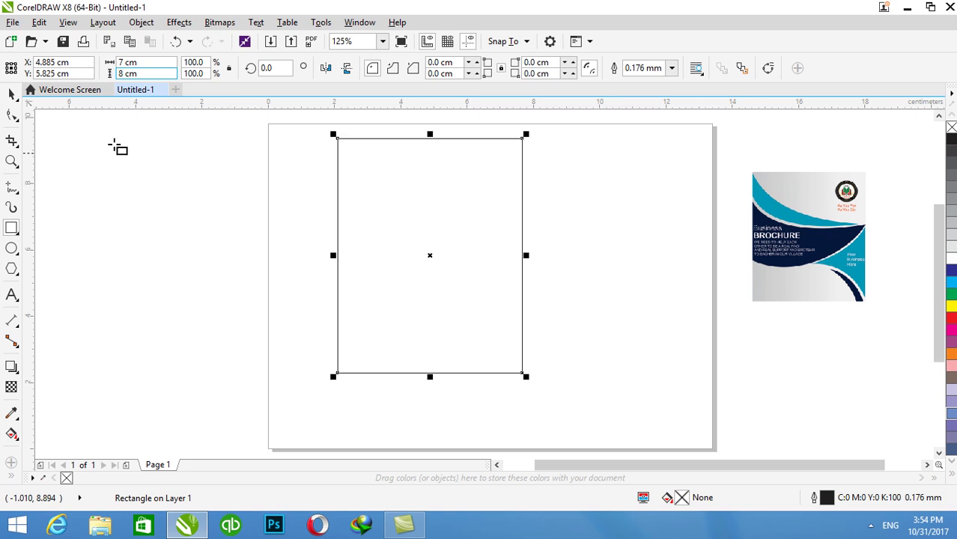
left_click(12, 94)
left_click_drag(378, 201, 390, 221)
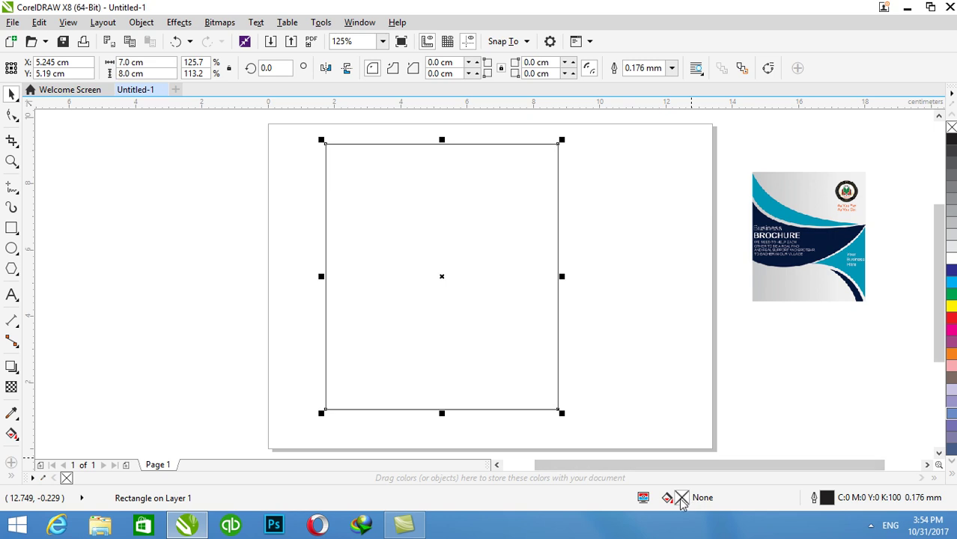
Apply a horizontal black-to-white linear fountain fill to the rectangle with the Interactive Fill tool.
left_click(18, 439)
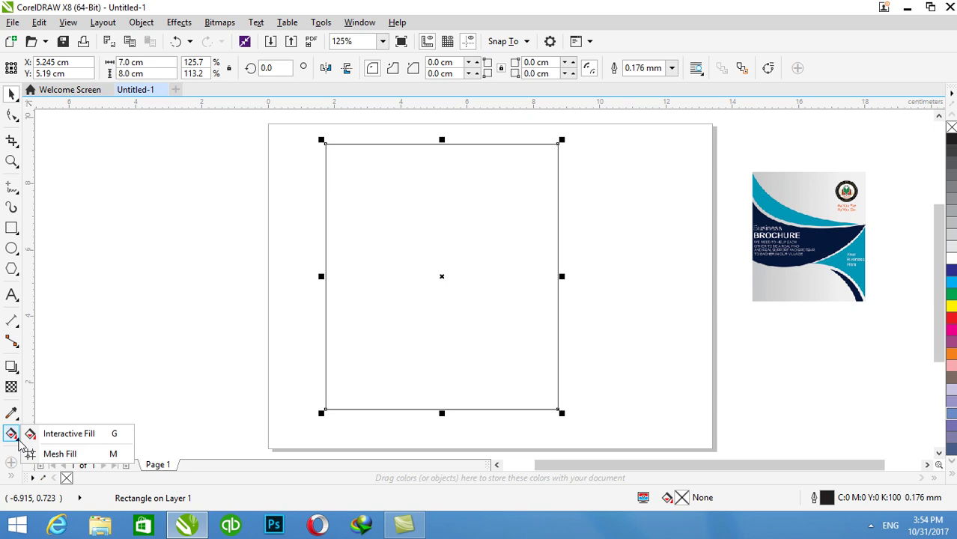
left_click(85, 434)
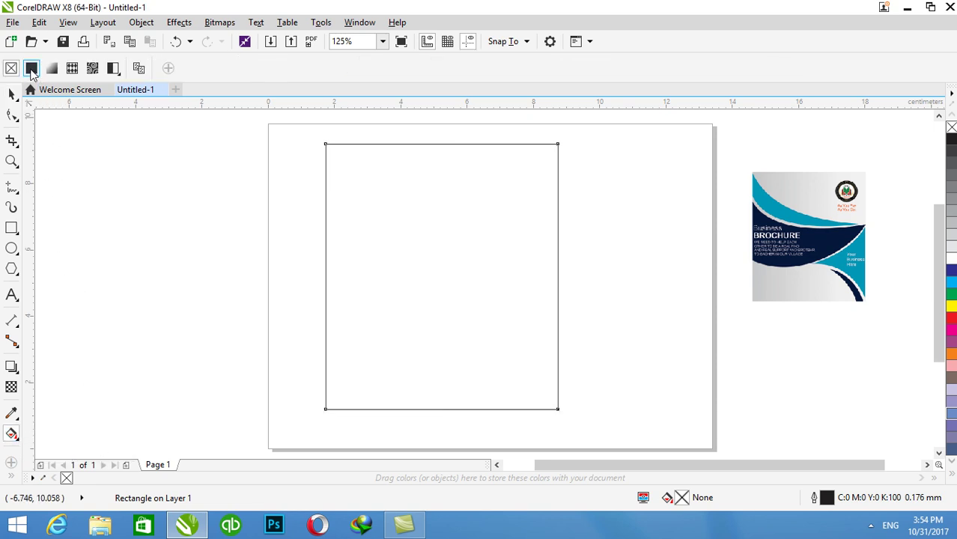
left_click(31, 69)
left_click_drag(354, 272, 394, 260)
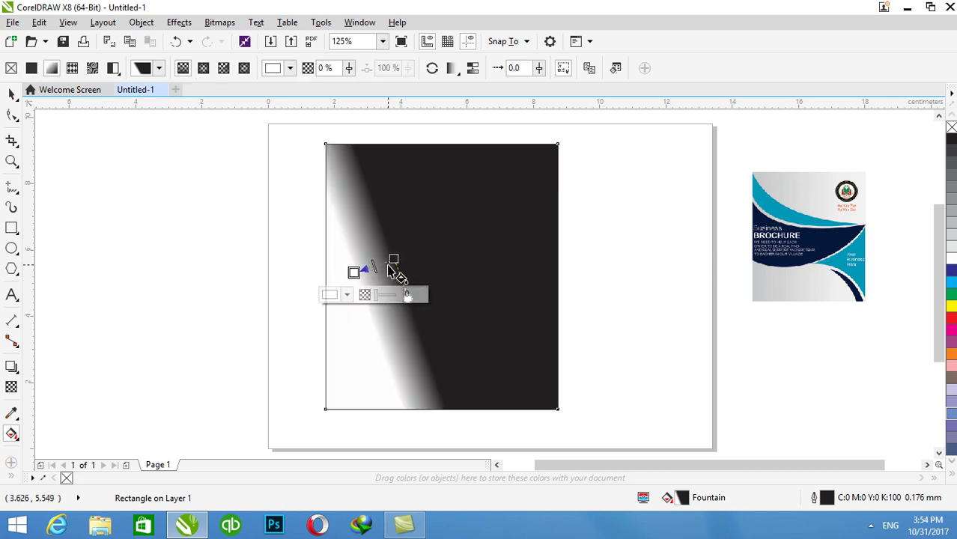
key("ctrl+z")
left_click_drag(559, 268, 219, 268)
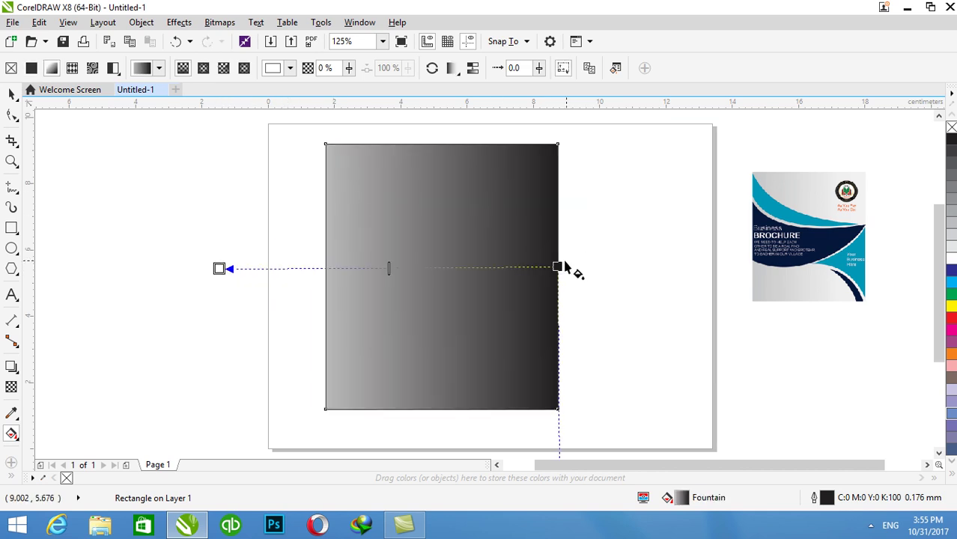
Reverse the gradient so black starts left of the page and white ends just past the rectangle's right edge, with the midpoint shifted toward black.
left_click_drag(558, 265, 173, 268)
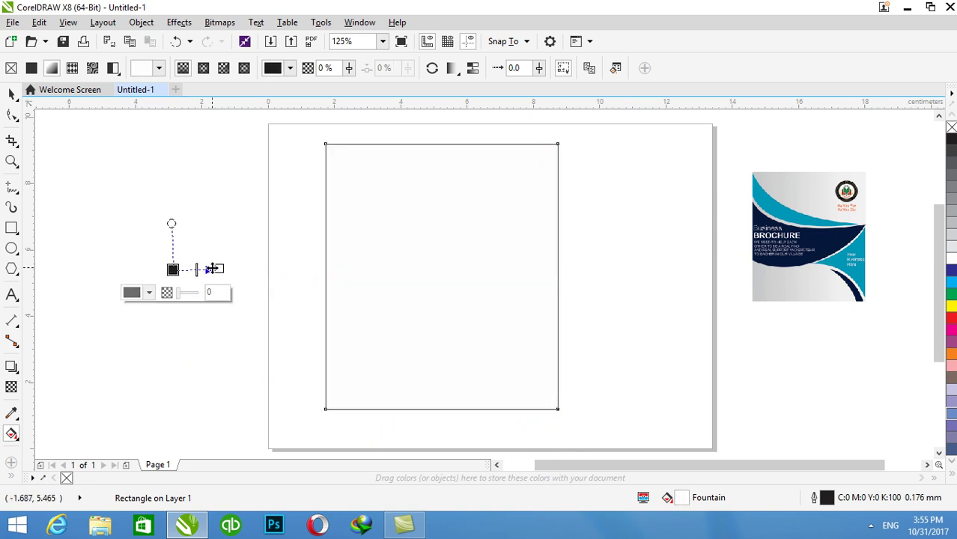
left_click_drag(232, 268, 556, 275)
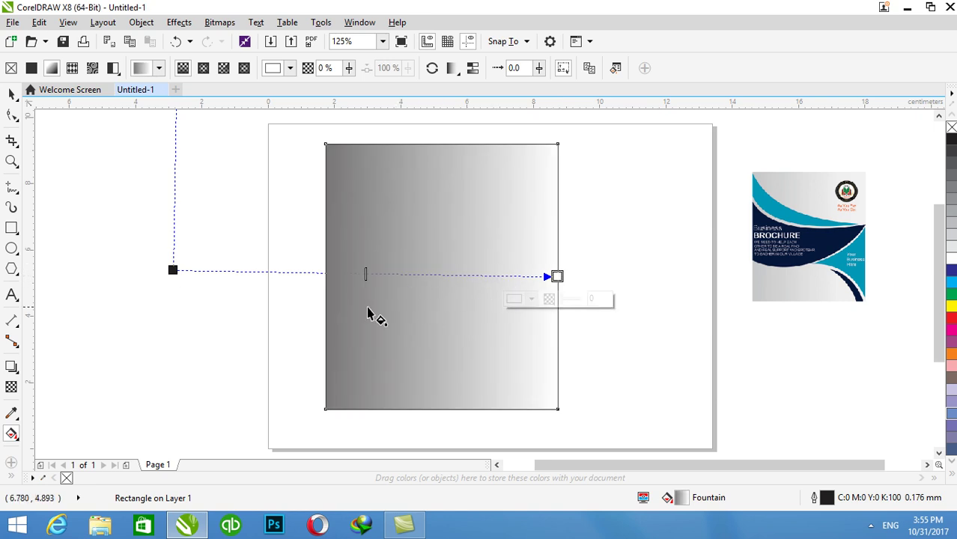
left_click_drag(173, 270, 173, 272)
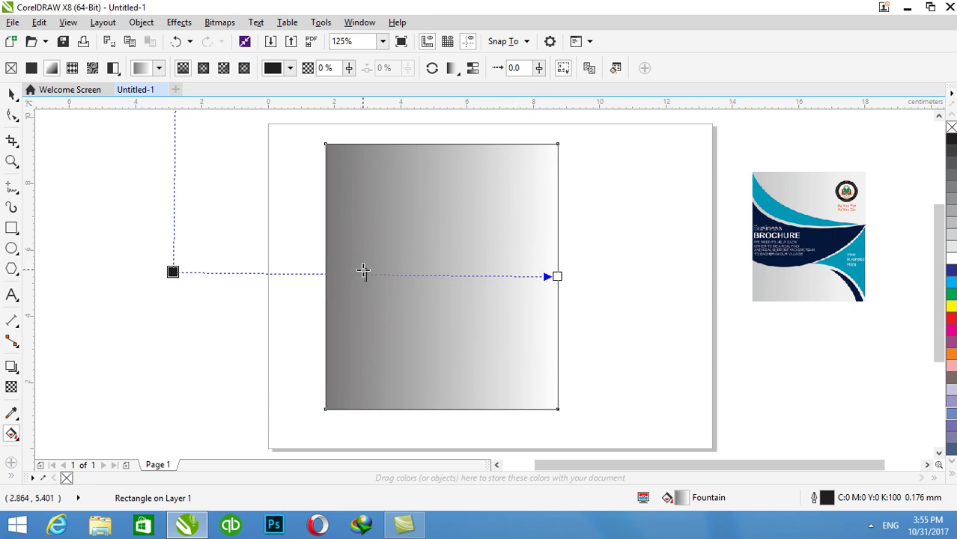
left_click(336, 275)
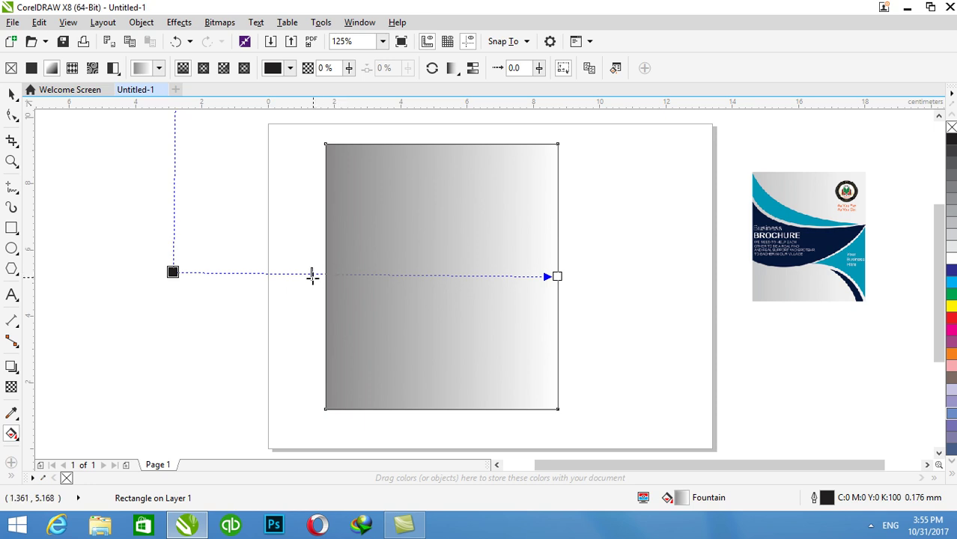
left_click_drag(314, 276, 310, 274)
left_click_drag(557, 276, 564, 274)
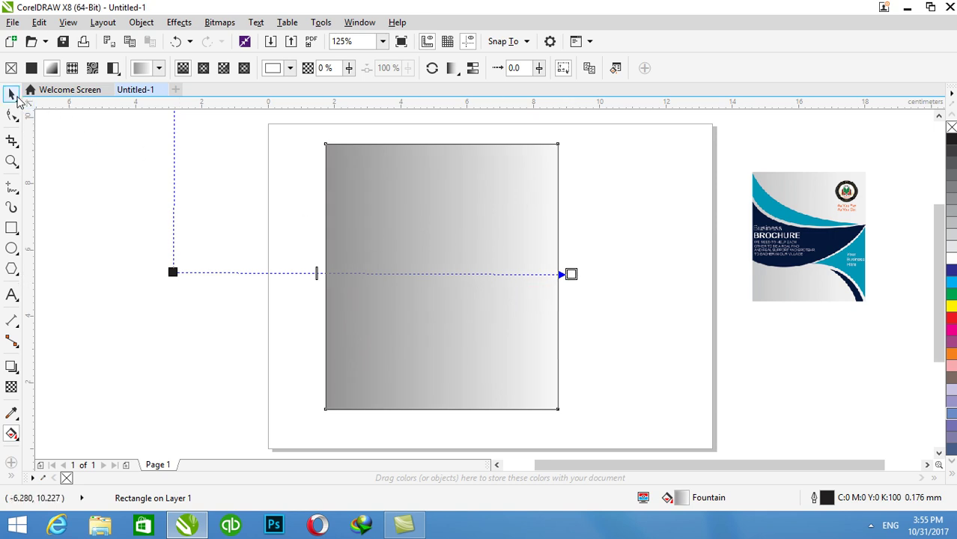
Remove the gradient rectangle's outline and move the rectangle slightly down on the page.
left_click(15, 95)
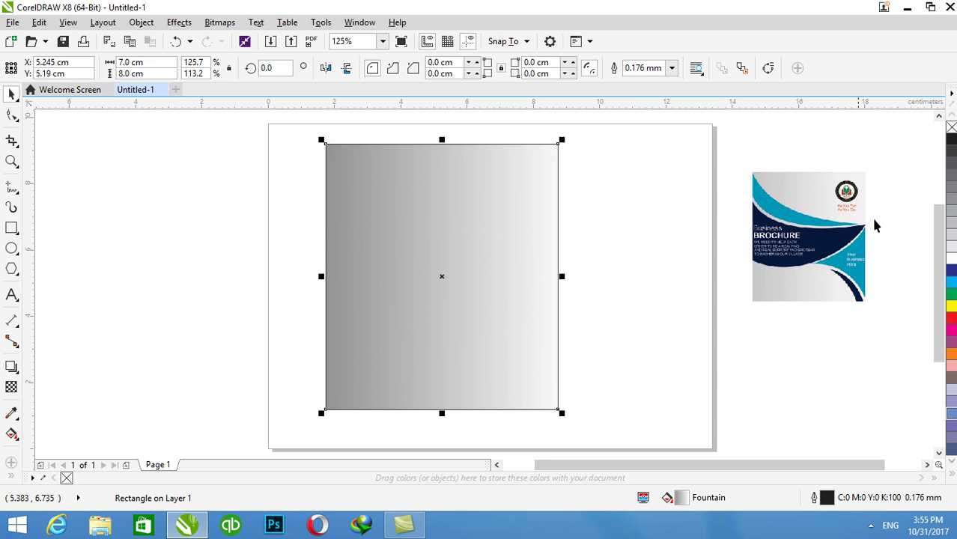
right_click(951, 127)
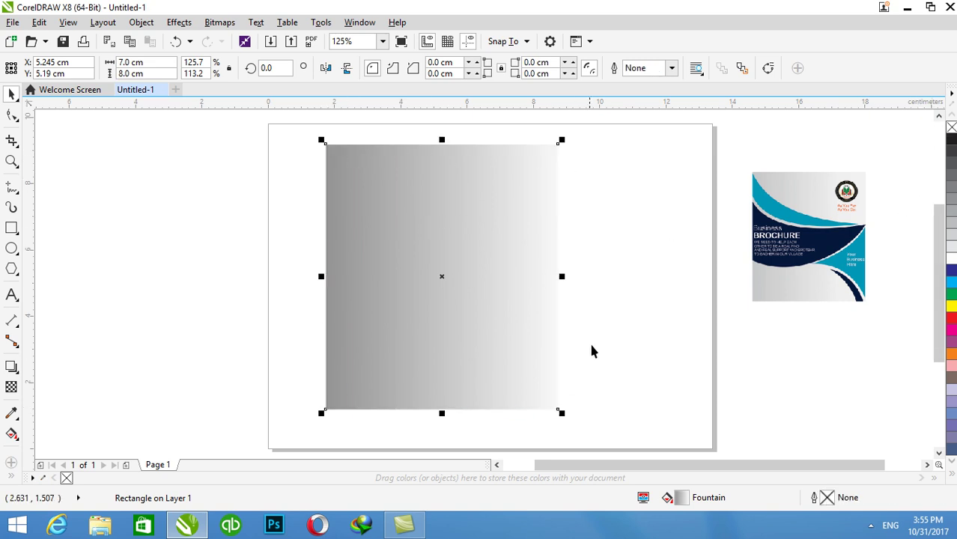
left_click_drag(482, 233, 483, 239)
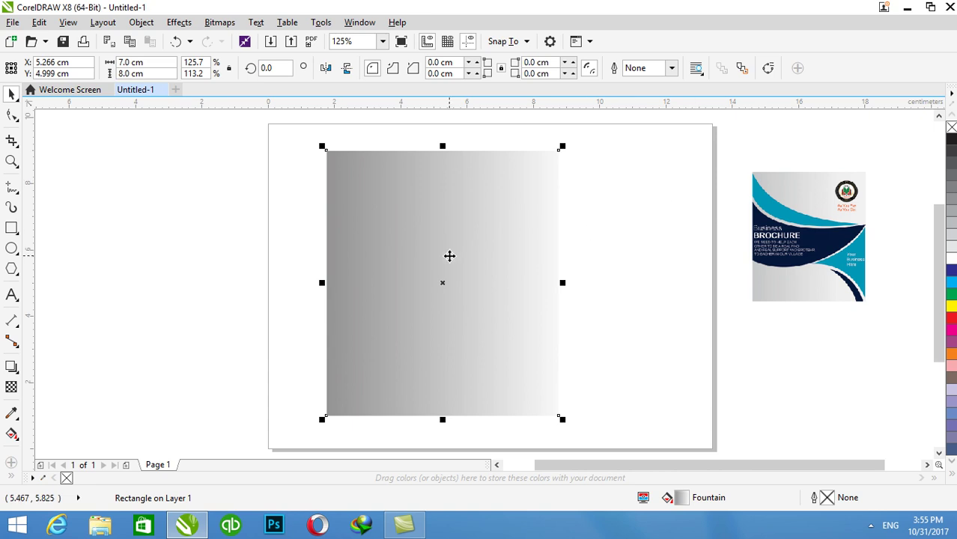
Duplicate the gradient rectangle to the left and reduce the copy to about 4.95 by 5 cm.
left_click_drag(449, 256, 198, 253)
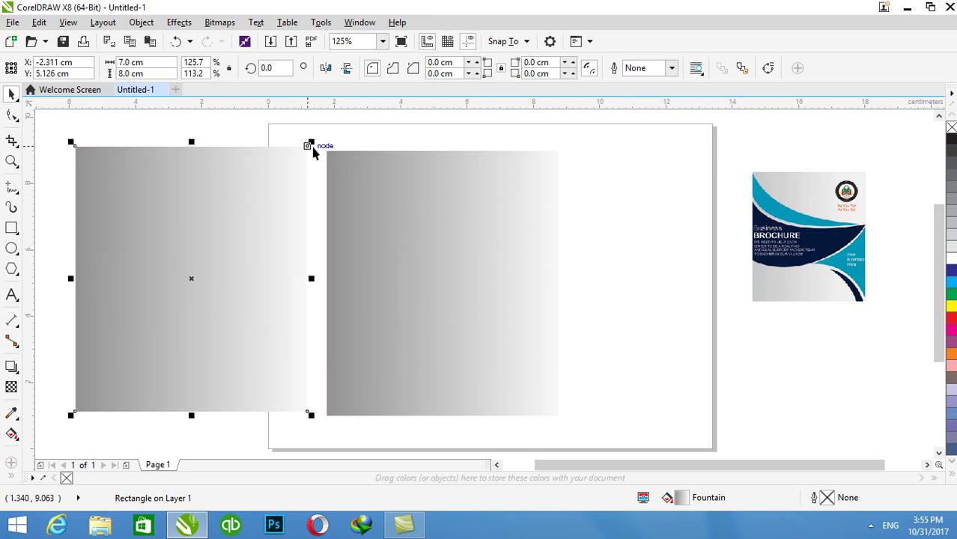
left_click_drag(310, 146, 241, 239)
left_click_drag(184, 269, 210, 187)
left_click_drag(253, 231, 273, 236)
left_click_drag(219, 221, 216, 200)
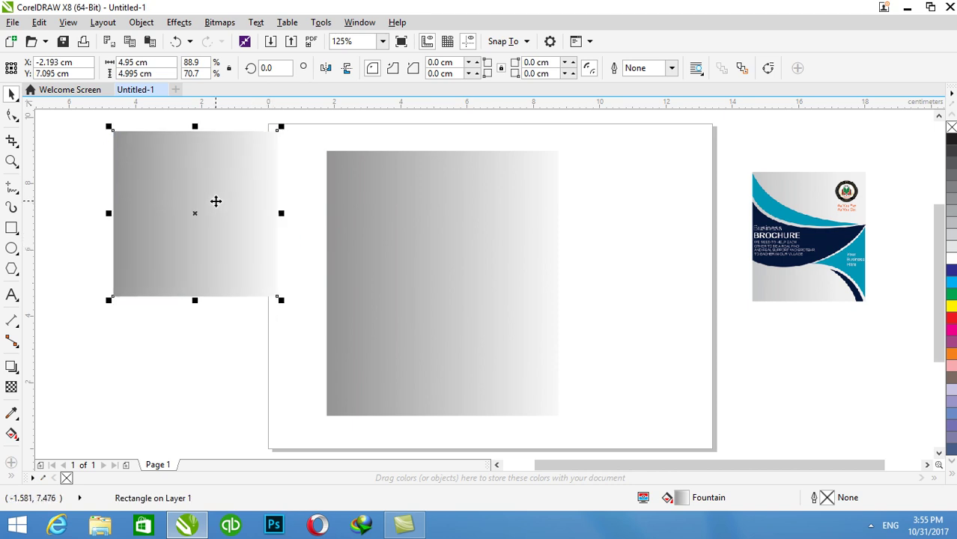
Give the smaller rectangle a uniform fill sampled from the teal of the reference brochure (C84 M22 Y23 K0).
double_click(678, 499)
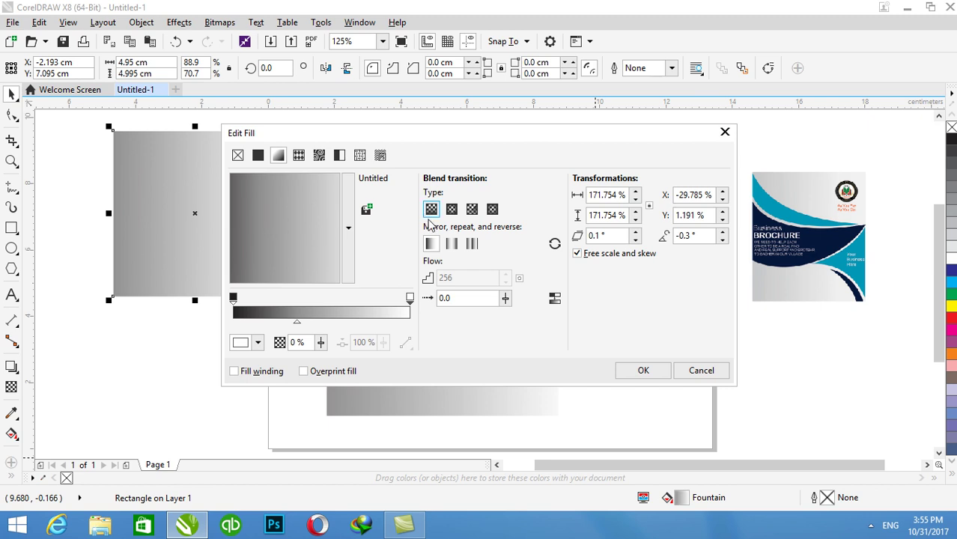
left_click_drag(444, 132, 488, 232)
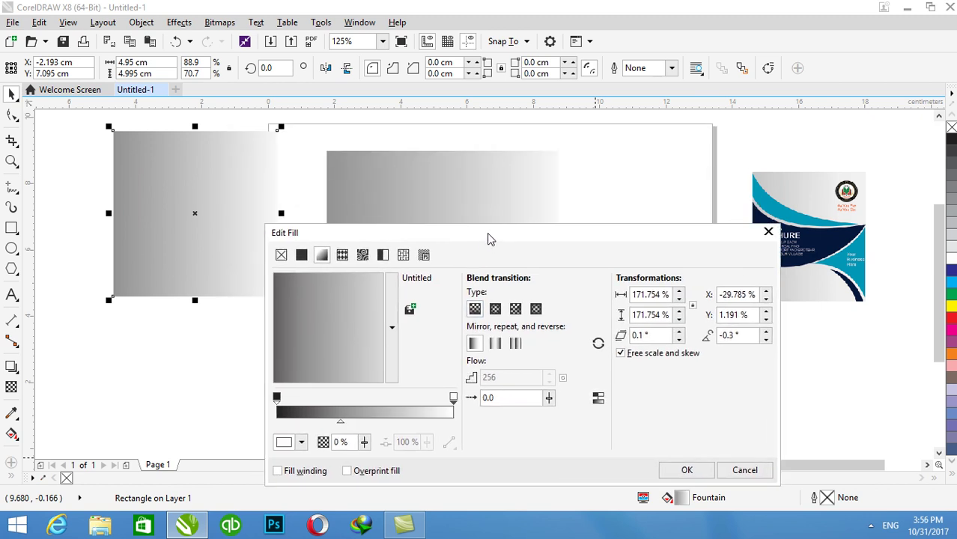
left_click(301, 255)
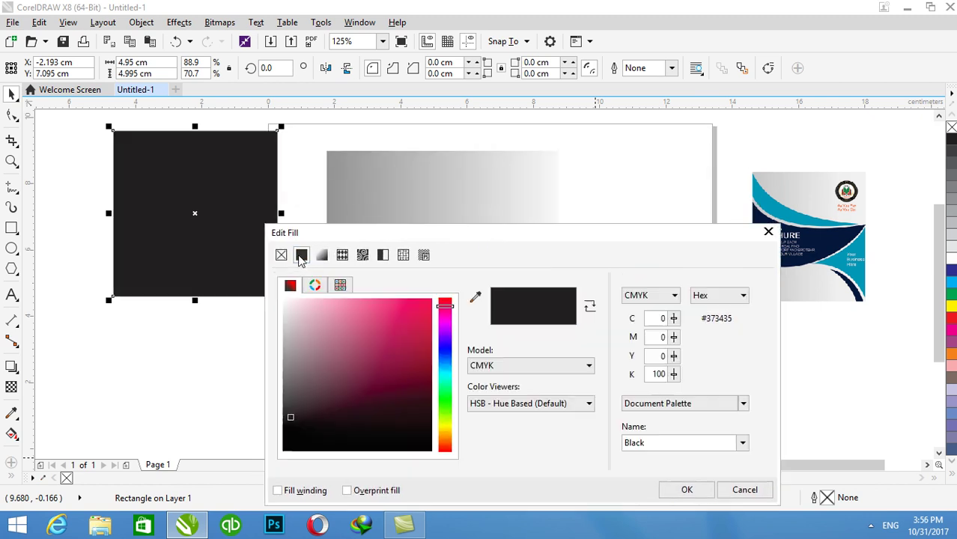
left_click(476, 298)
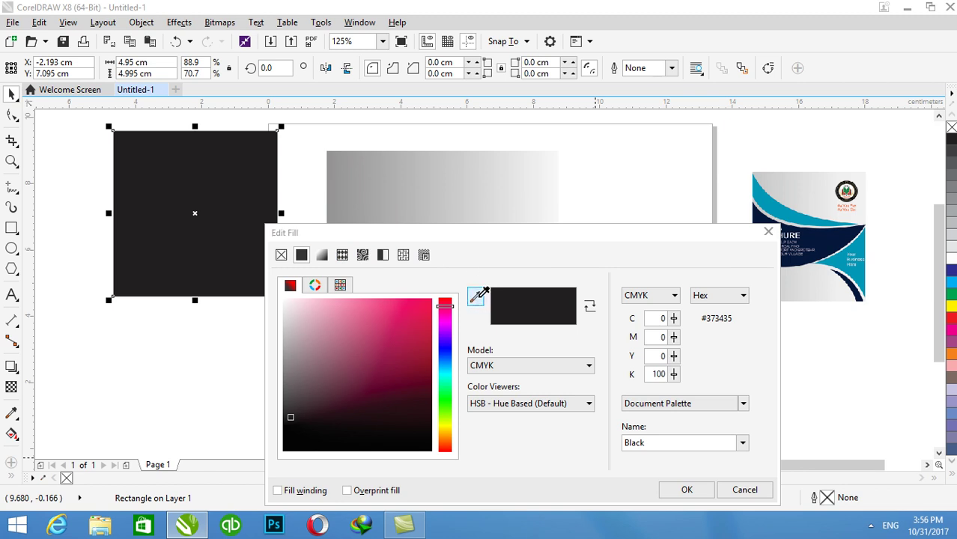
left_click(761, 198)
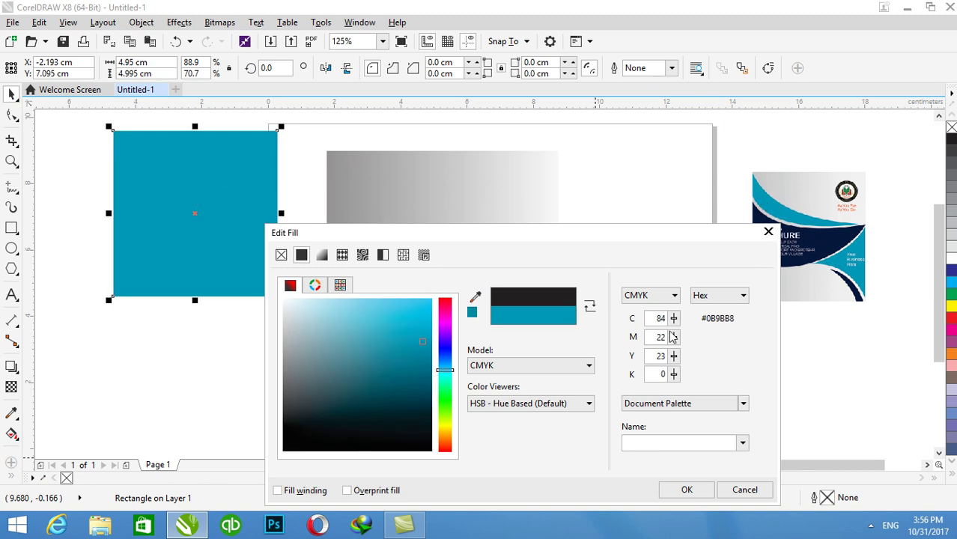
left_click(682, 488)
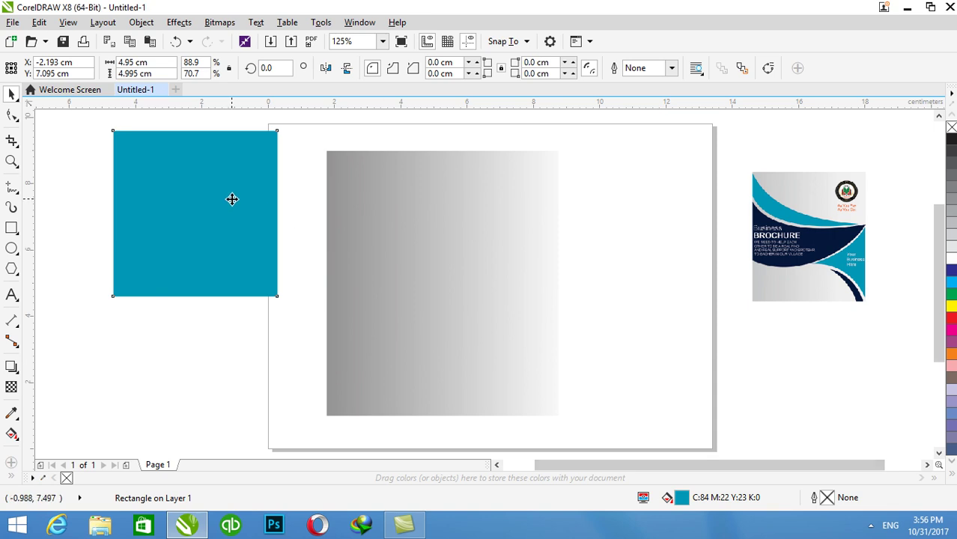
Align the teal rectangle with the gradient rectangle's upper-left corner and widen it to about 6.22 cm.
left_click_drag(232, 199, 445, 222)
key("Up")
key("Up")
key("Up")
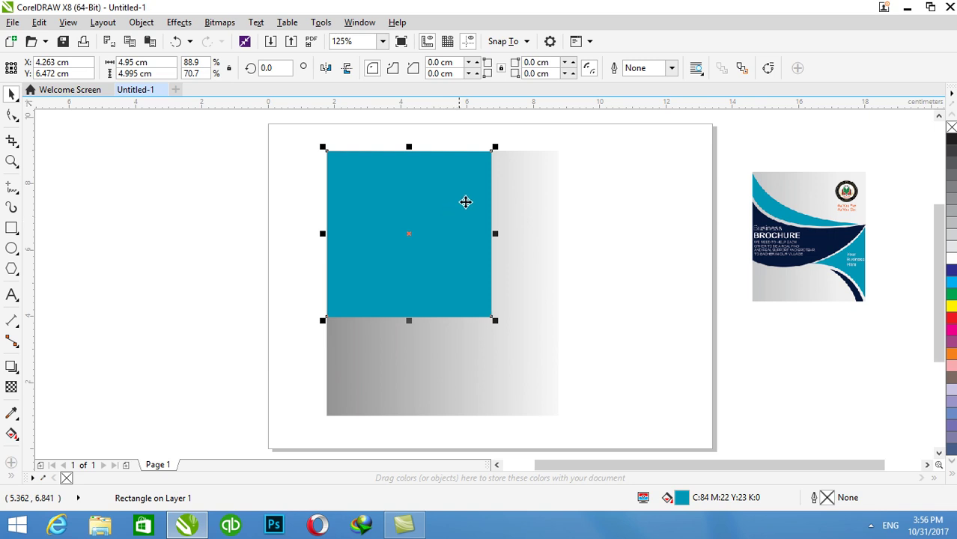
left_click_drag(495, 232, 533, 239)
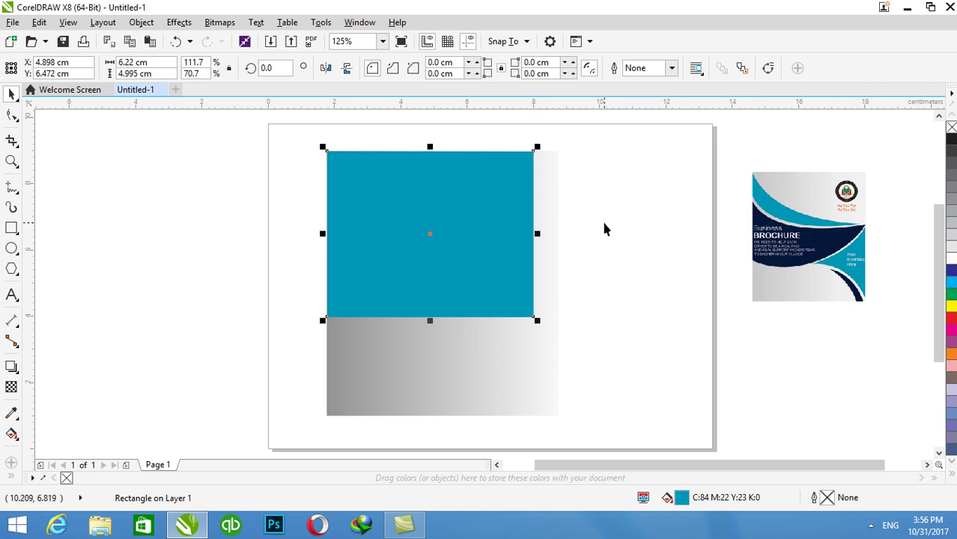
Convert the teal rectangle to curves and bring its two right corner nodes together into a point.
right_click(466, 231)
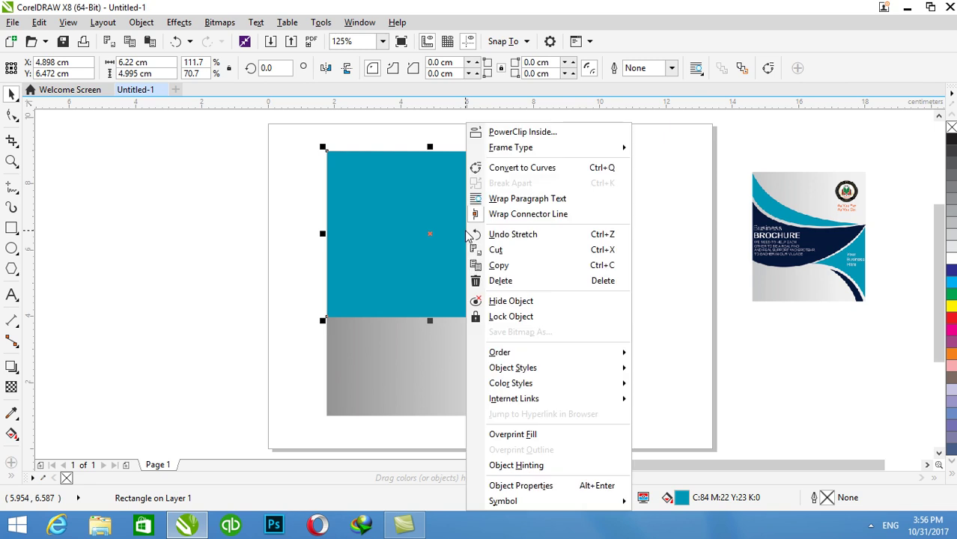
left_click(506, 172)
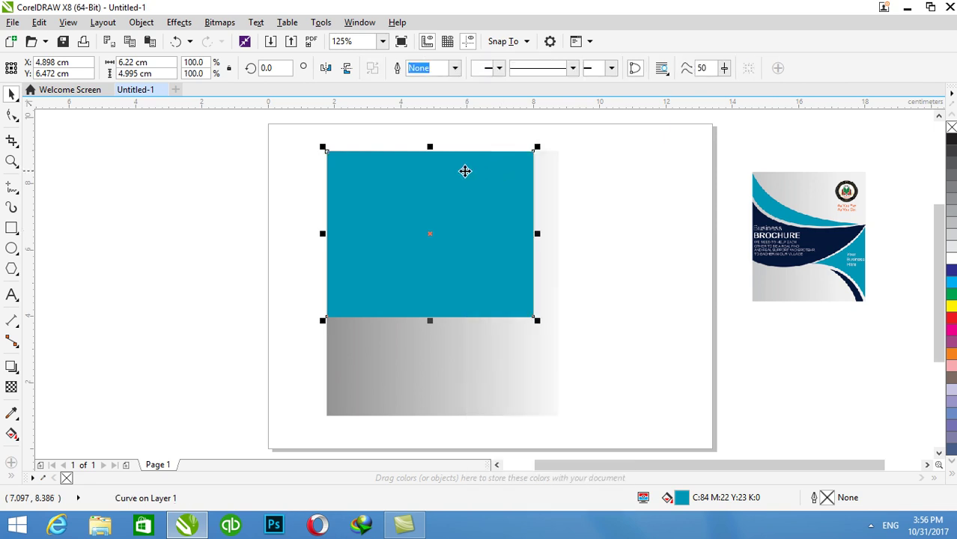
left_click(13, 114)
left_click(43, 120)
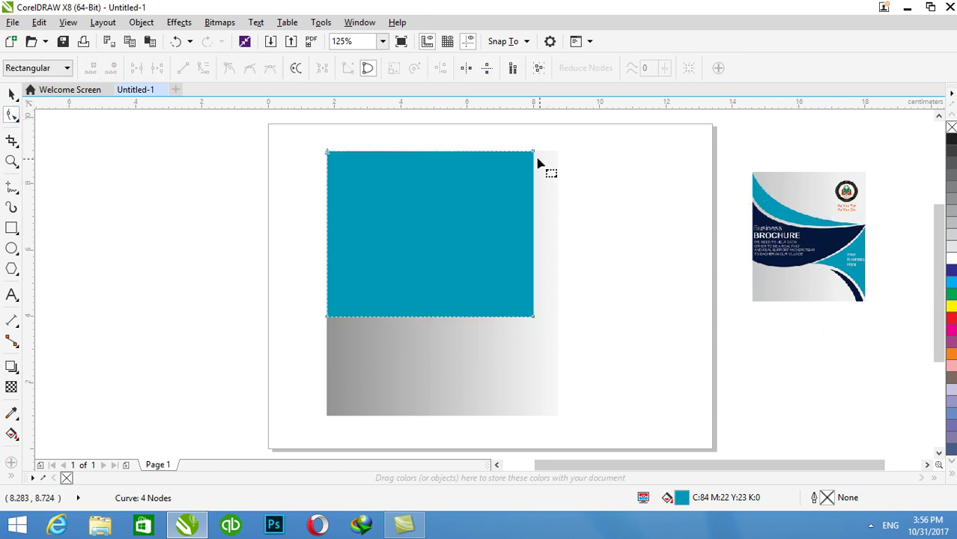
left_click_drag(533, 153, 533, 224)
left_click_drag(534, 320, 532, 218)
Raise the teal shape's lower-left node to roughly the height of its right tip.
scroll(533, 215, "up", 3)
scroll(549, 320, "up", 3)
scroll(520, 247, "down", 8)
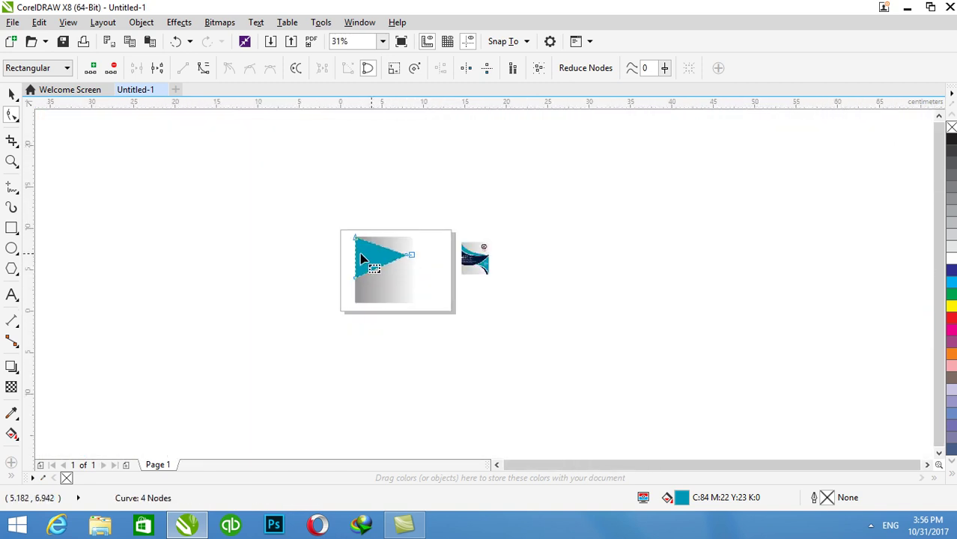
scroll(375, 257, "up", 2)
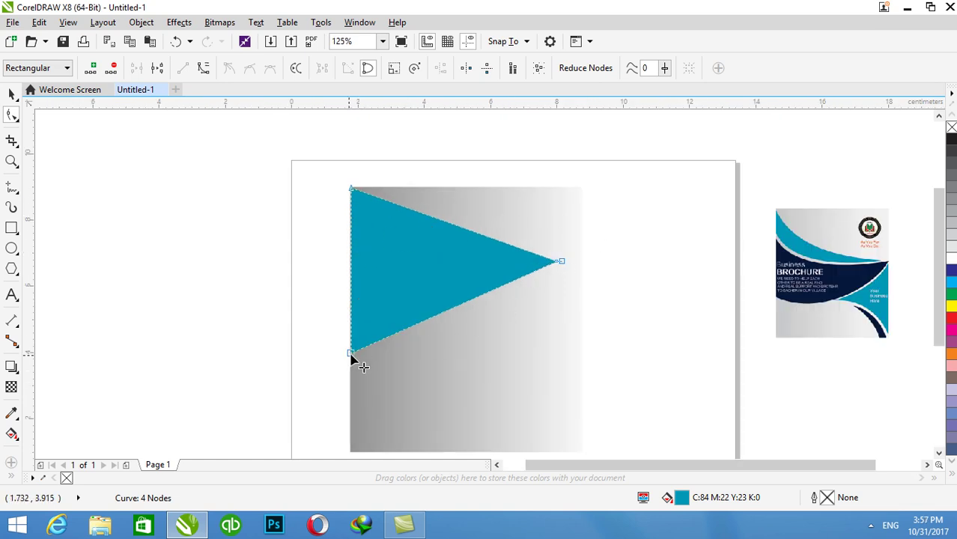
left_click_drag(350, 354, 351, 267)
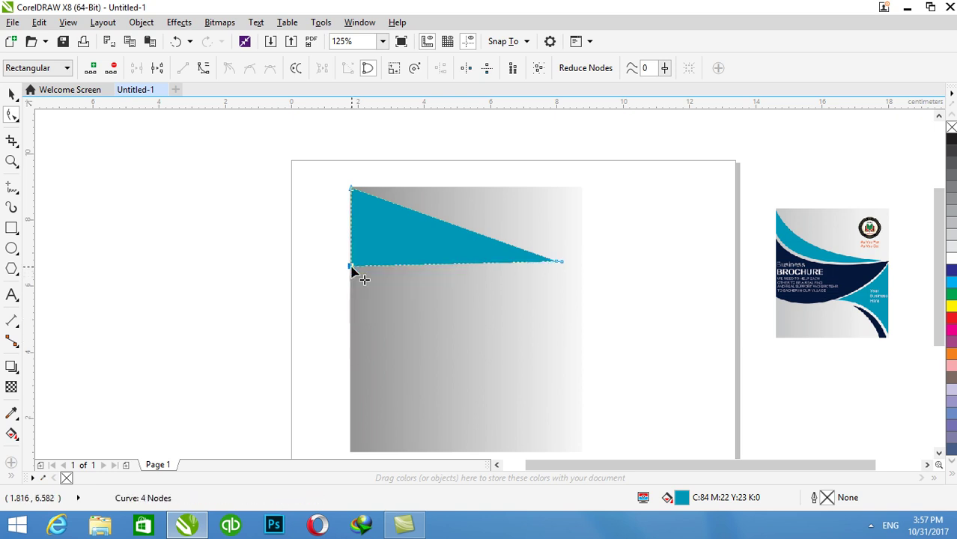
Convert the teal shape's sloping upper edge to a curve and bow it inward to match the reference sweep.
left_click(435, 218)
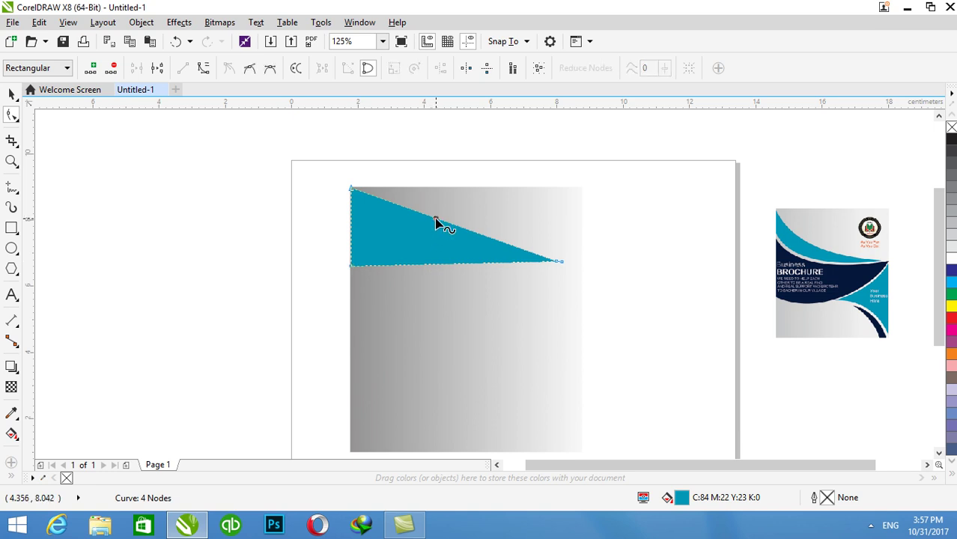
left_click(204, 69)
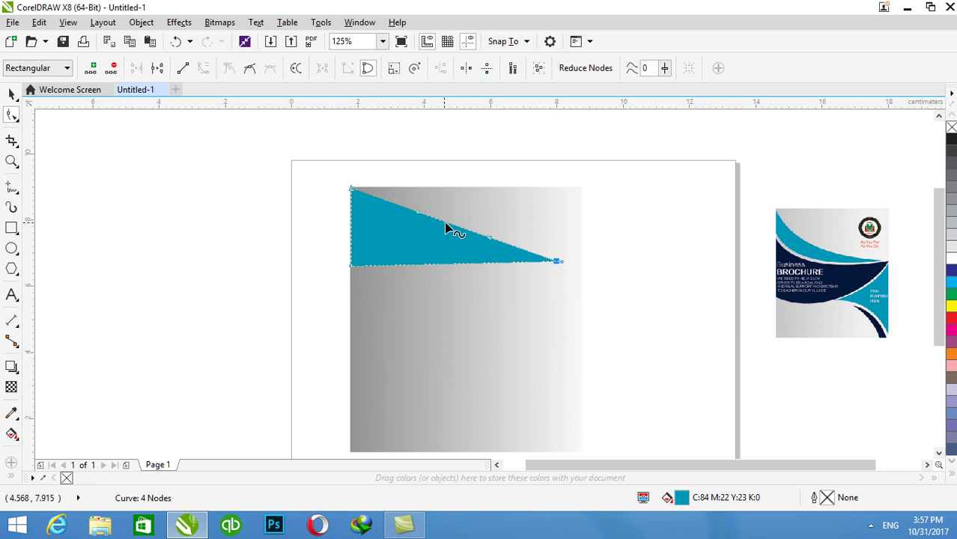
left_click_drag(446, 223, 438, 250)
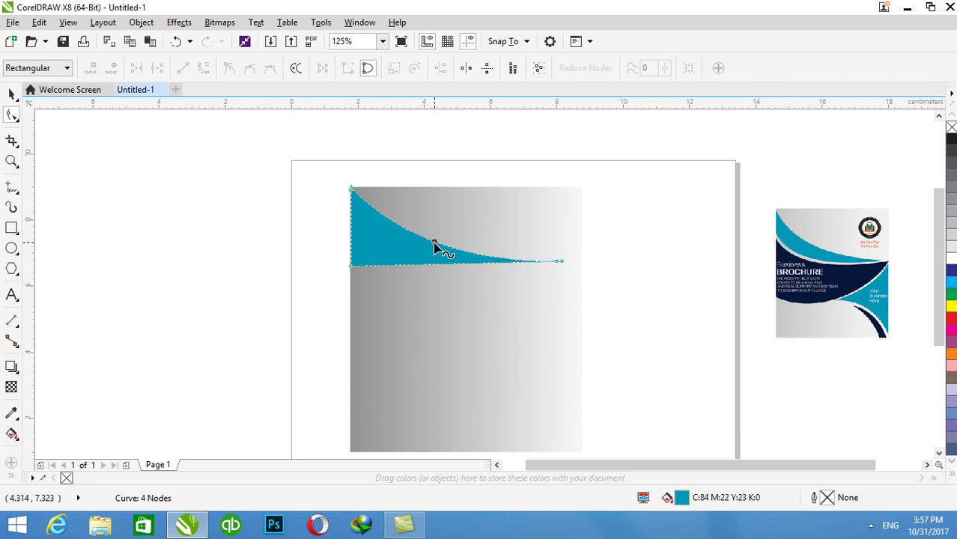
Convert the teal shape's lower edge to a curve, bow it downward into a crescent, and deselect the shape.
left_click(408, 266)
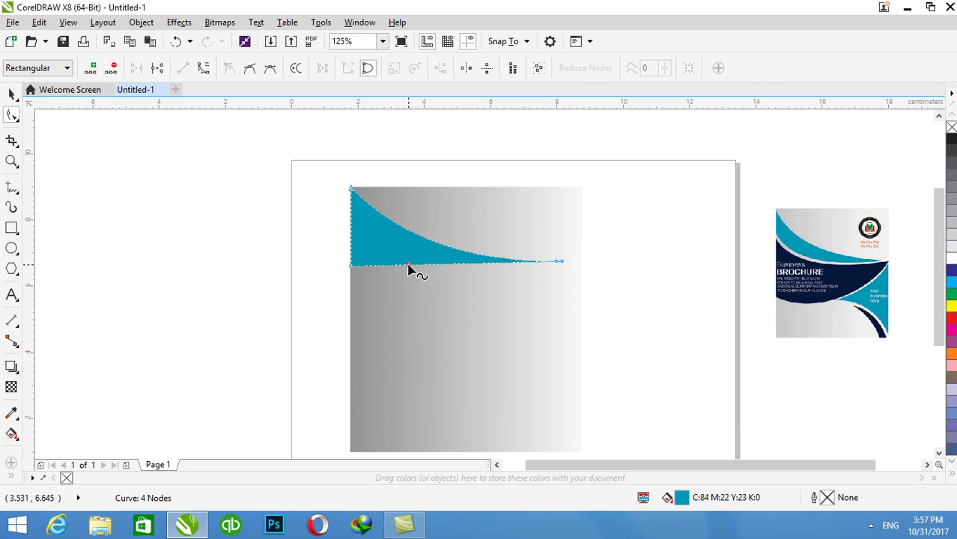
left_click(203, 69)
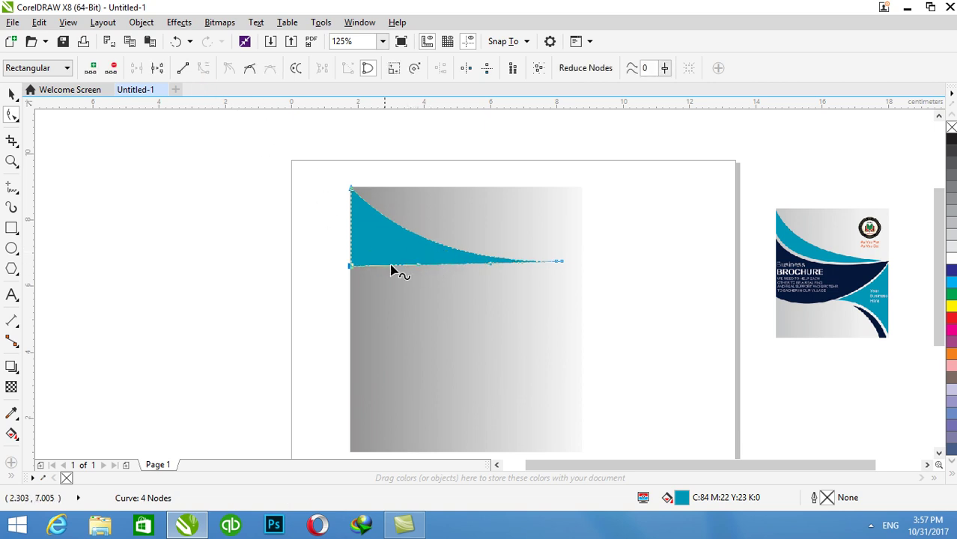
left_click_drag(441, 268, 439, 292)
left_click_drag(436, 297, 437, 298)
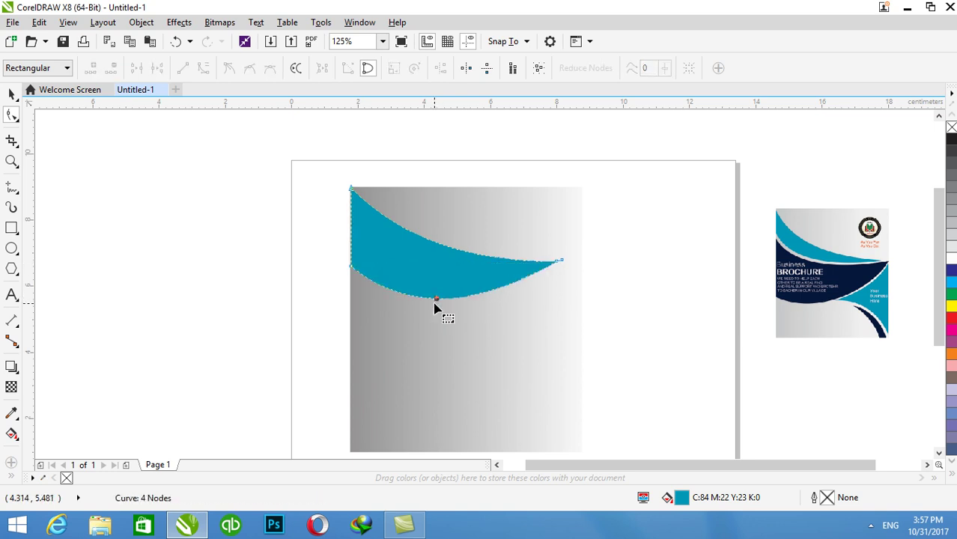
left_click_drag(436, 300, 438, 293)
left_click(11, 93)
left_click(146, 248)
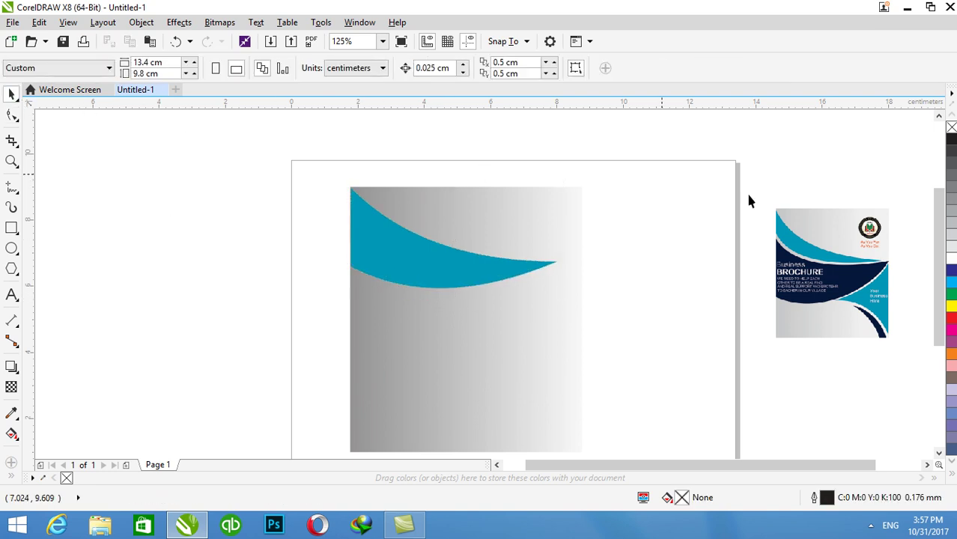
Duplicate the gradient rectangle in place and shrink the copy to a 7 cm by about 2.96 cm band across the cover's middle.
left_click(516, 361)
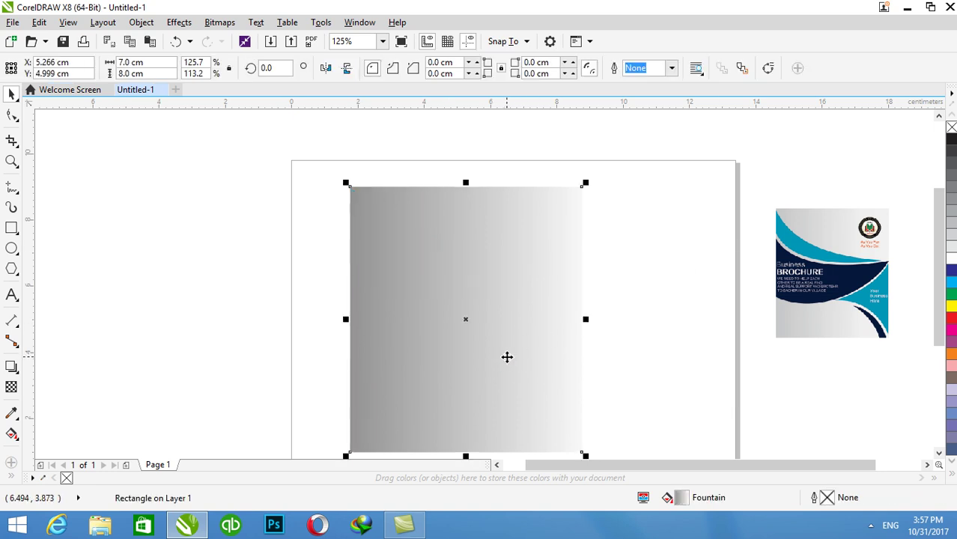
left_click_drag(465, 182, 462, 246)
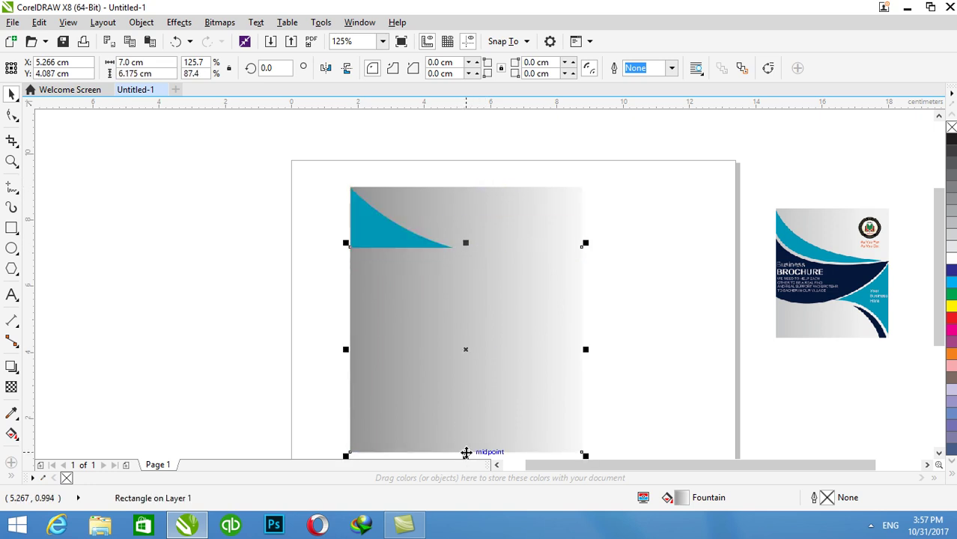
left_click_drag(466, 454, 465, 347)
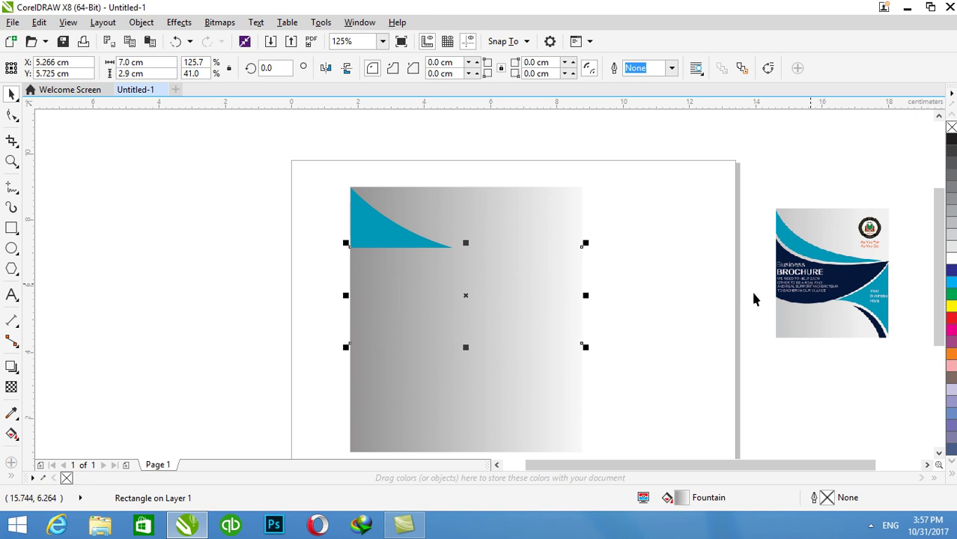
left_click_drag(466, 244, 467, 265)
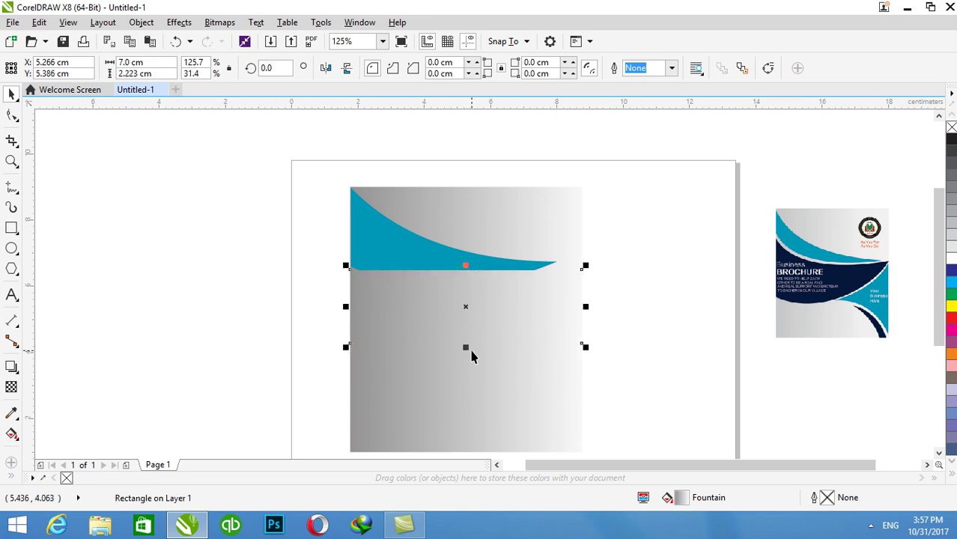
left_click_drag(465, 346, 466, 370)
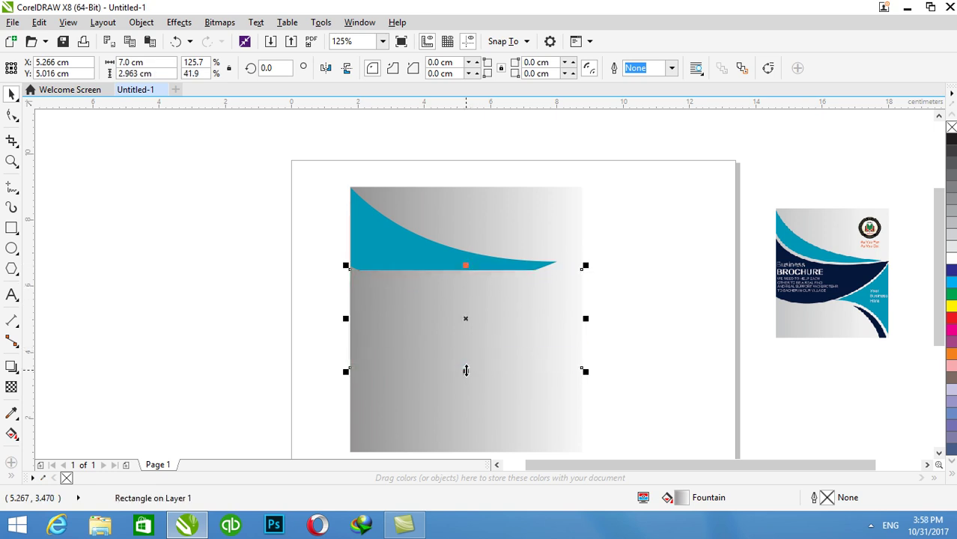
Give the middle band a uniform fill sampled from the navy of the reference brochure (C99 M88 Y38 K58).
double_click(680, 501)
left_click_drag(511, 146, 610, 341)
left_click(360, 356)
left_click(534, 397)
left_click(848, 282)
left_click_drag(711, 342, 569, 187)
left_click(603, 434)
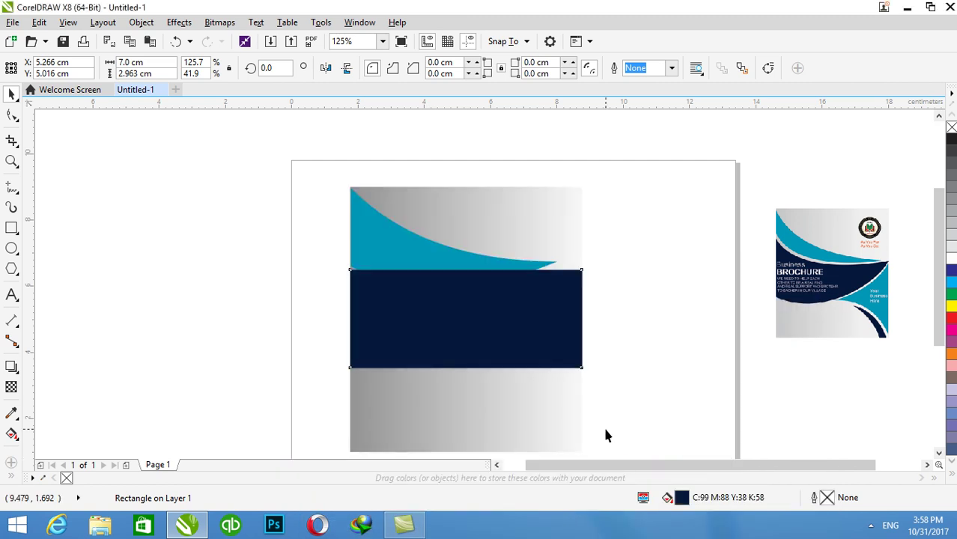
Convert the navy rectangle to curves and raise its two right corner nodes into one point on the background's right edge, near the teal tip's height.
left_click(484, 294)
right_click(485, 297)
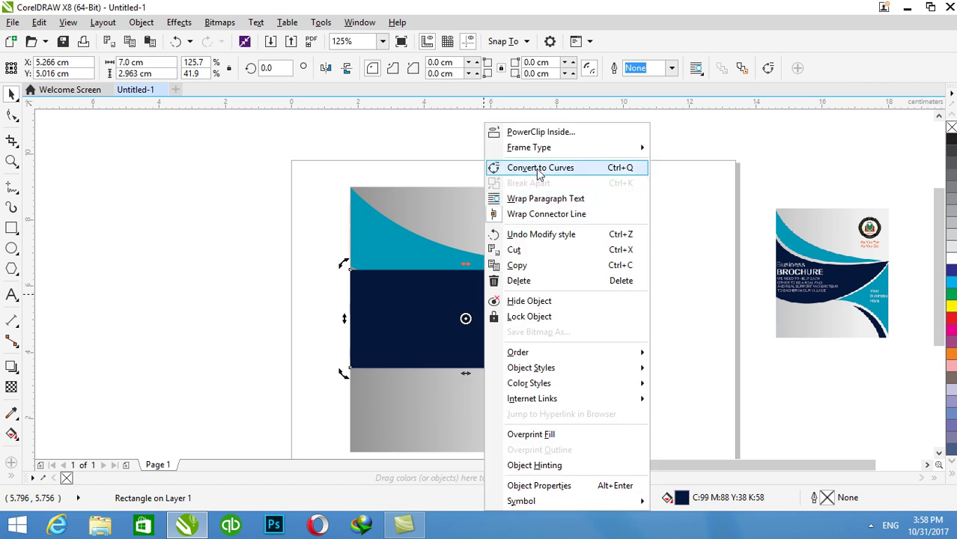
left_click(537, 172)
left_click(17, 121)
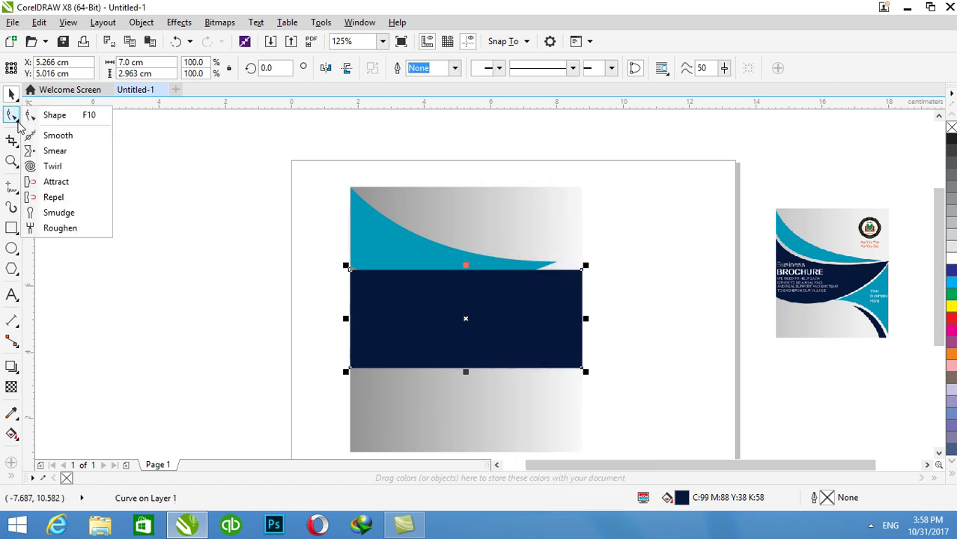
left_click(47, 120)
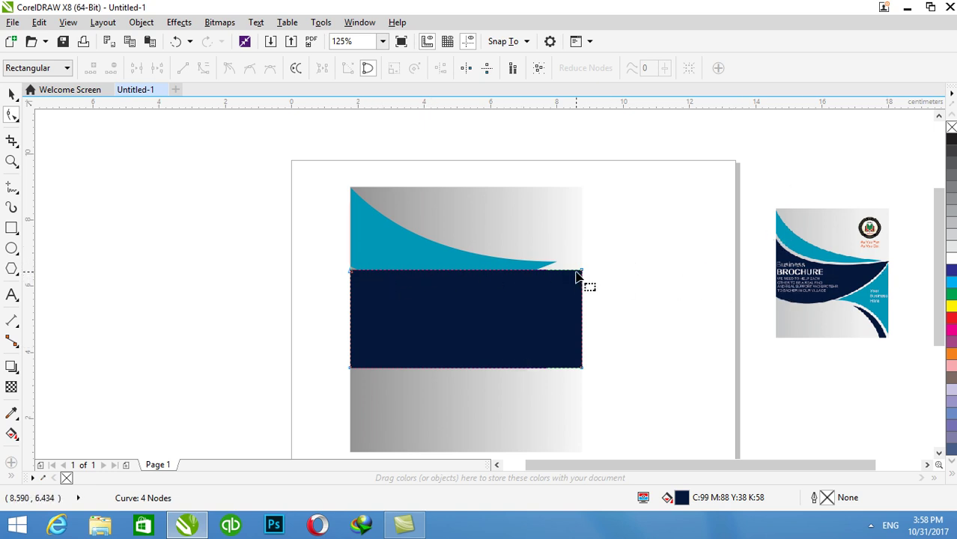
left_click_drag(582, 366, 583, 285)
scroll(585, 273, "up", 2)
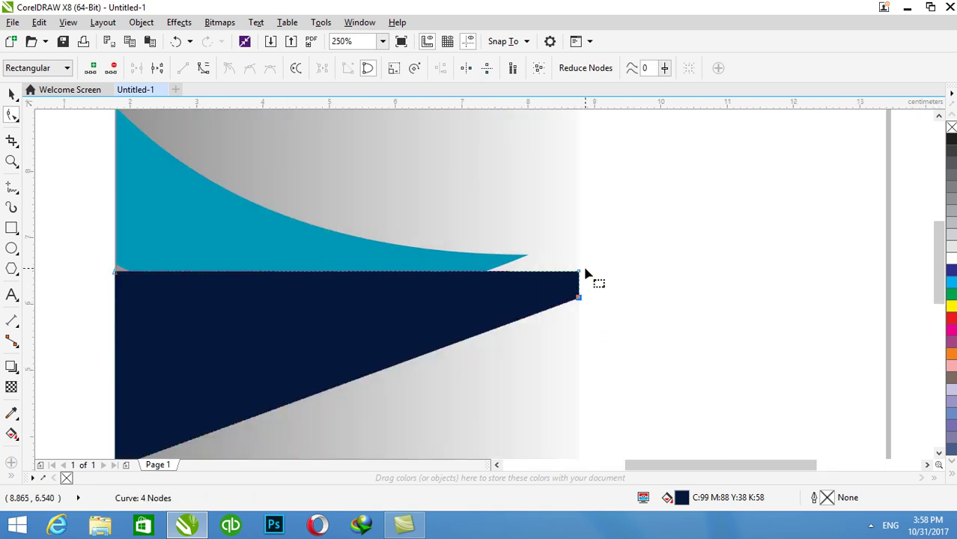
scroll(582, 274, "up", 1)
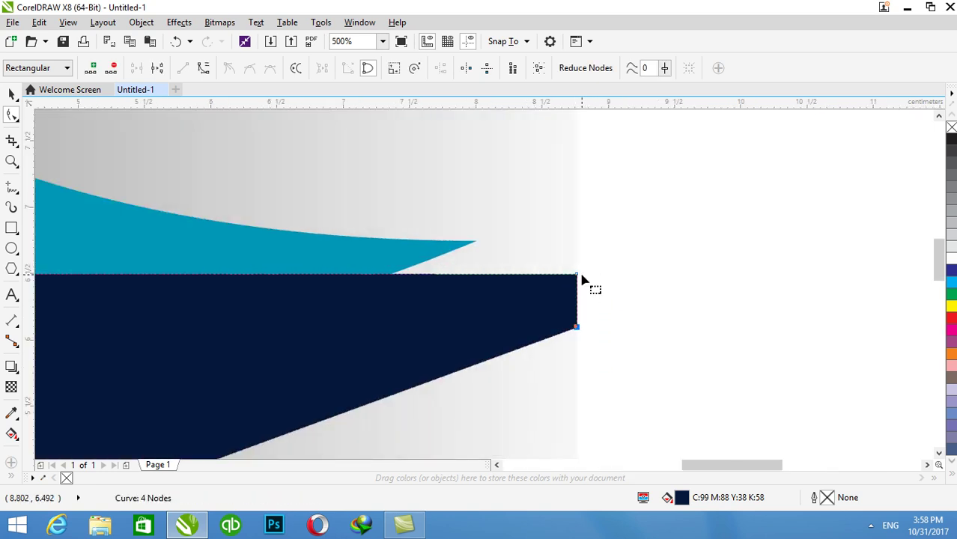
left_click_drag(580, 275, 577, 237)
left_click_drag(577, 328, 581, 238)
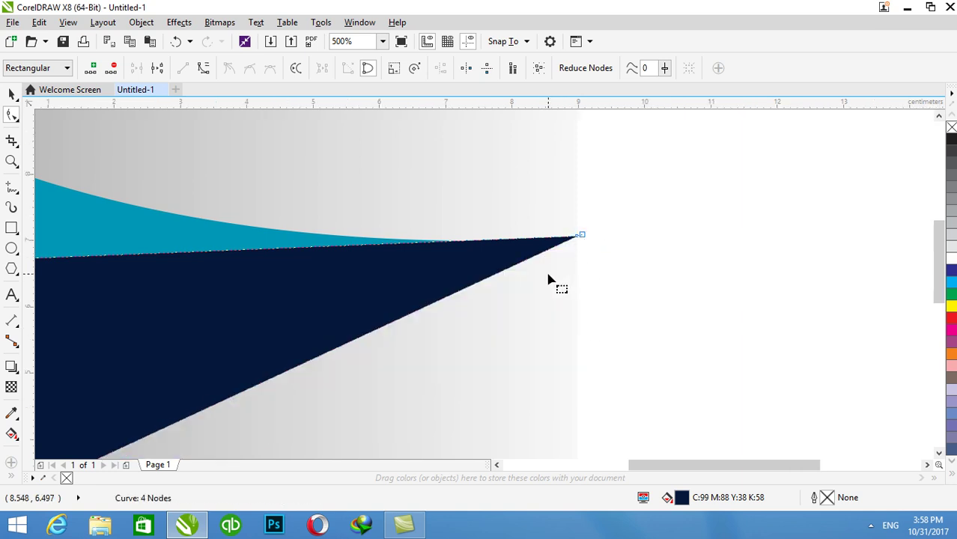
Lower the navy shape's upper-left node slightly and bow its upper edge downward, leaving a thin gap along the teal shape's lower curve.
scroll(549, 281, "down", 2)
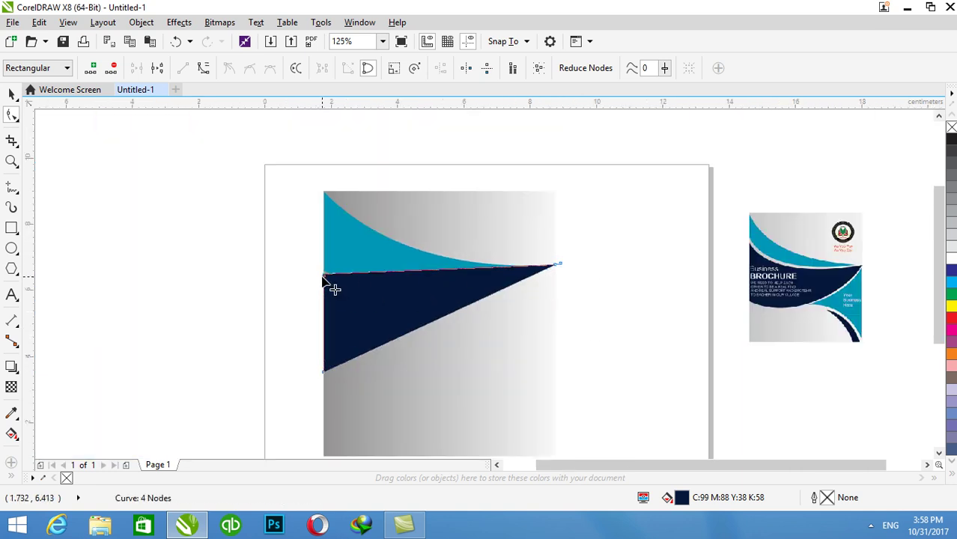
left_click_drag(324, 275, 324, 282)
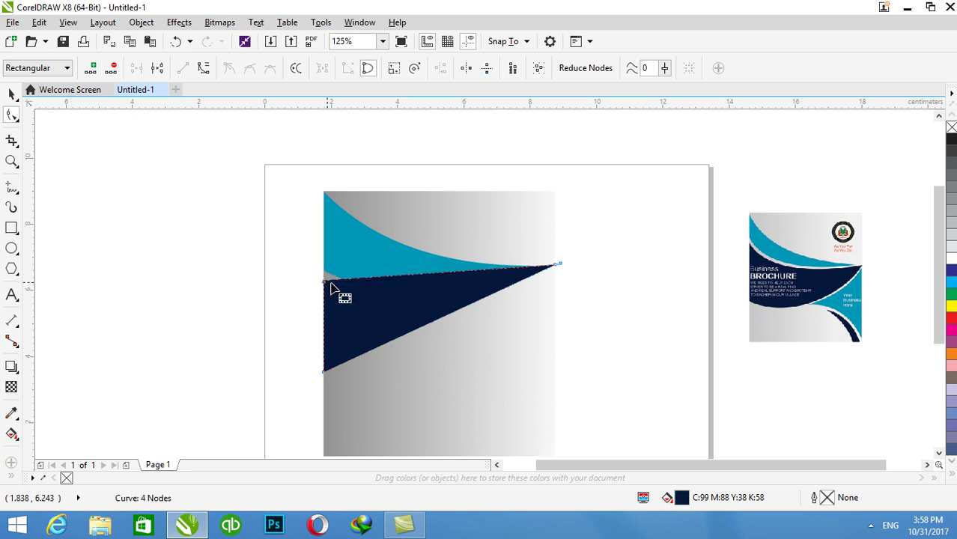
left_click(431, 276)
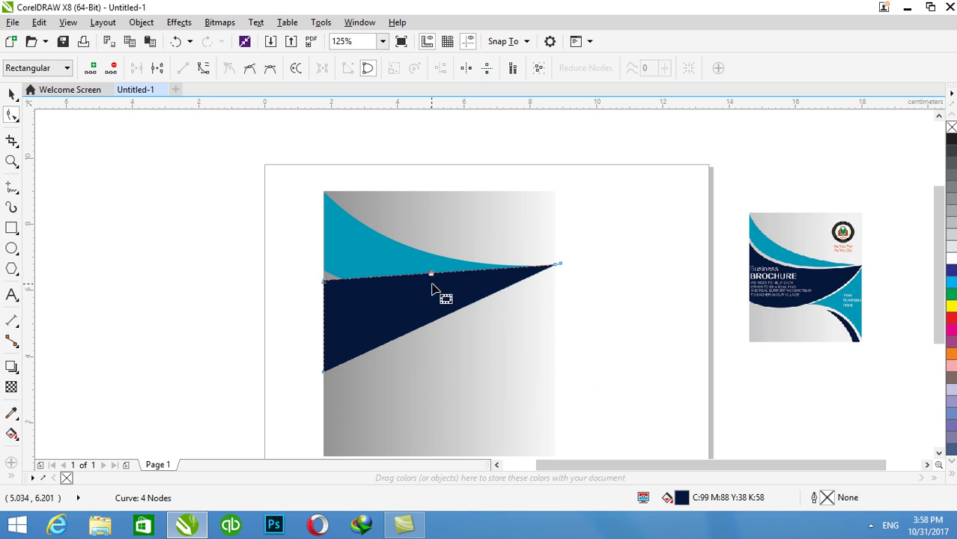
left_click(203, 68)
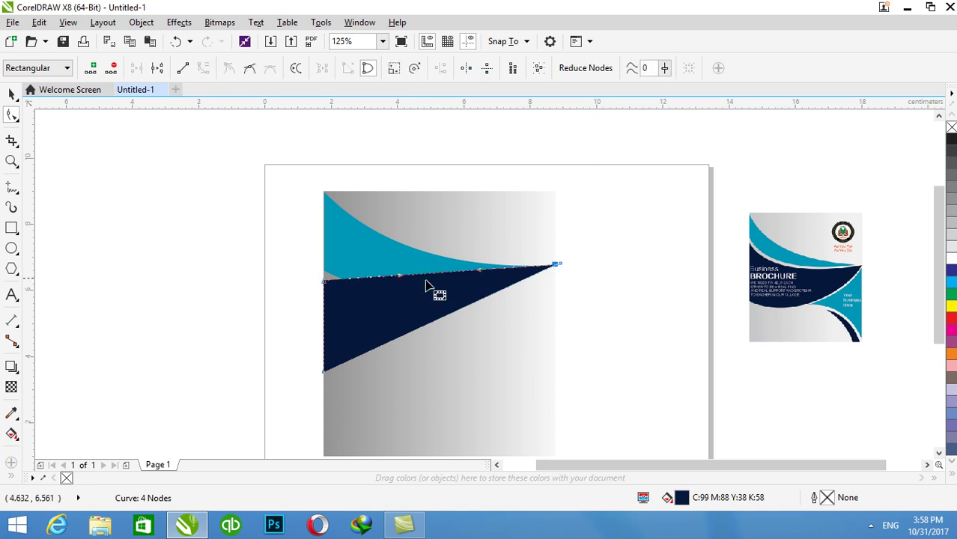
left_click_drag(432, 275, 437, 306)
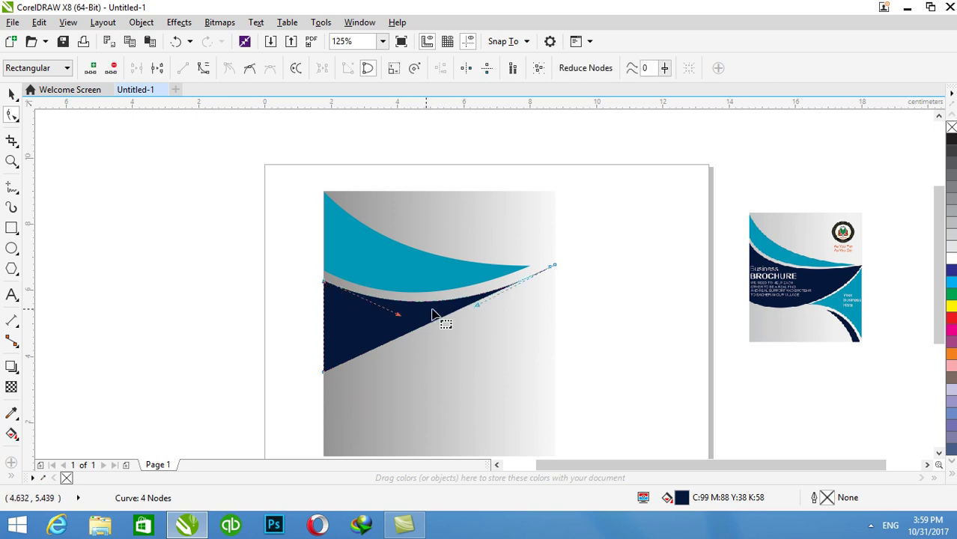
left_click_drag(433, 304, 433, 316)
scroll(433, 318, "up", 3)
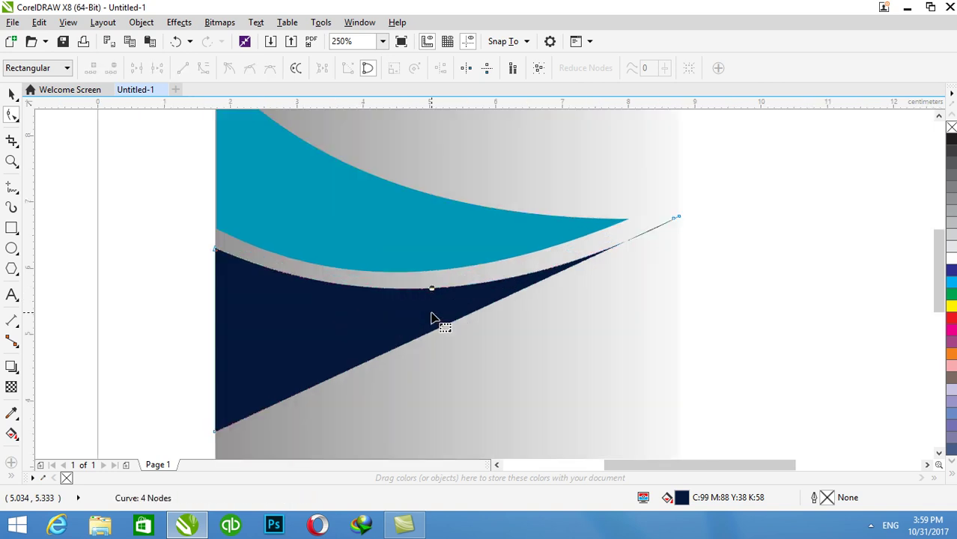
scroll(432, 318, "down", 3)
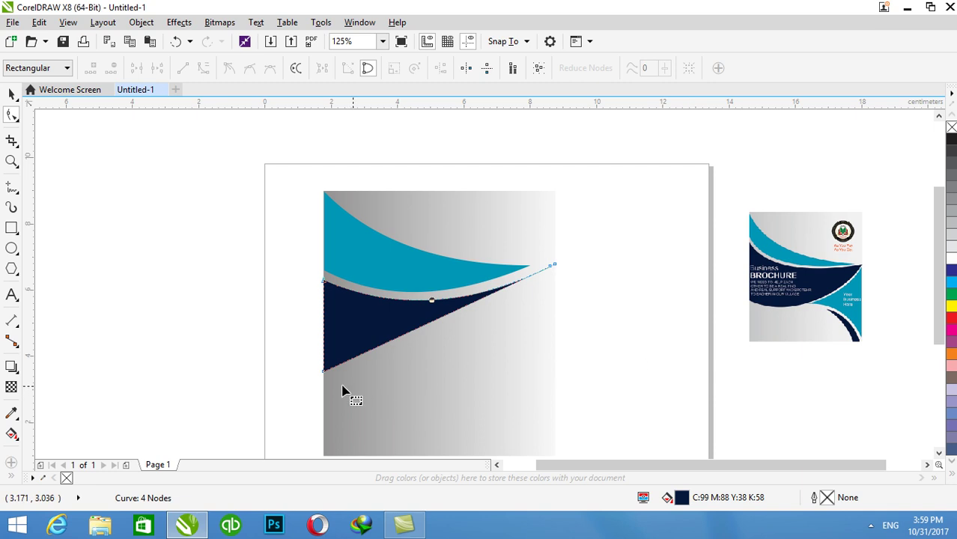
Lower the navy shape's lower-left node and bow its converted lower edge outward into a wide curve.
left_click(323, 373)
left_click_drag(325, 373, 330, 413)
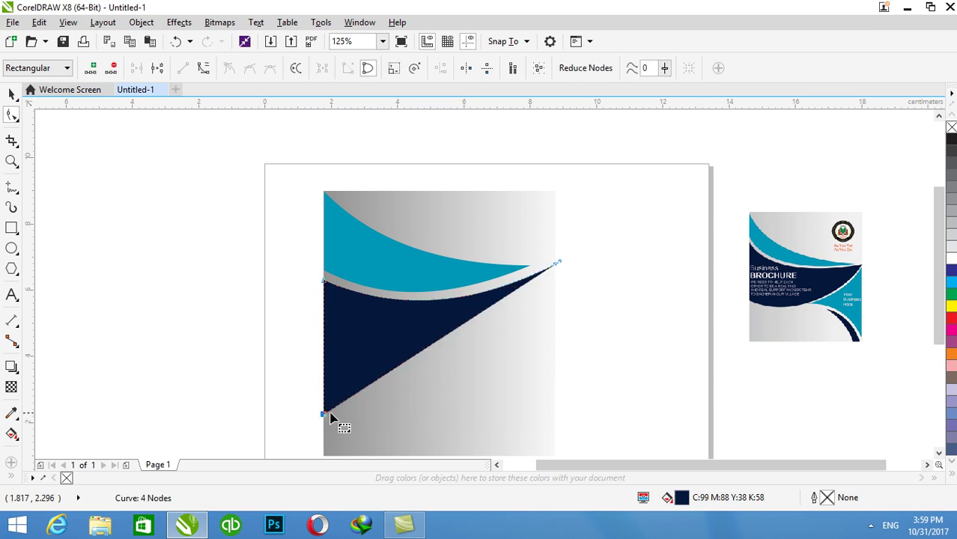
left_click(411, 357)
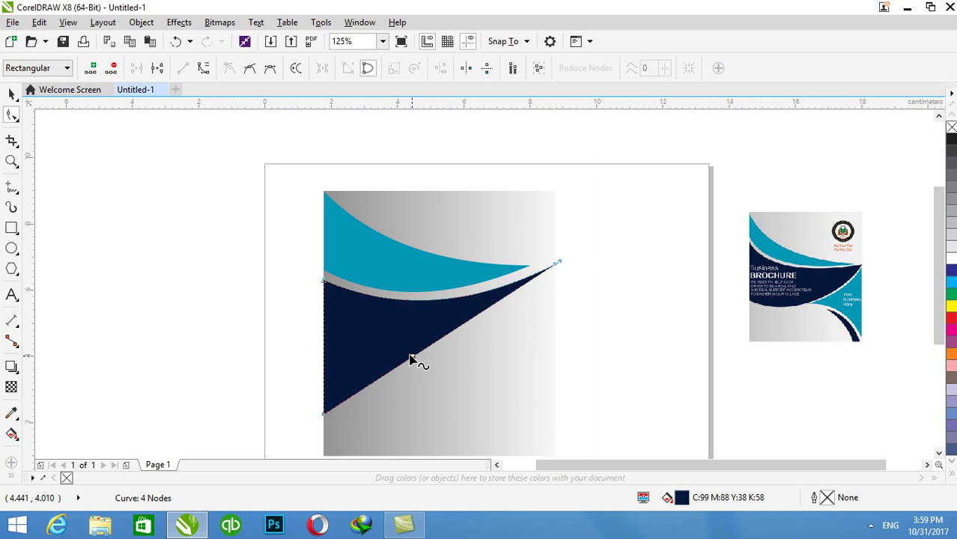
left_click(203, 69)
left_click_drag(431, 352, 464, 390)
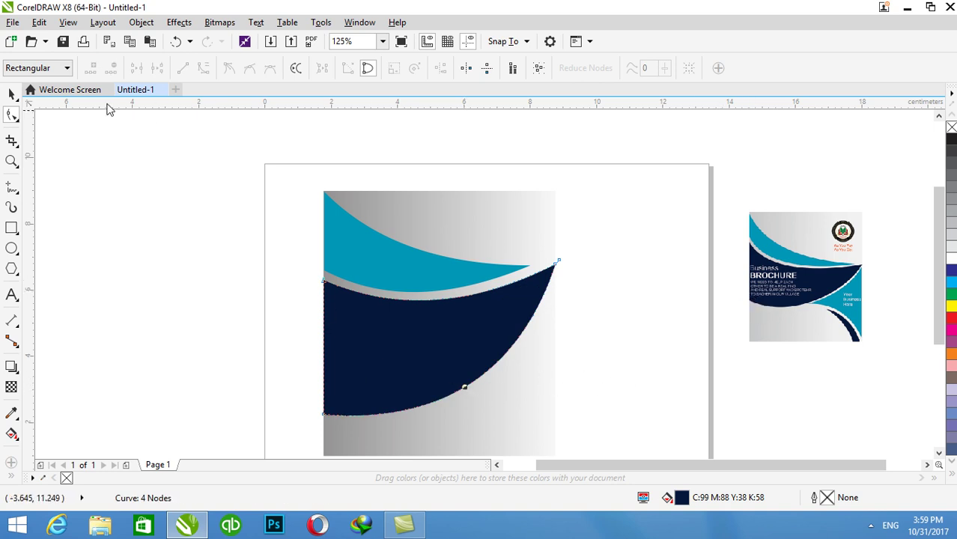
Nudge the whole navy shape slightly upward to narrow its gap with the teal shape, and deselect it.
left_click(12, 95)
key("Up")
key("Up")
key("Up")
key("Up")
key("Up")
key("Up")
key("Up")
key("Up")
key("Up")
key("Up")
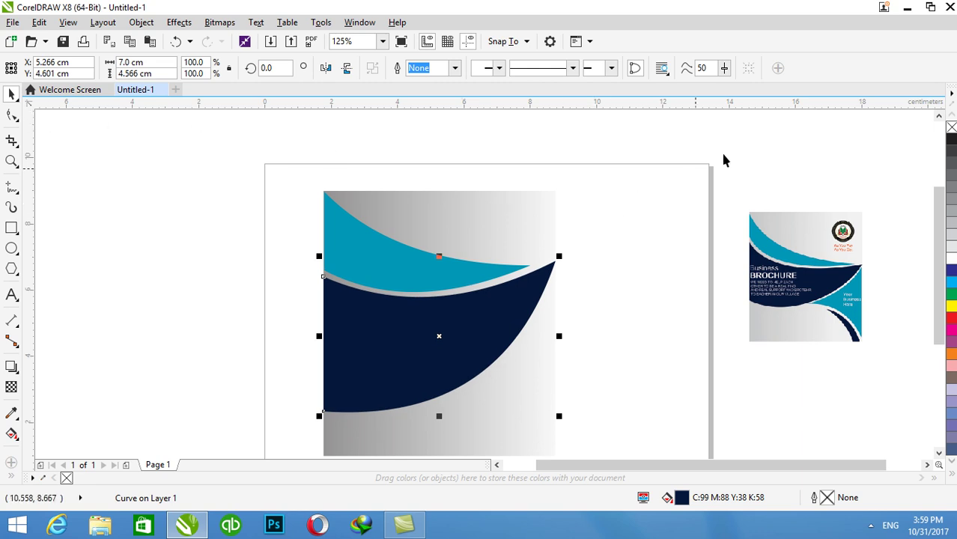
left_click(755, 148)
Adjust the left control handle of the navy shape's upper edge down and inward to even out the gap below the teal shape.
scroll(551, 280, "down", 1)
scroll(547, 280, "up", 1)
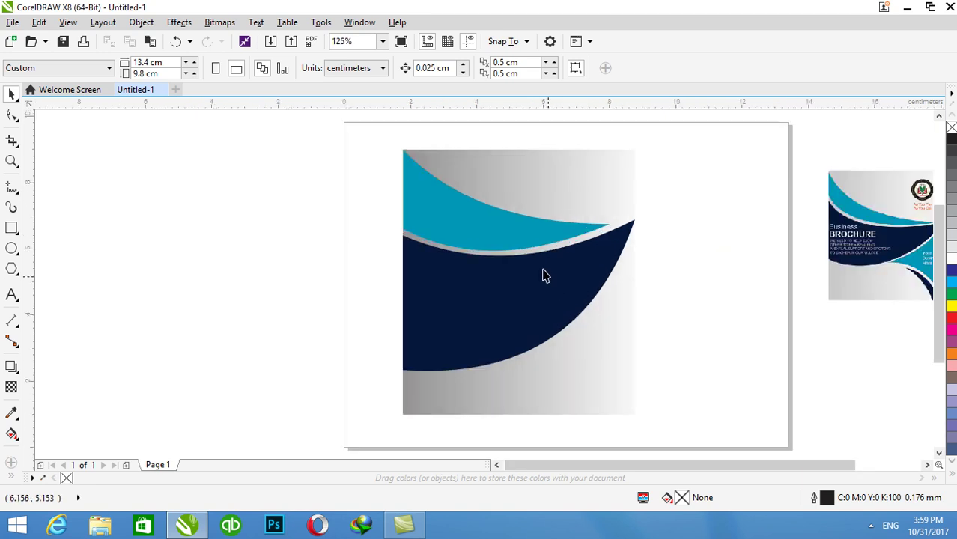
scroll(551, 221, "up", 1)
left_click(611, 279)
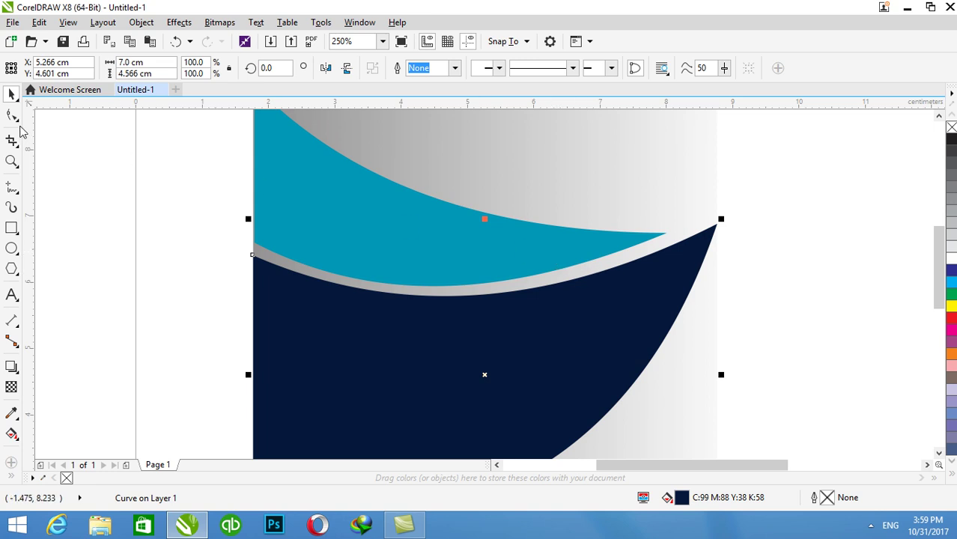
left_click(11, 115)
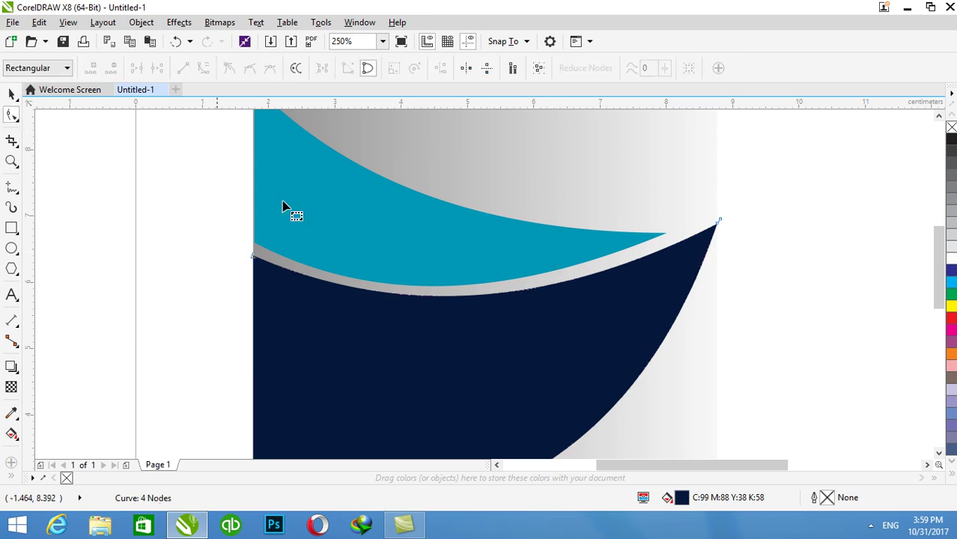
left_click(252, 256)
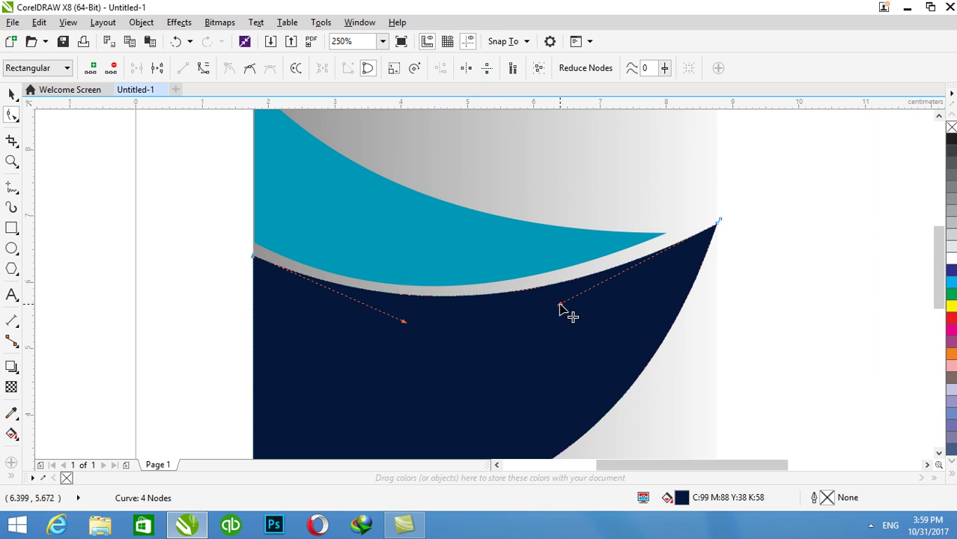
left_click_drag(405, 322, 389, 334)
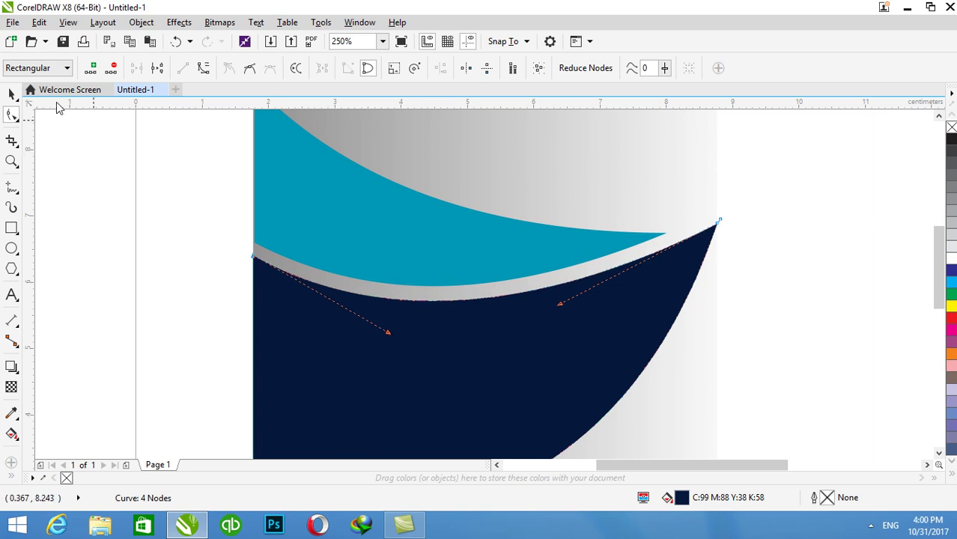
Nudge the whole navy shape up three increments to narrow its gap with the teal shape, and deselect it.
left_click(11, 93)
key("Up")
key("Up")
key("Up")
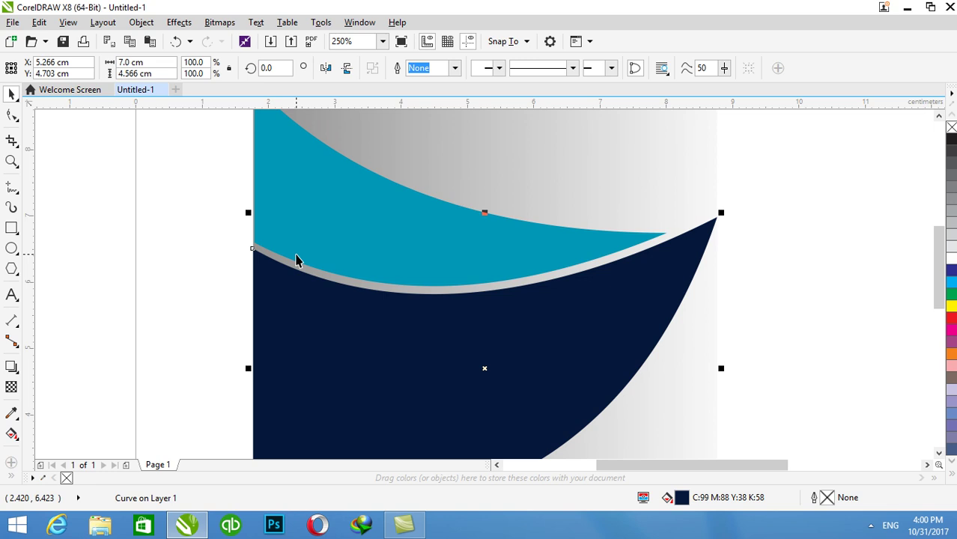
scroll(296, 259, "down", 4)
scroll(296, 259, "up", 2)
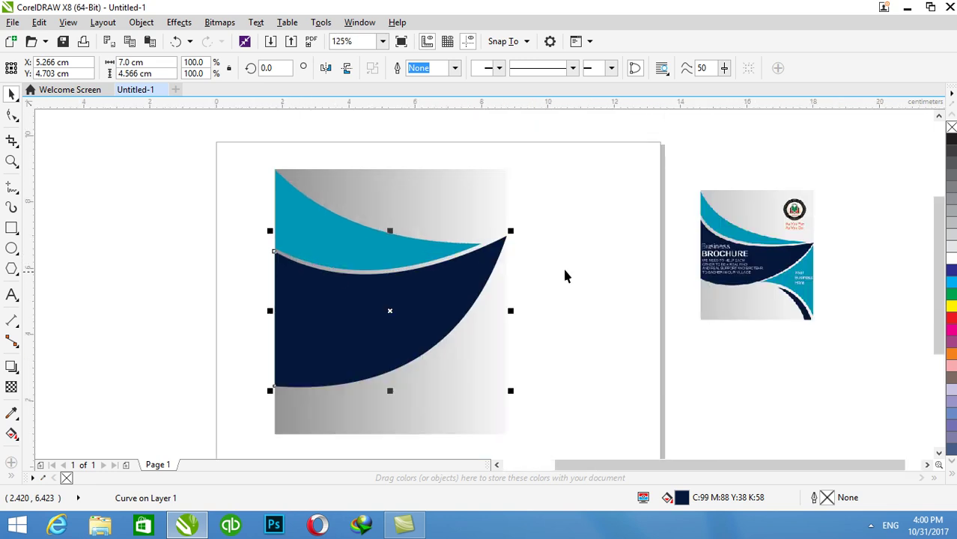
left_click(744, 412)
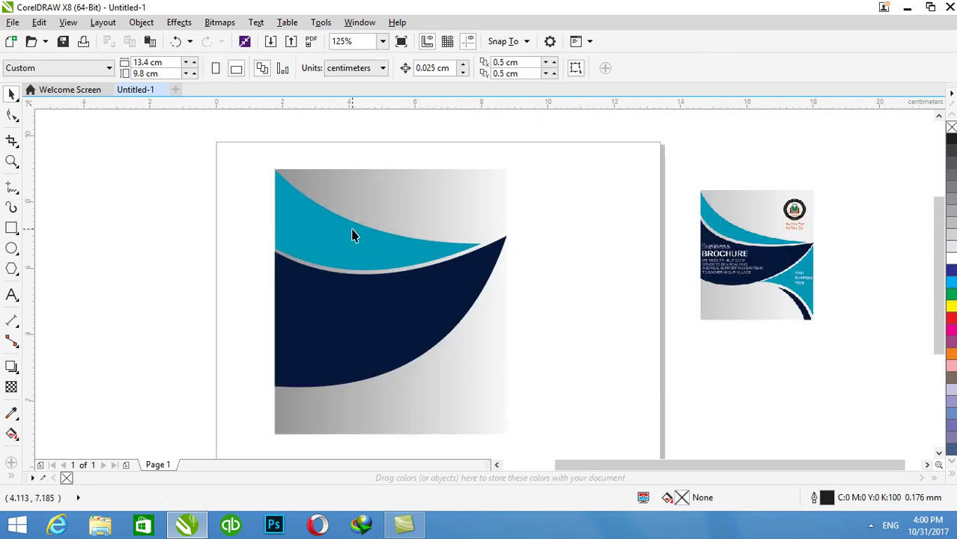
Move the teal shape slightly upward and nudge the navy shape up to follow it, keeping a thin gap between them.
left_click(319, 238)
left_click_drag(378, 273, 380, 265)
left_click(399, 305)
key("Up")
key("Up")
key("Up")
key("Up")
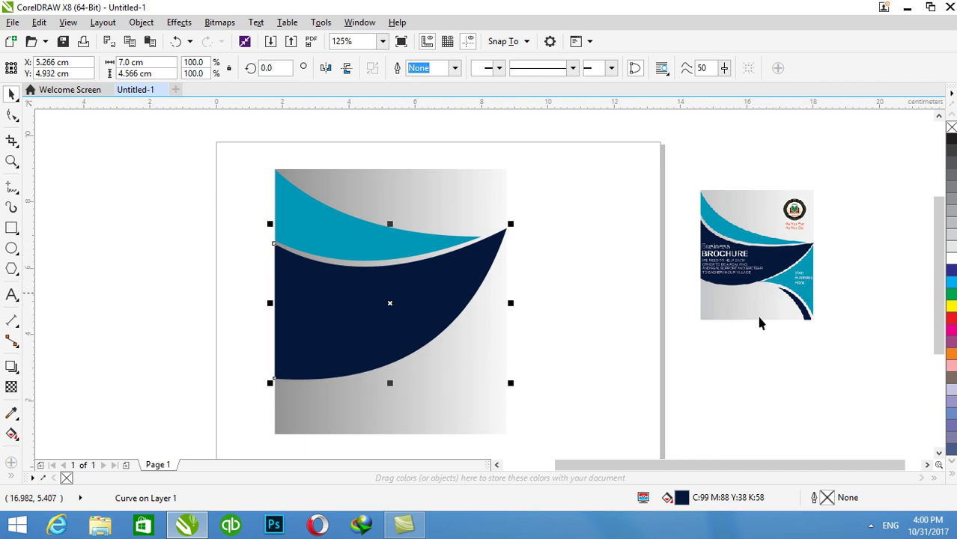
left_click(696, 371)
Duplicate the gradient rectangle in front, shrink it to 3.5 cm wide and about 4.6 cm high, and place it over the cover's lower-right area.
left_click(499, 411)
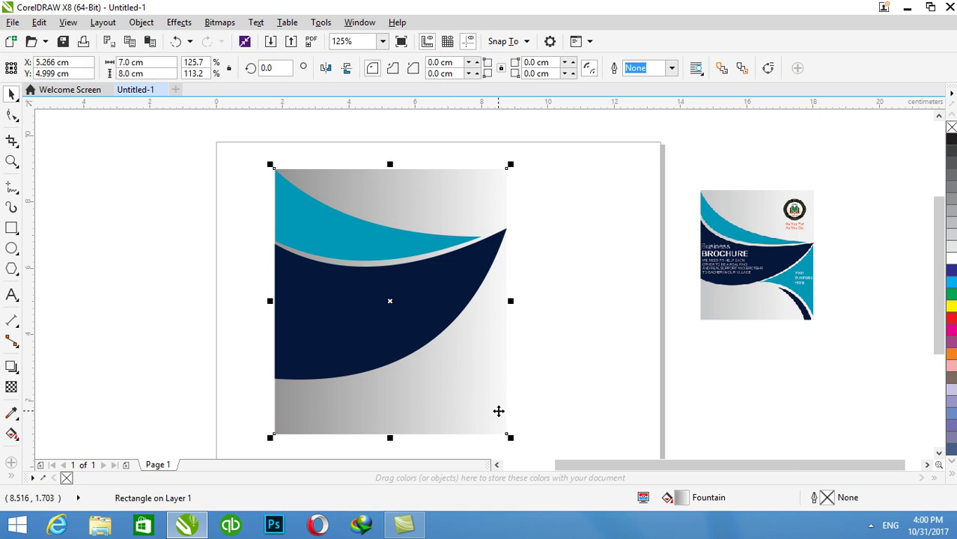
key("shift+Page_Up")
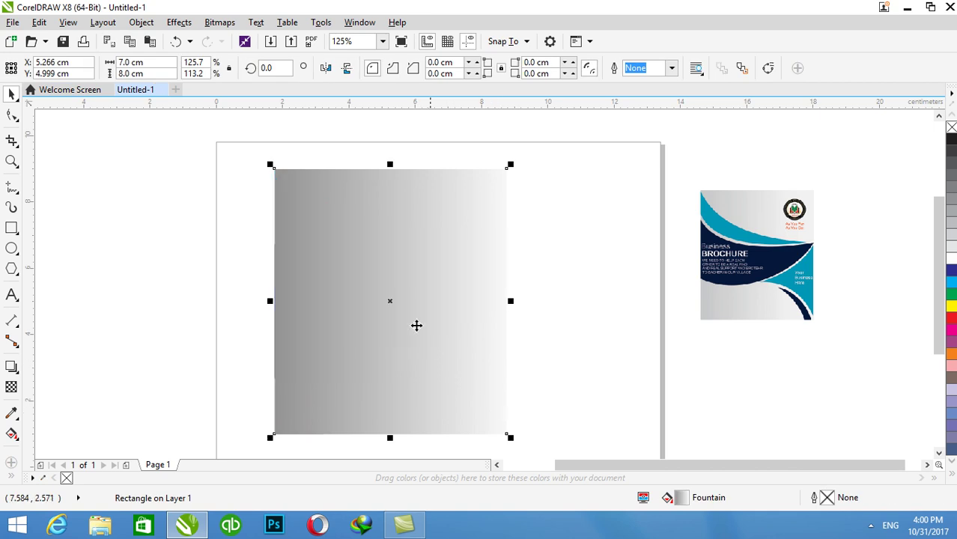
left_click_drag(271, 165, 389, 299)
left_click_drag(495, 335, 498, 298)
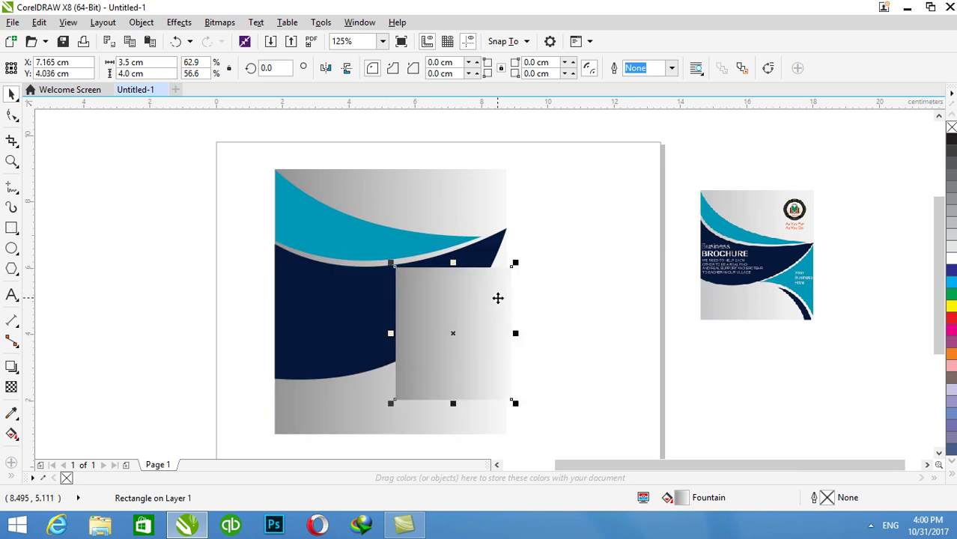
left_click_drag(453, 404, 452, 425)
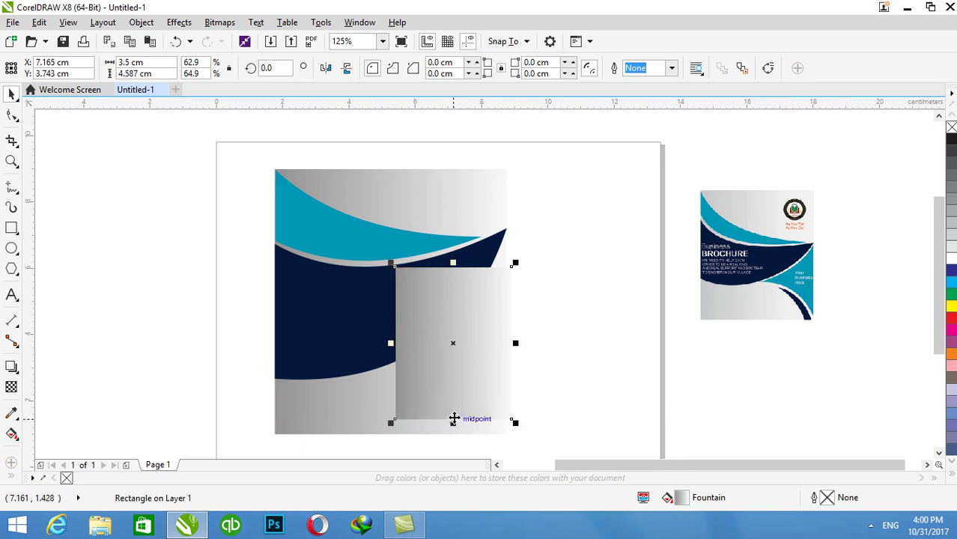
Replace the small rectangle's gradient with a uniform teal fill sampled from the reference image (C84 M22 Y23 K0).
double_click(682, 499)
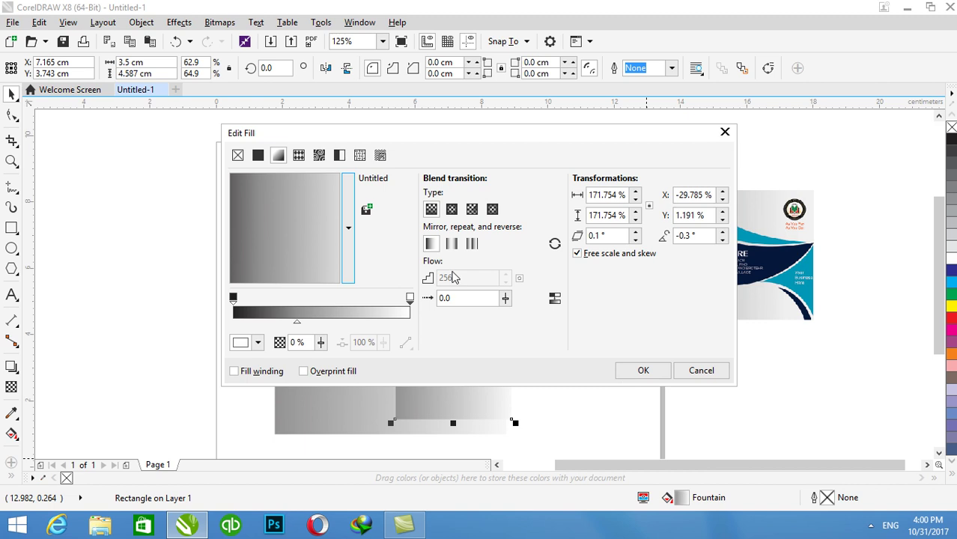
left_click(257, 155)
left_click_drag(367, 134, 551, 392)
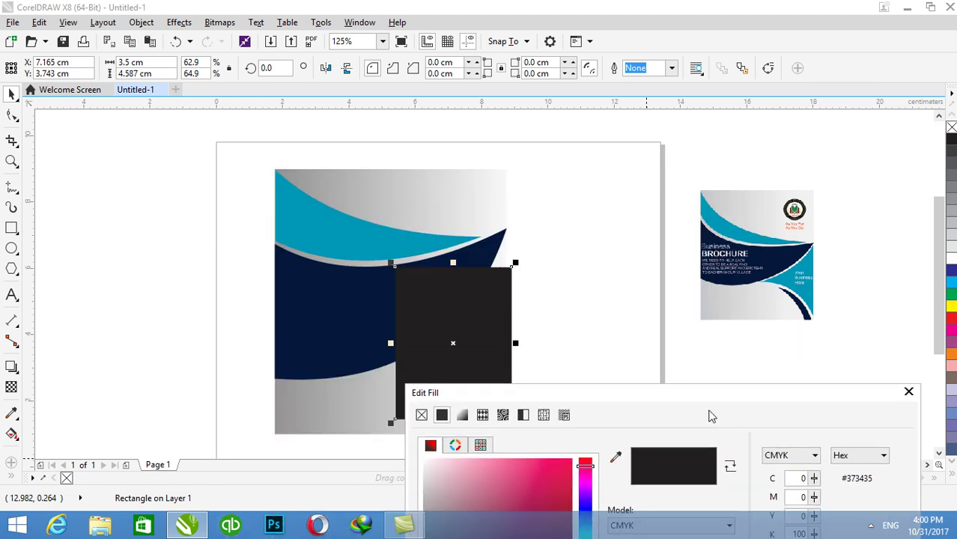
left_click(616, 456)
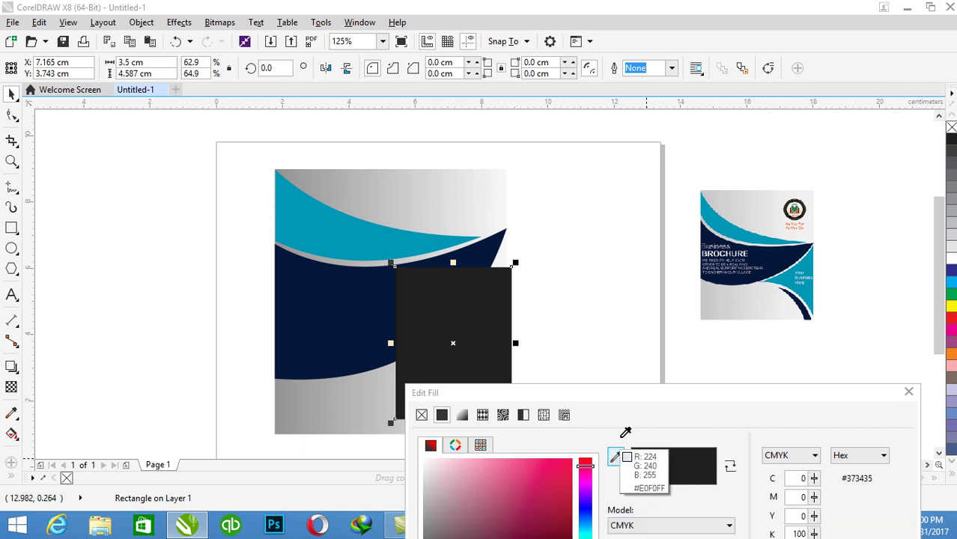
left_click(807, 259)
left_click_drag(767, 387, 707, 286)
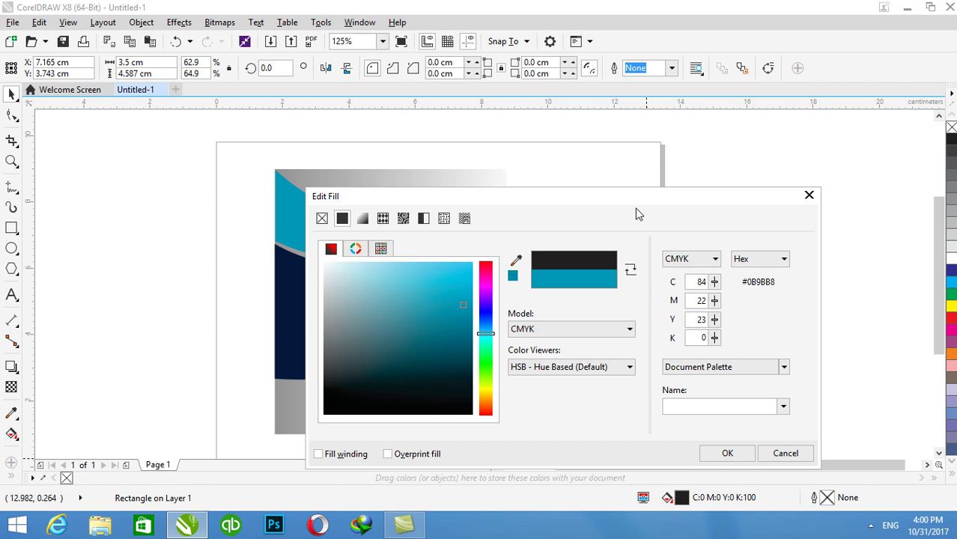
left_click(721, 452)
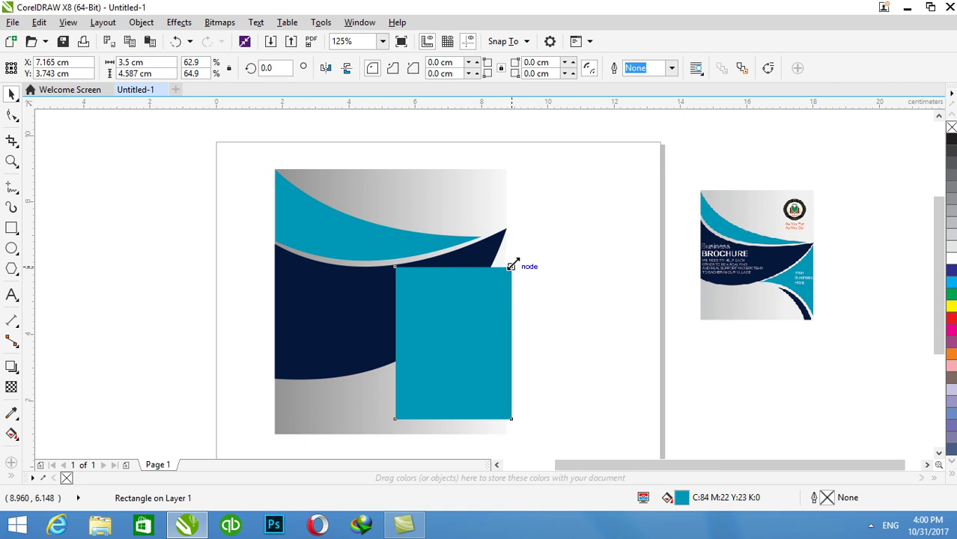
Convert the teal rectangle to curves, raise its upper-right node beside the navy tip, and bring both left nodes near the navy shape's lower edge.
right_click(446, 304)
key("Escape")
key("ctrl+q")
left_click(12, 115)
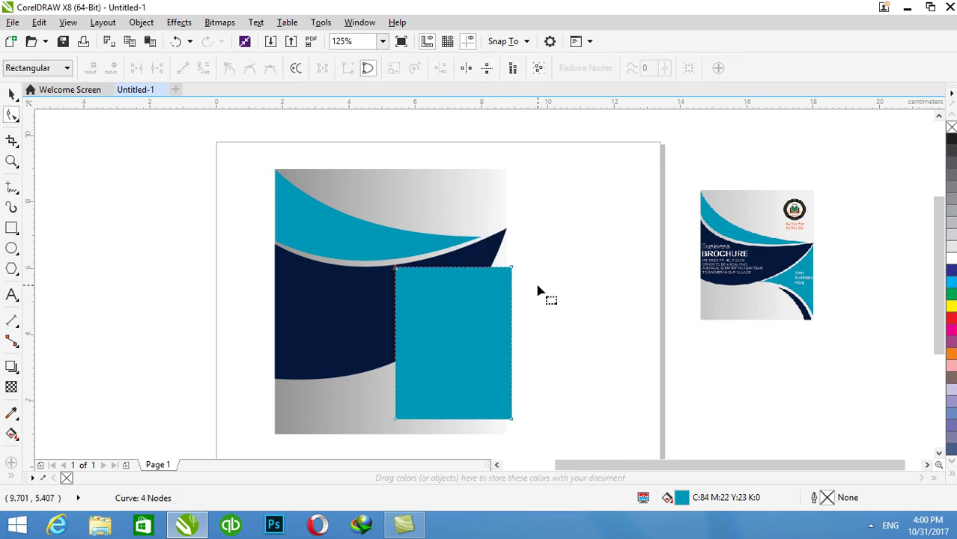
left_click_drag(512, 268, 511, 232)
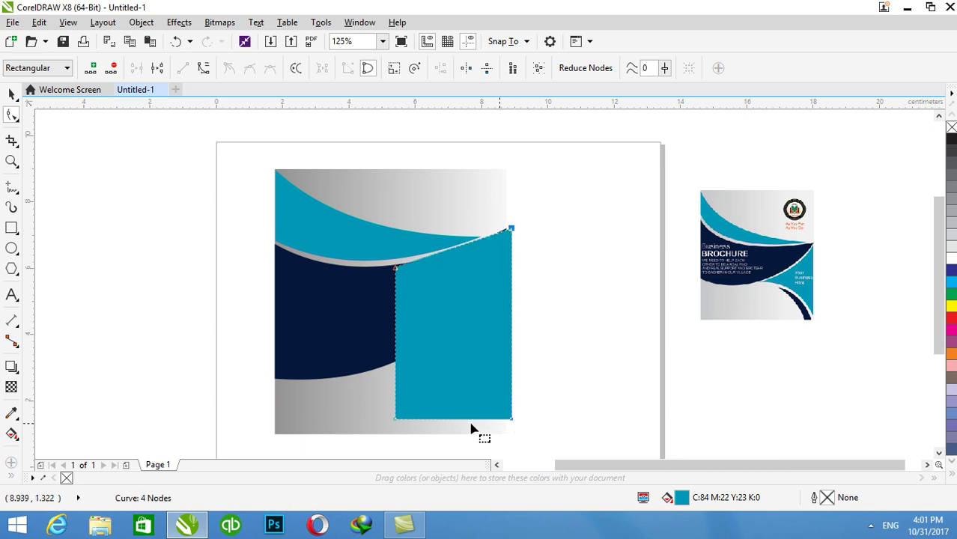
left_click_drag(397, 271, 391, 368)
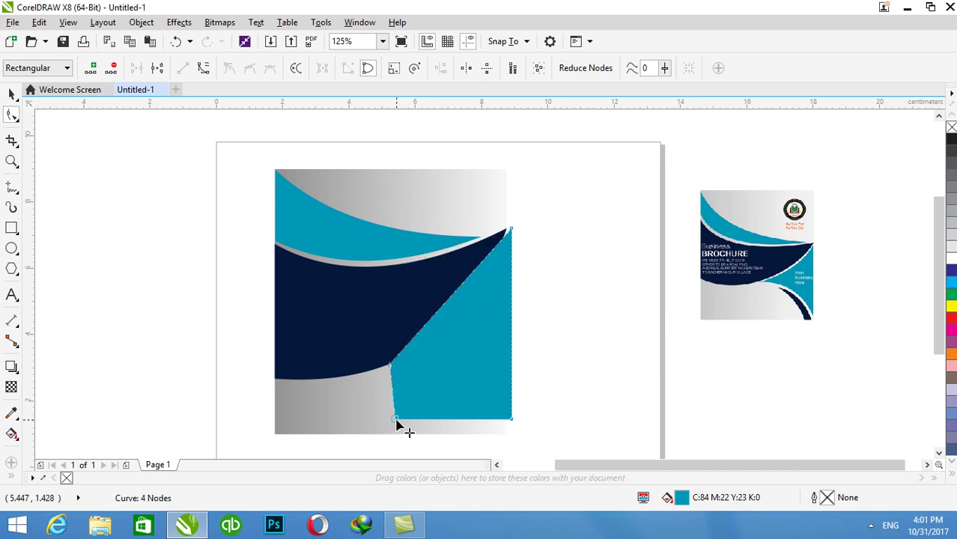
left_click_drag(396, 423, 396, 385)
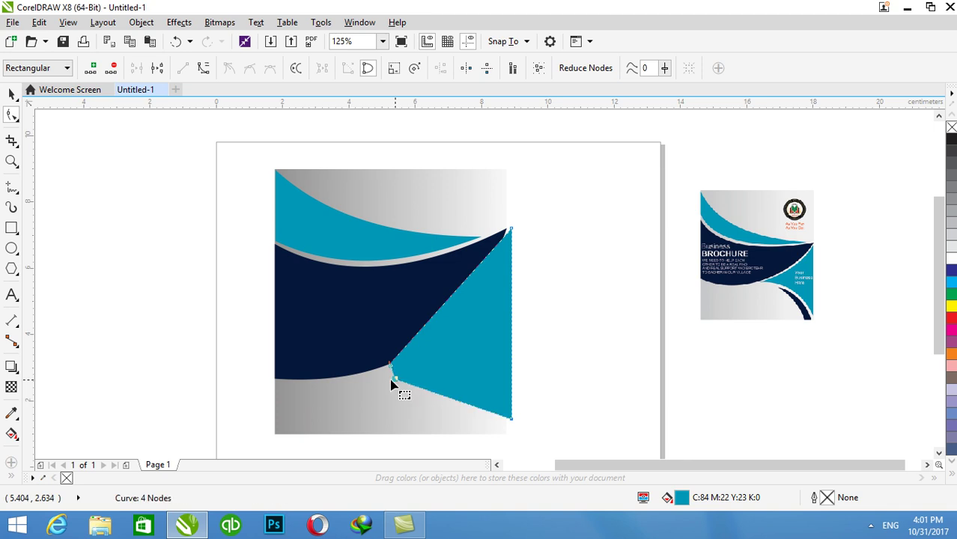
Bring the two left nodes together into a point on the navy edge and lower the lower-right node to the background's bottom edge.
scroll(396, 385, "up", 3)
scroll(381, 380, "up", 2)
left_click_drag(595, 446, 500, 204)
scroll(496, 205, "up", 1)
scroll(495, 204, "down", 5)
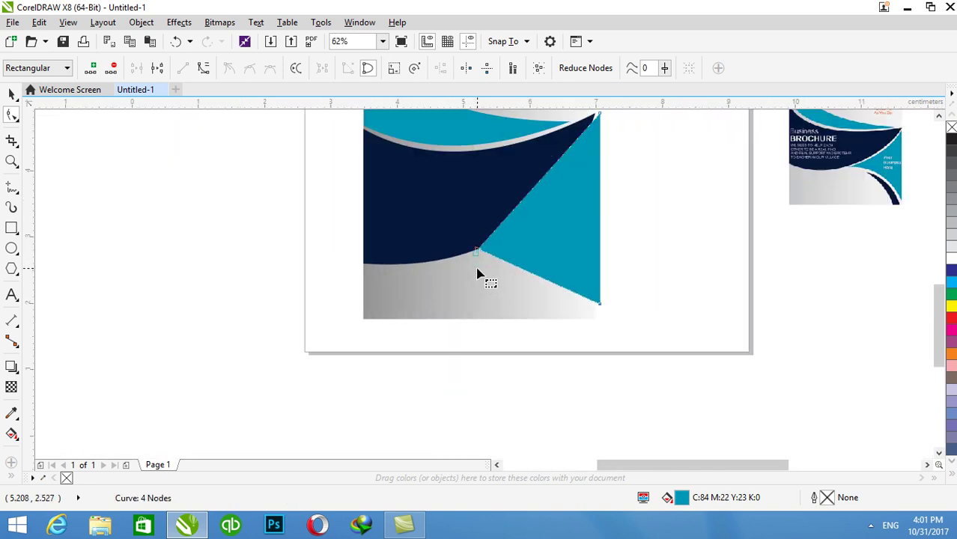
scroll(477, 274, "up", 2)
left_click_drag(724, 349, 723, 369)
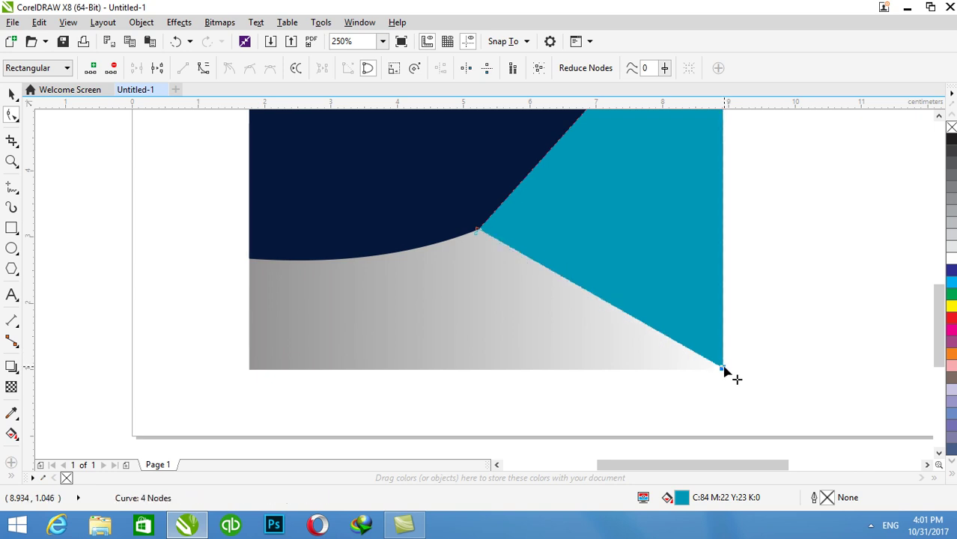
scroll(724, 370, "down", 1)
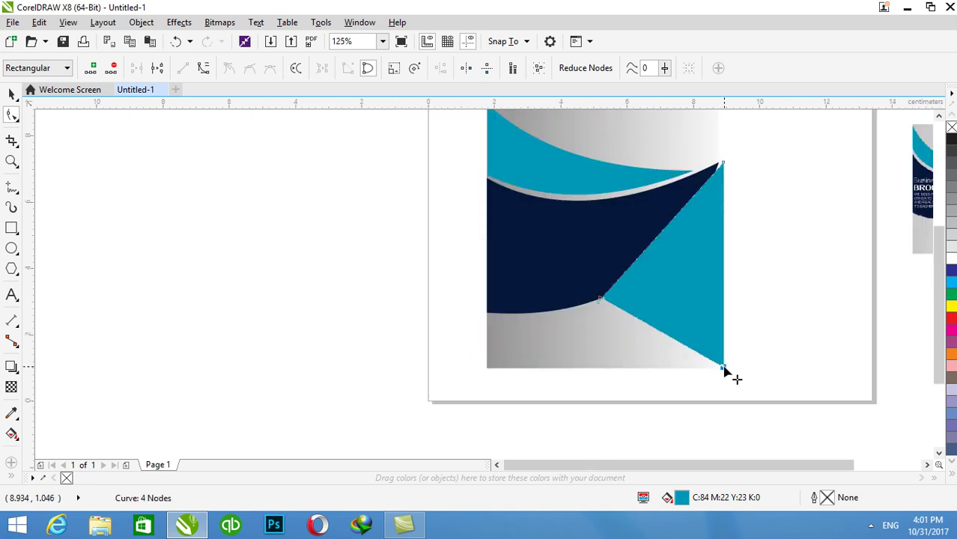
Convert the lower teal shape's two slanted edges to curves, bowing the upper one along the navy edge and the lower one upward.
left_click(669, 223)
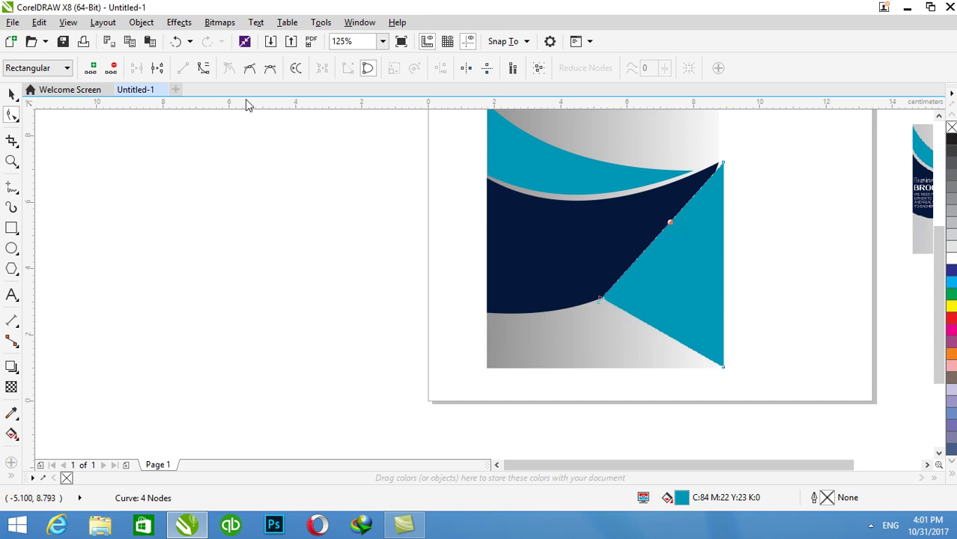
left_click(203, 69)
left_click_drag(667, 234, 673, 258)
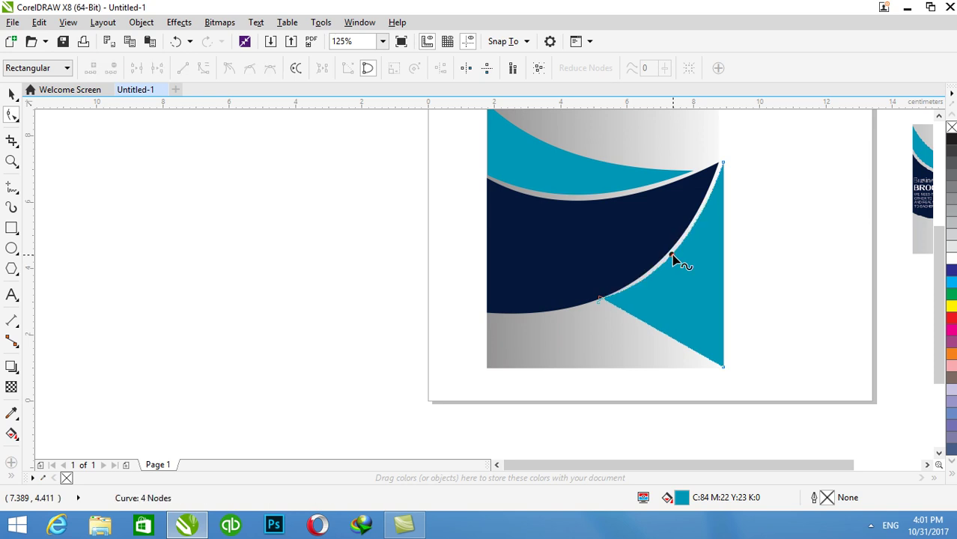
left_click(669, 338)
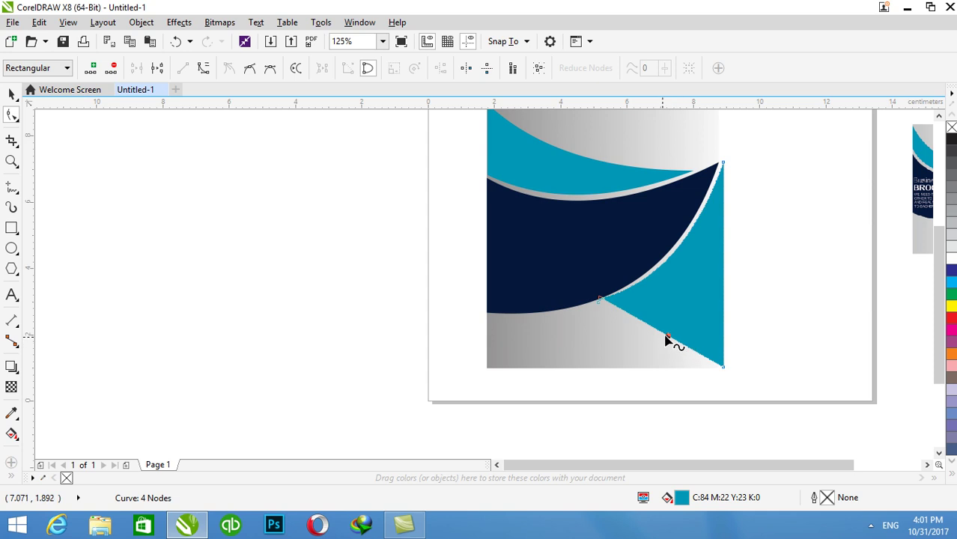
left_click(205, 75)
left_click_drag(659, 336, 679, 316)
Shift the lower teal shape's left tip off the navy edge and adjust the upper curve handle to even out the gap.
scroll(609, 293, "up", 5)
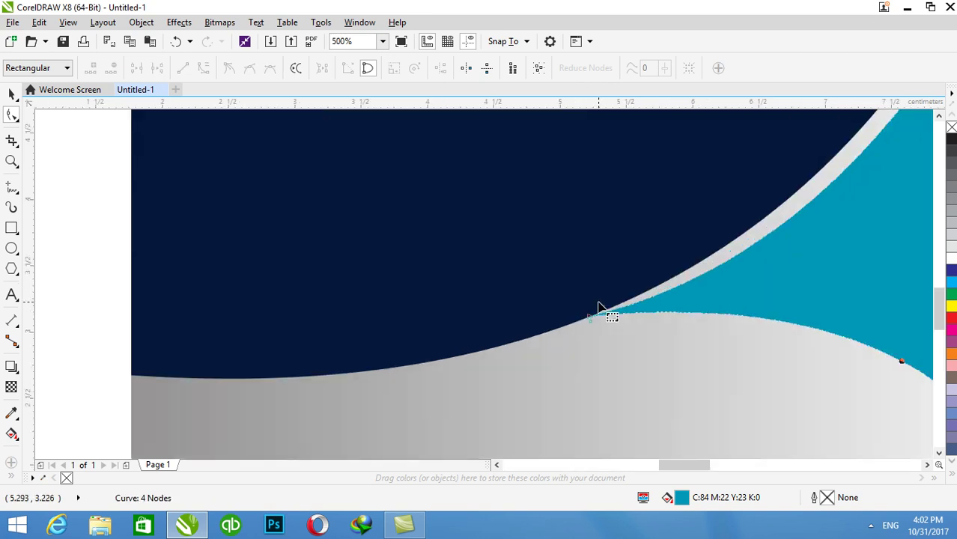
scroll(587, 341, "up", 1)
left_click_drag(584, 328, 599, 366)
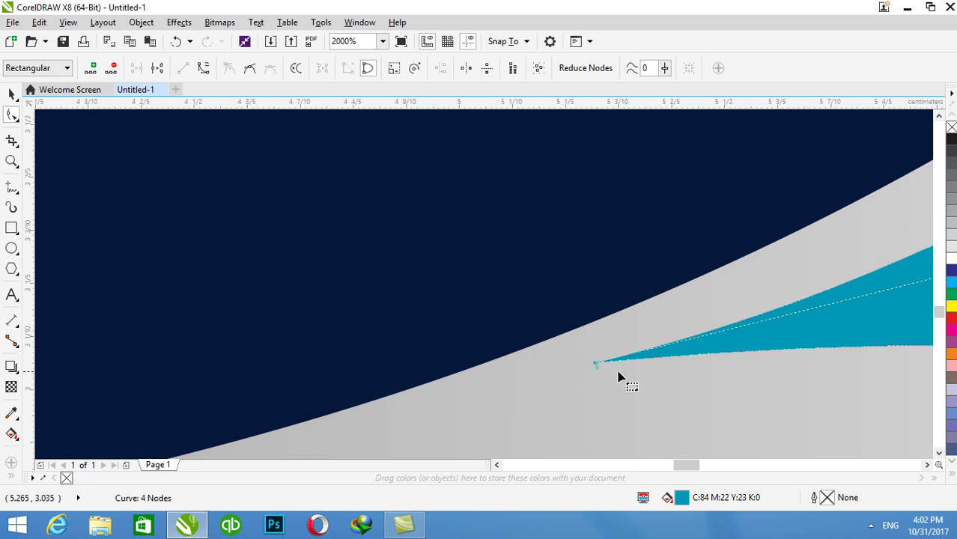
scroll(619, 370, "down", 2)
scroll(619, 369, "down", 1)
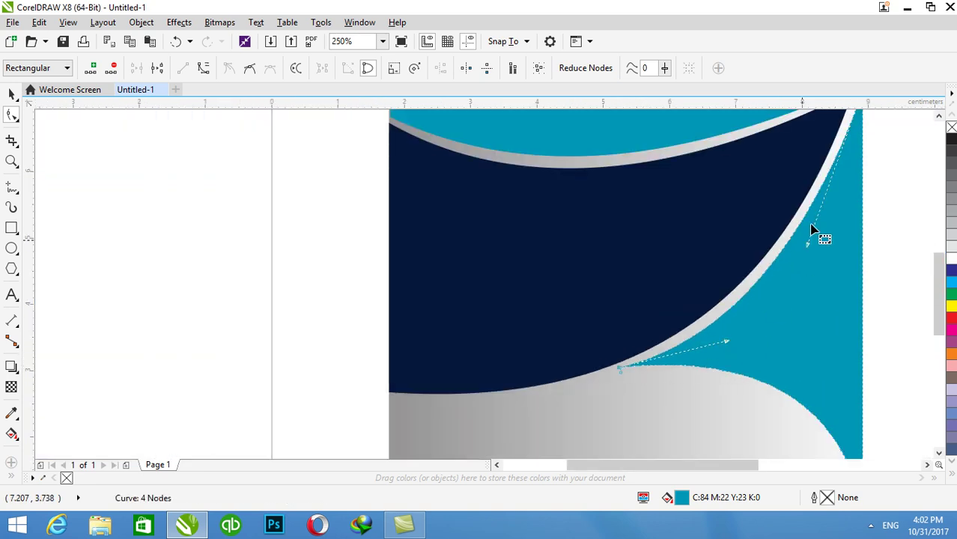
scroll(739, 306, "down", 1)
scroll(739, 306, "up", 1)
left_click_drag(808, 245, 815, 249)
scroll(767, 286, "down", 1)
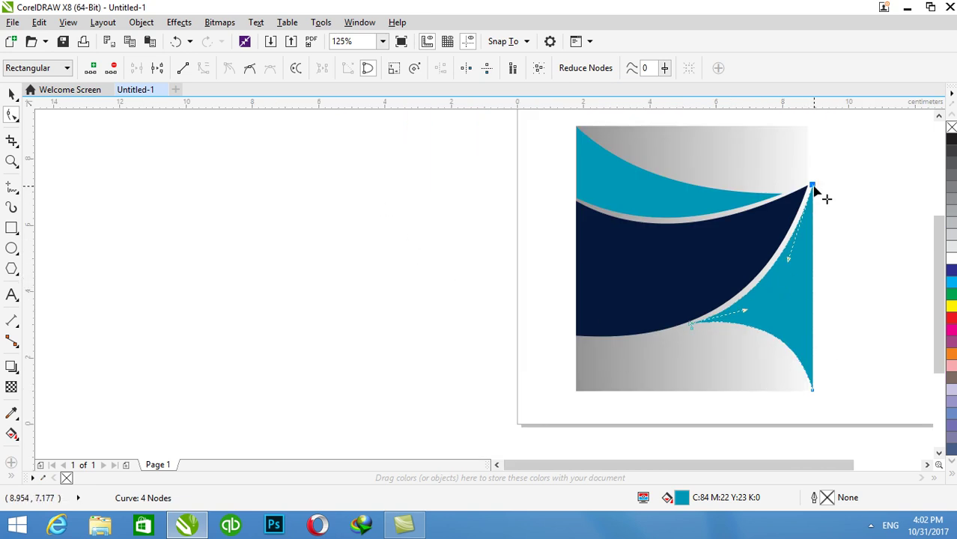
Lower the lower teal shape's top-right node and pull its curve handle inward to widen the gap below the navy tip.
left_click_drag(811, 186, 811, 212)
left_click_drag(787, 283, 777, 285)
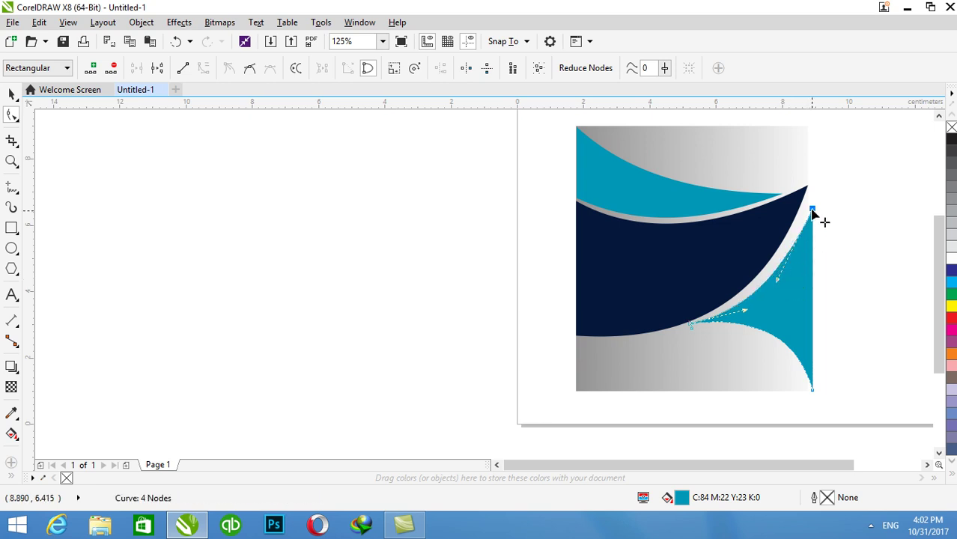
left_click_drag(811, 211, 812, 213)
Move the whole lower teal shape up and slightly left, and pull both left-tip nodes down clear of the navy shape.
left_click(11, 94)
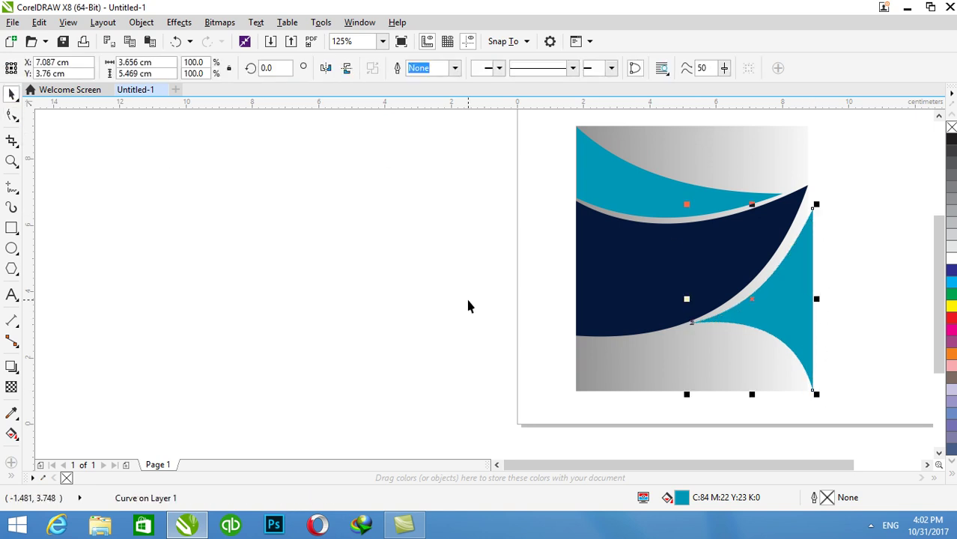
left_click_drag(788, 289, 783, 263)
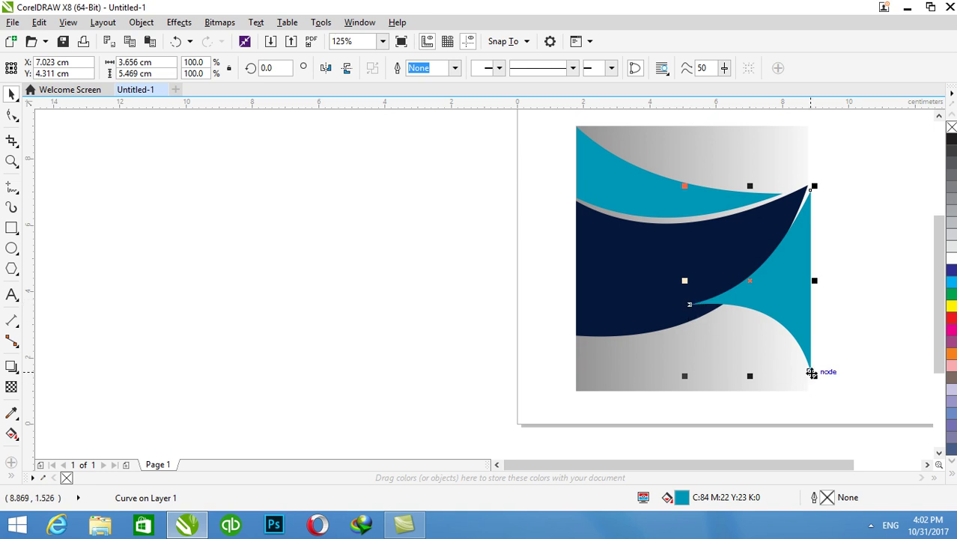
left_click(11, 116)
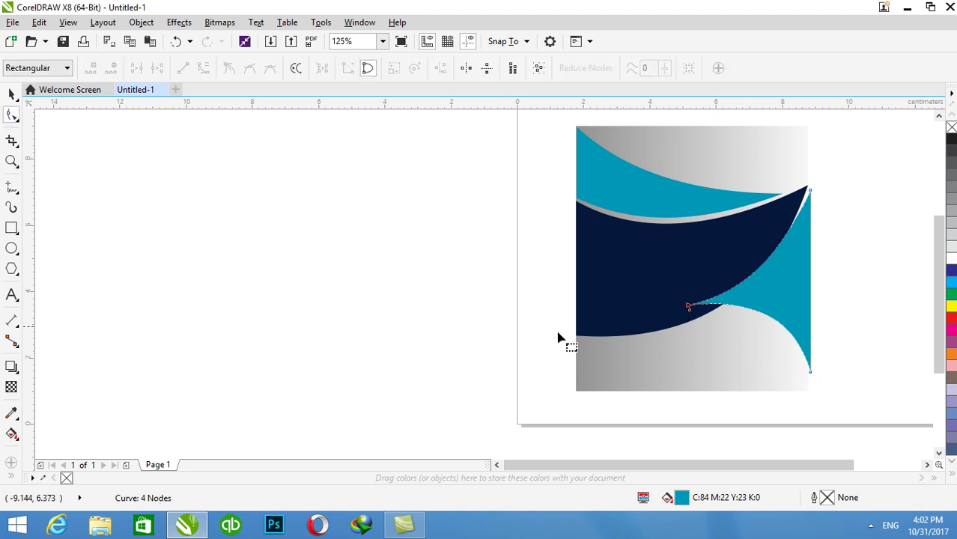
scroll(688, 314, "up", 4)
left_click_drag(682, 289, 732, 405)
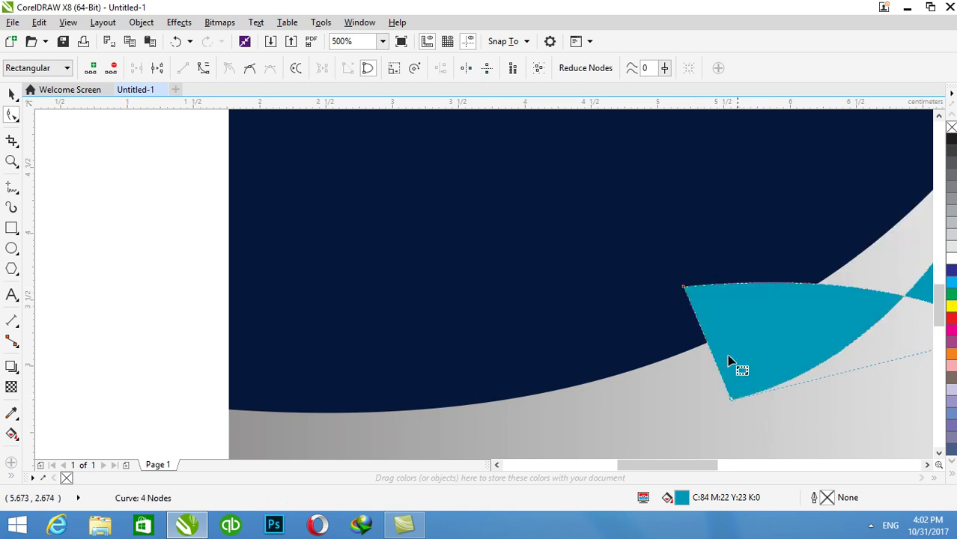
left_click_drag(683, 289, 735, 402)
scroll(733, 404, "down", 3)
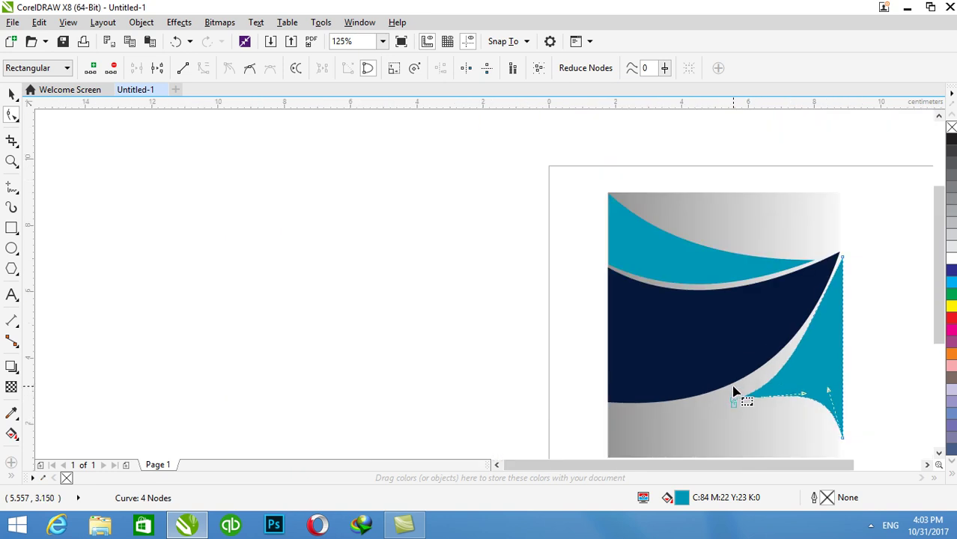
Move the lower teal shape's left tip closer to the navy edge and lower its bottom-right node near the background's corner.
scroll(734, 393, "up", 1)
left_click_drag(733, 413, 743, 389)
scroll(762, 403, "down", 2)
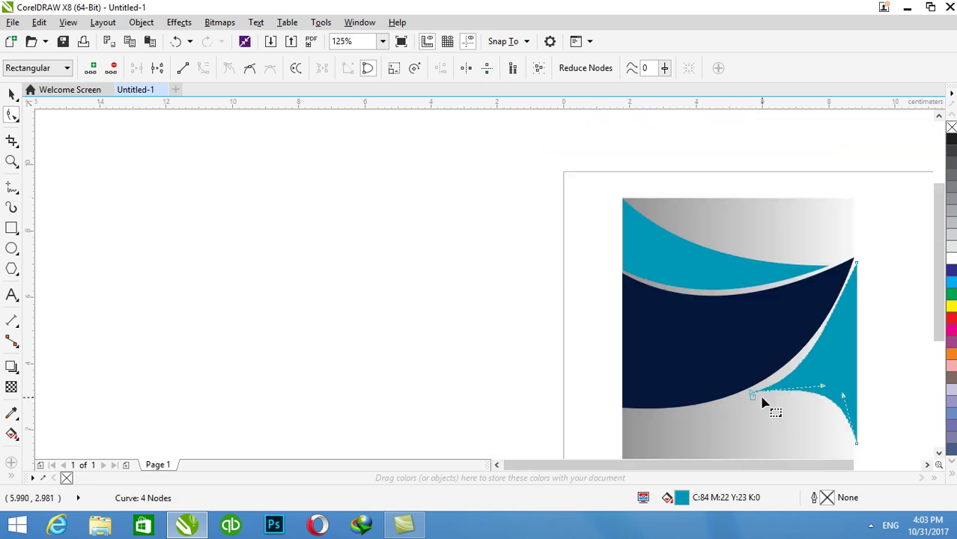
left_click_drag(858, 445, 857, 402)
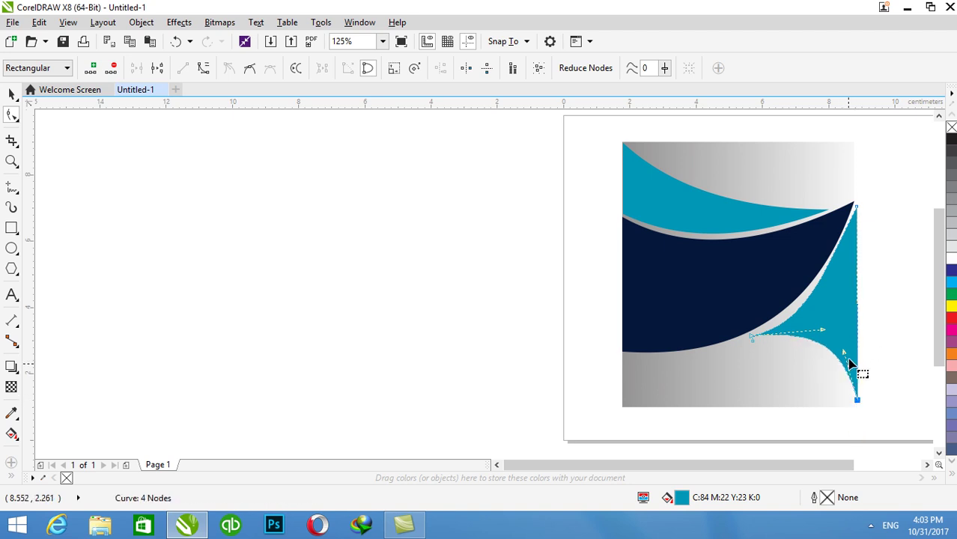
Reshape the lower teal shape's bottom curve by lowering its left-tip handle and pulling the bottom-right node's handle down and inward.
left_click_drag(821, 330, 807, 343)
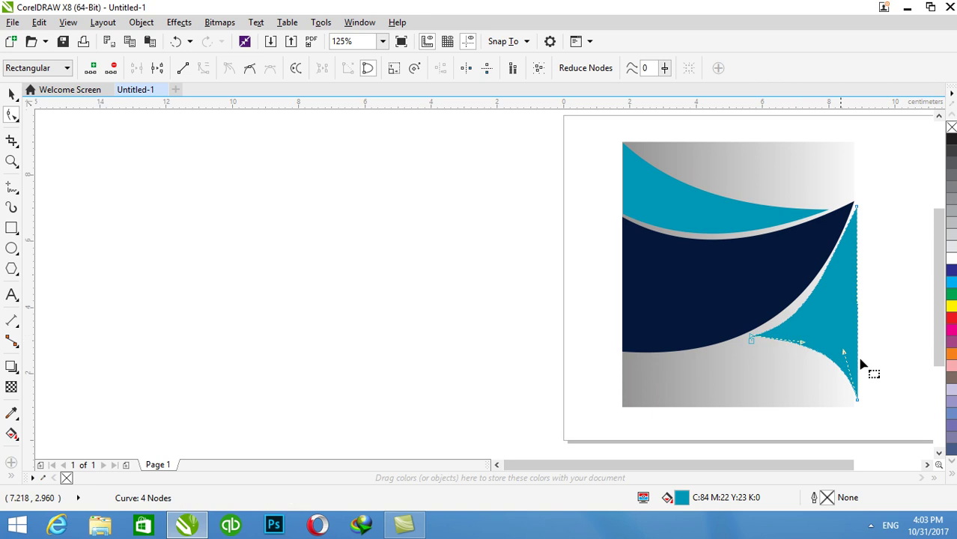
left_click(857, 412)
left_click(857, 401)
left_click_drag(842, 354, 837, 369)
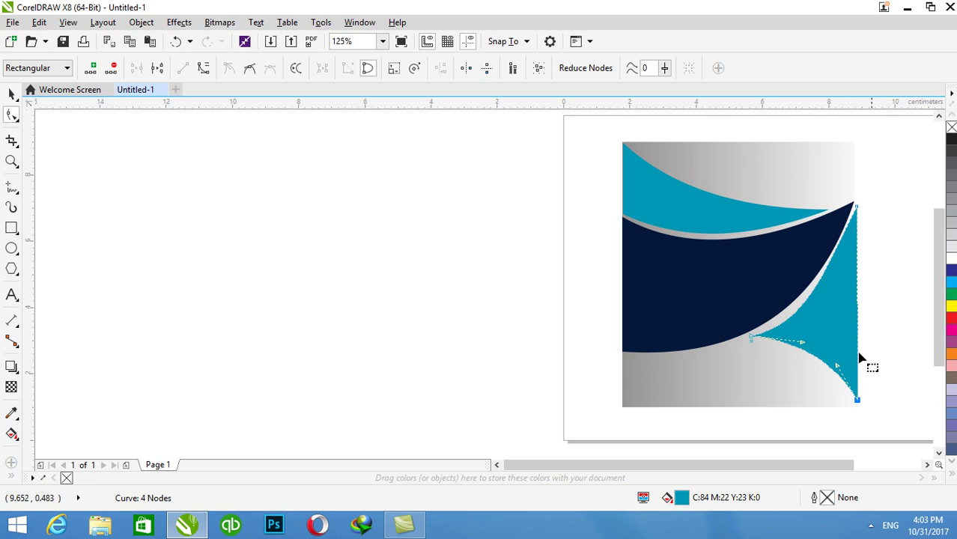
Even out the gap below the navy shape with the lower teal shape's upper curve handles, and place its bottom-right node at the background's corner.
left_click(856, 207)
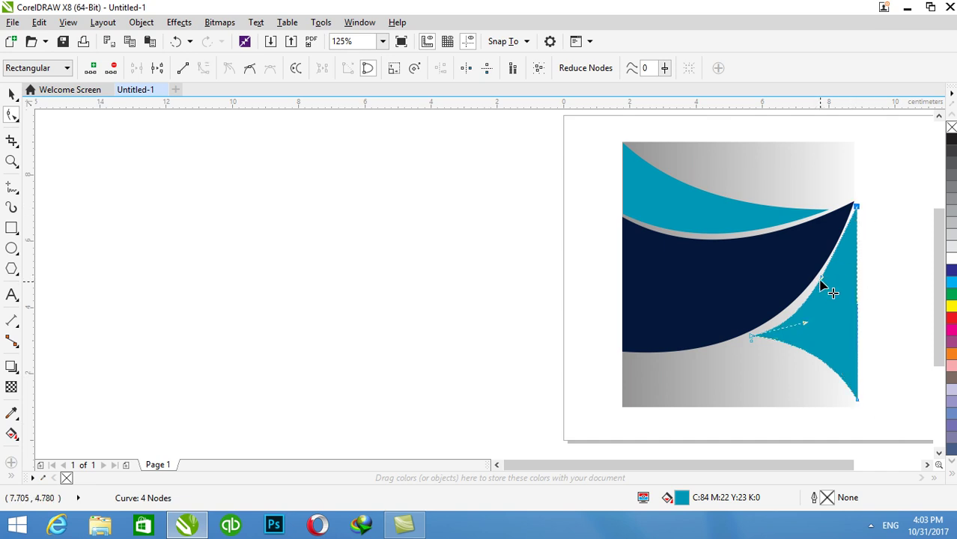
left_click_drag(821, 279, 842, 264)
left_click_drag(803, 325, 800, 323)
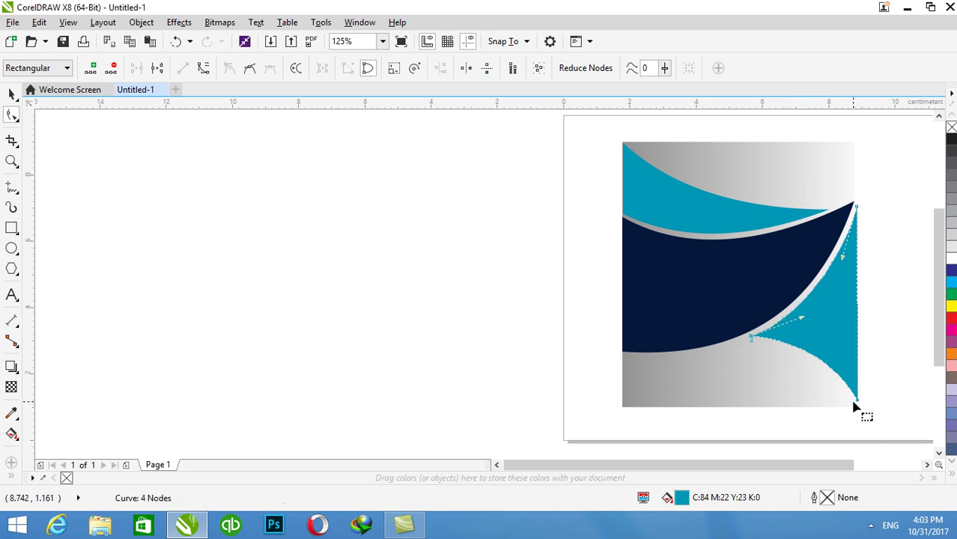
left_click_drag(858, 406, 856, 409)
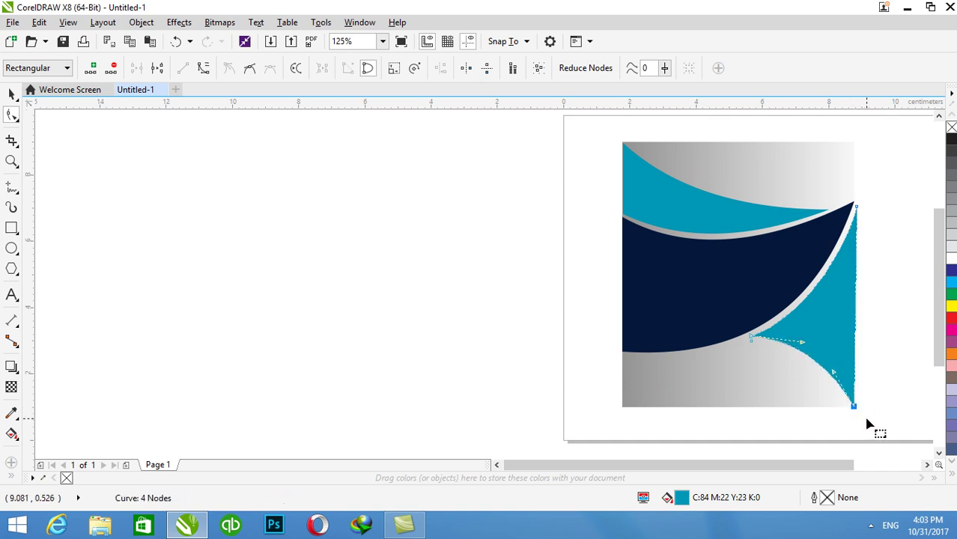
Compare the whole cover layout with the reference brochure image beside the page.
scroll(865, 425, "down", 2)
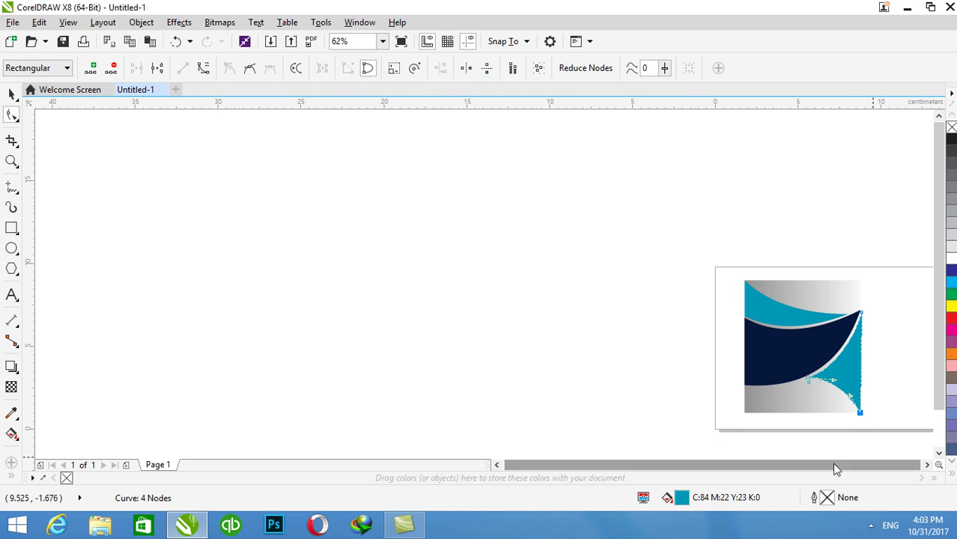
left_click(927, 465)
left_click(927, 465)
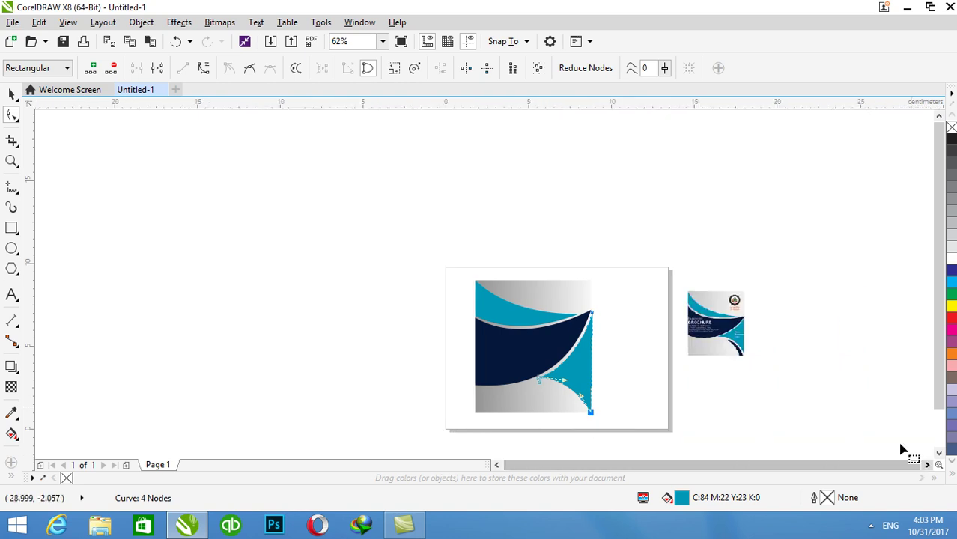
left_click(812, 404)
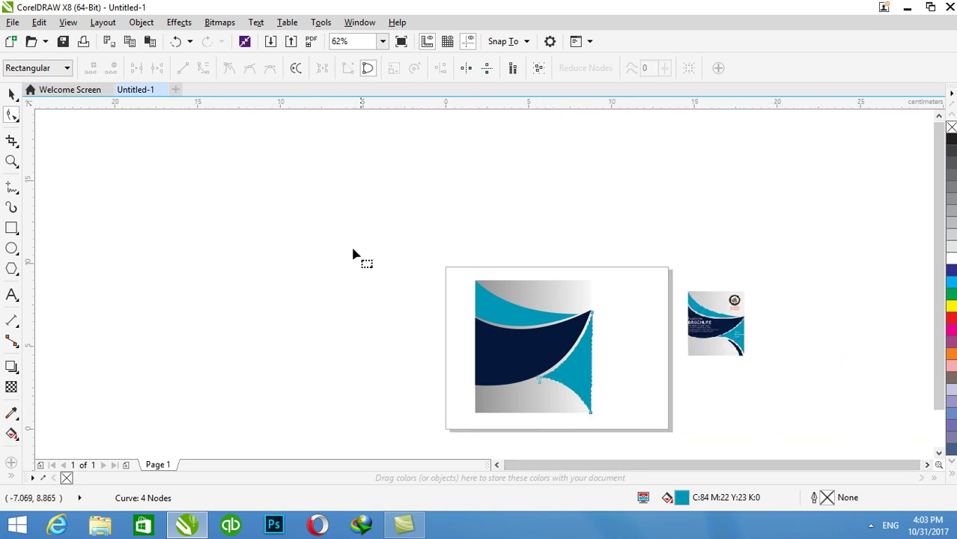
left_click(12, 93)
left_click(448, 305)
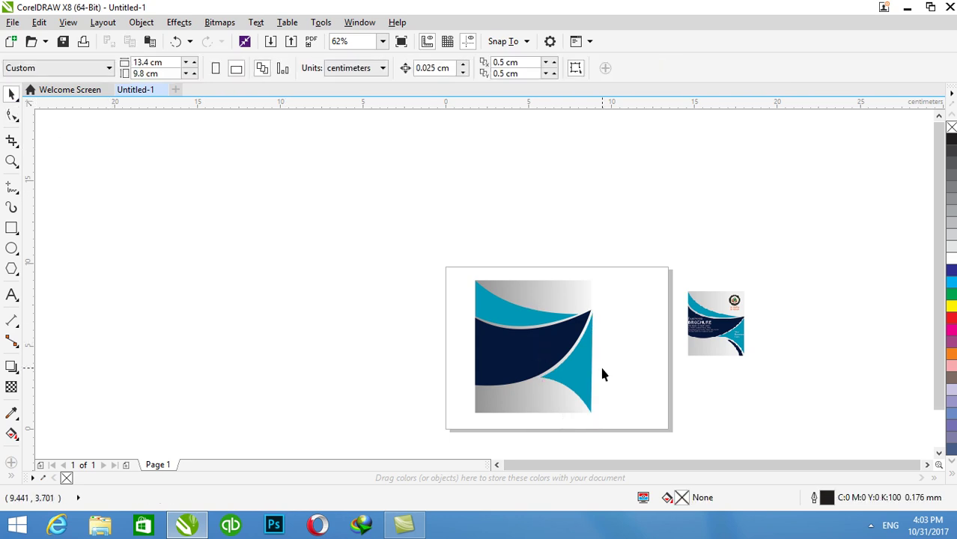
left_click(578, 375)
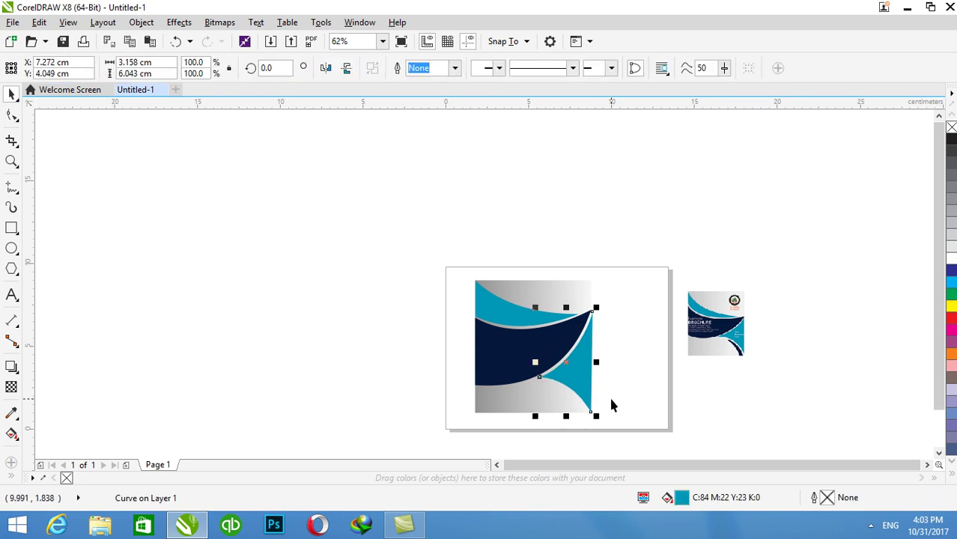
left_click(702, 410)
scroll(479, 397, "up", 2)
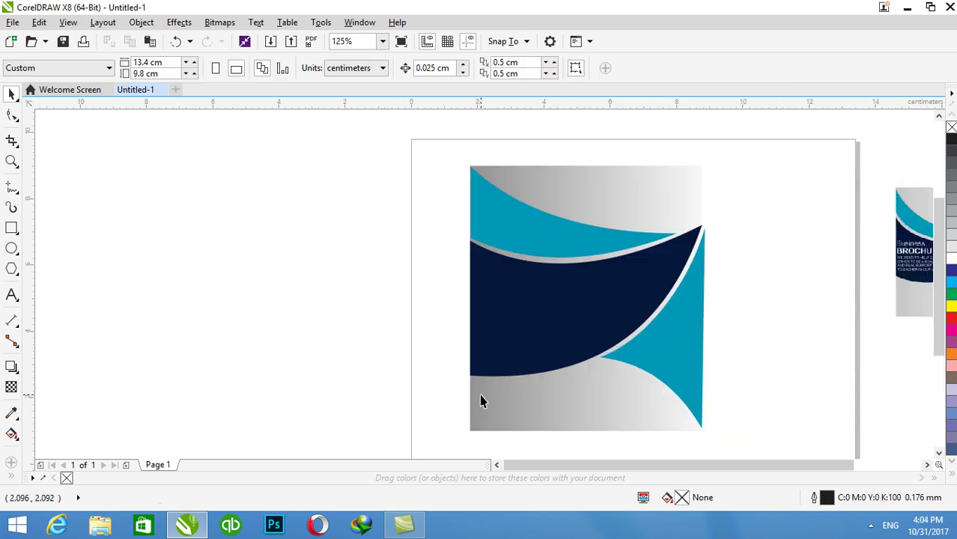
scroll(479, 397, "down", 2)
left_click(739, 355)
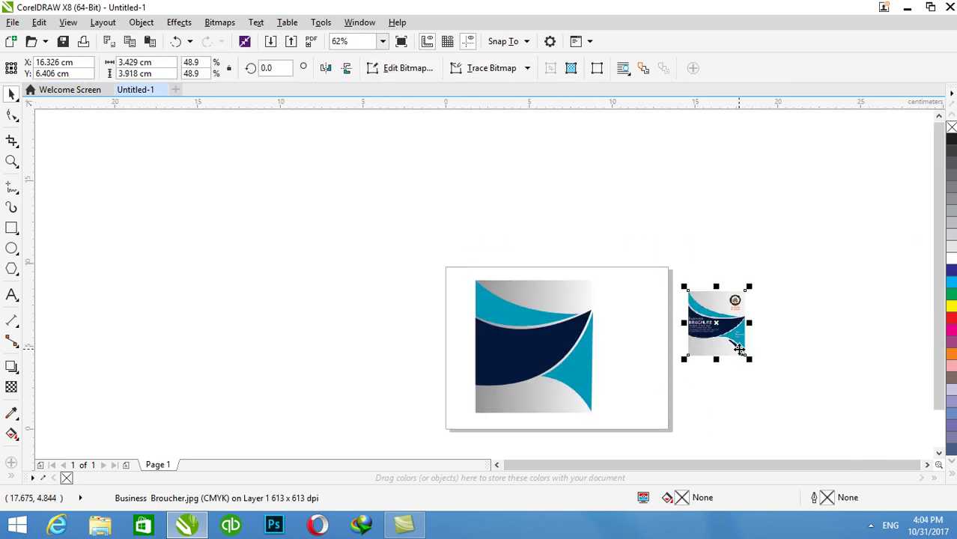
left_click(798, 360)
Duplicate the gradient background rectangle and shrink the copy to about 2.32 × 2.65 cm at the cover's bottom-right corner.
left_click(566, 295)
key("Escape")
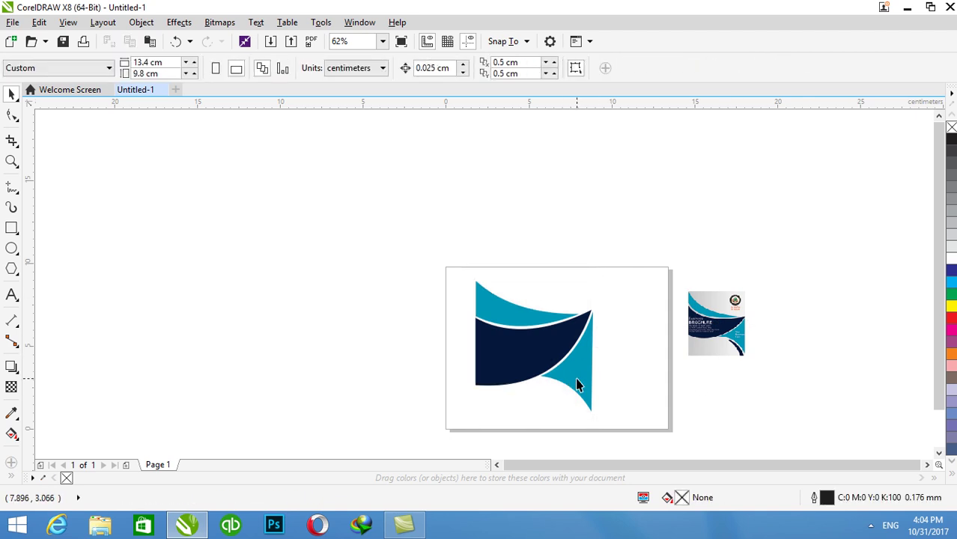
key("ctrl+z")
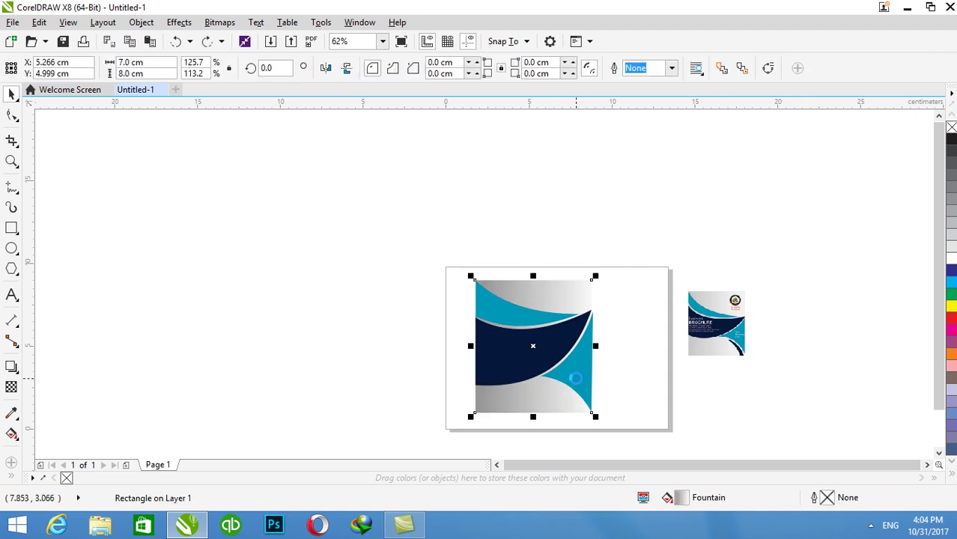
key("ctrl+shift+z")
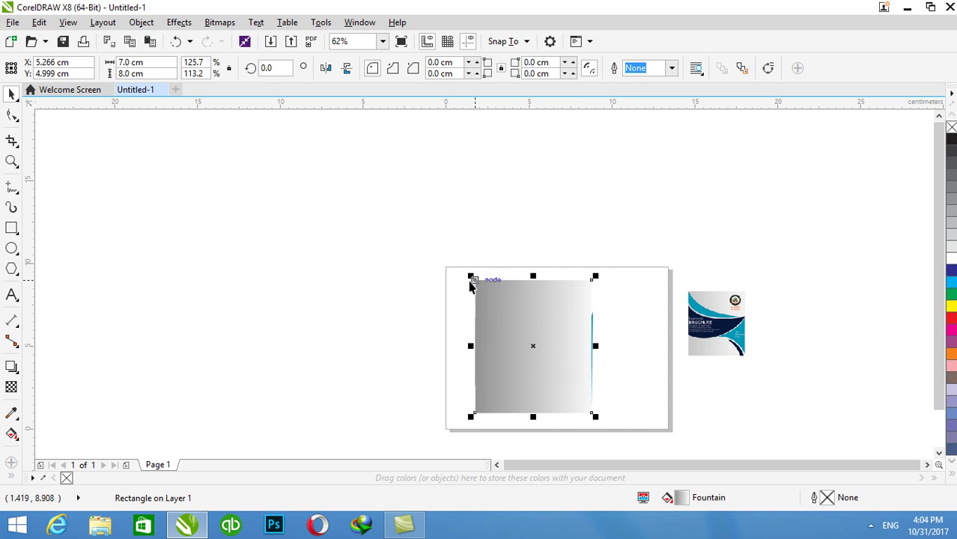
left_click_drag(470, 277, 549, 364)
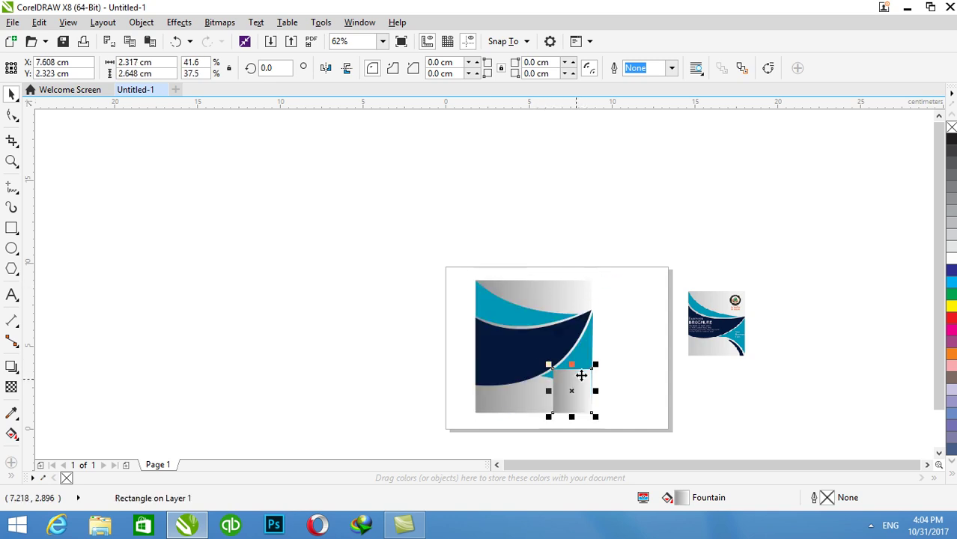
Resize the small gradient rectangle to about 1.33 cm wide and 1.98 cm high, keeping it in the cover's bottom-right corner.
scroll(571, 374, "up", 5)
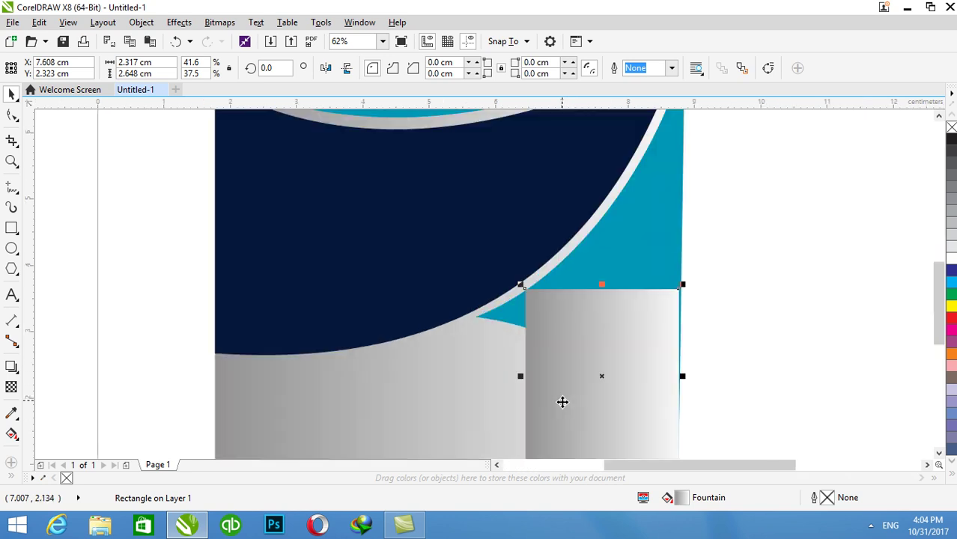
left_click_drag(602, 284, 604, 373)
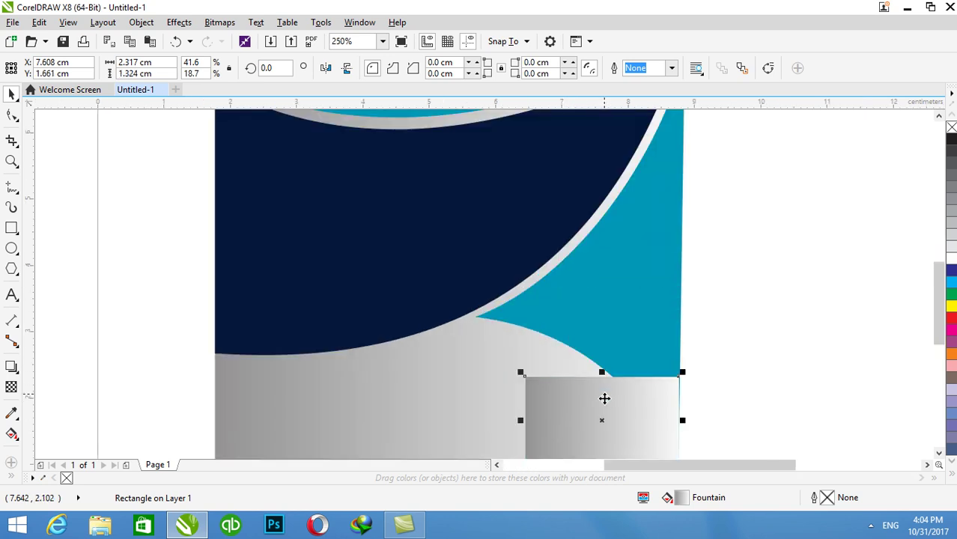
left_click_drag(938, 303, 938, 341)
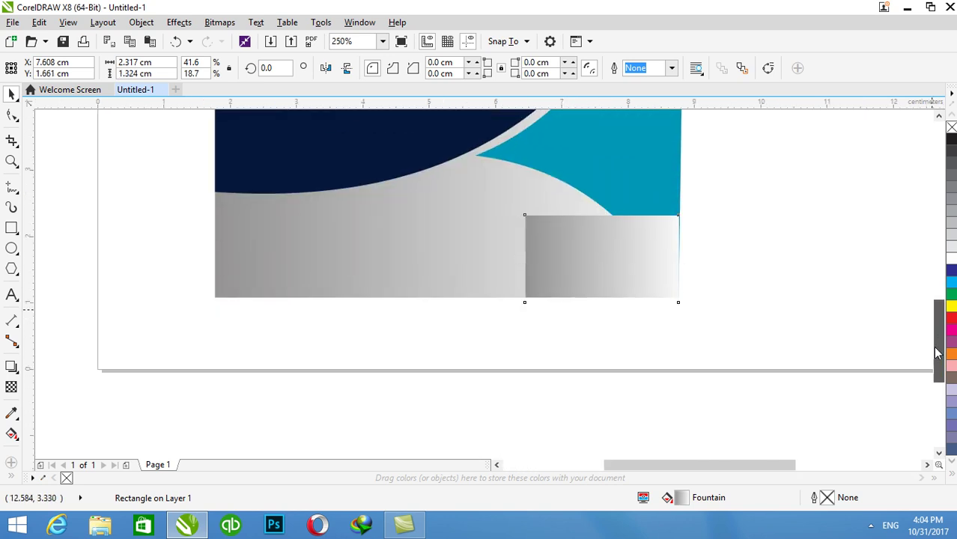
left_click_drag(599, 207, 599, 165)
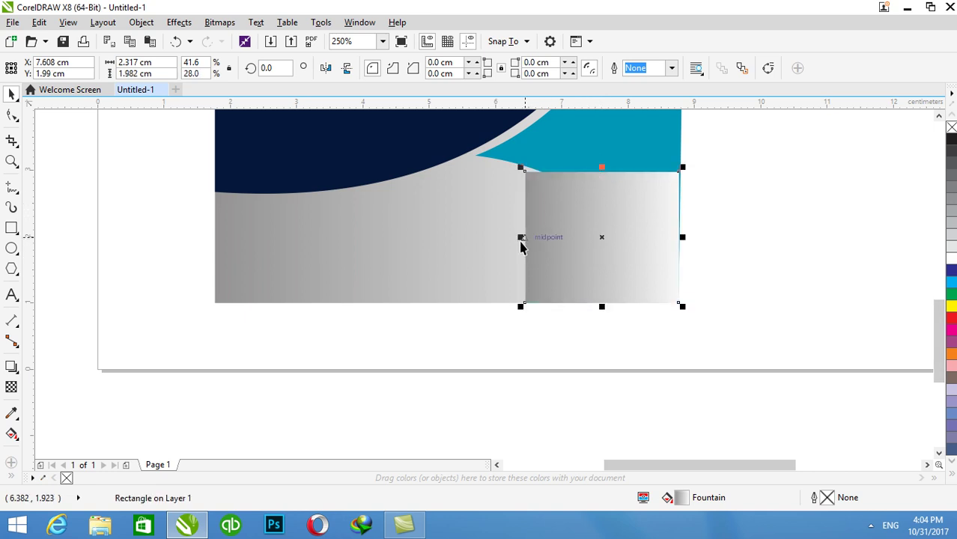
left_click_drag(521, 237, 583, 277)
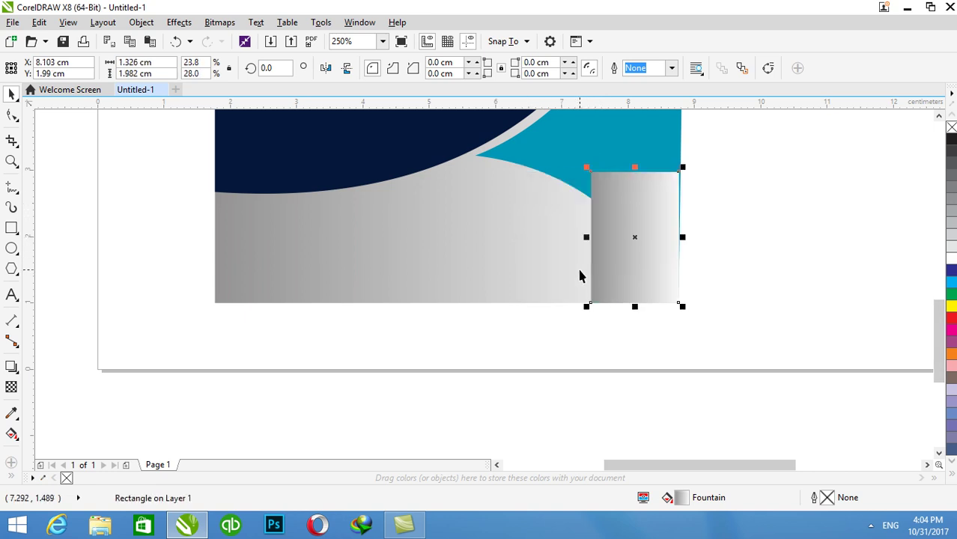
Replace the small rectangle's gradient with a uniform navy fill, C:99 M:88 Y:38 K:58, sampled from the large navy shape.
double_click(681, 500)
left_click_drag(392, 133, 401, 295)
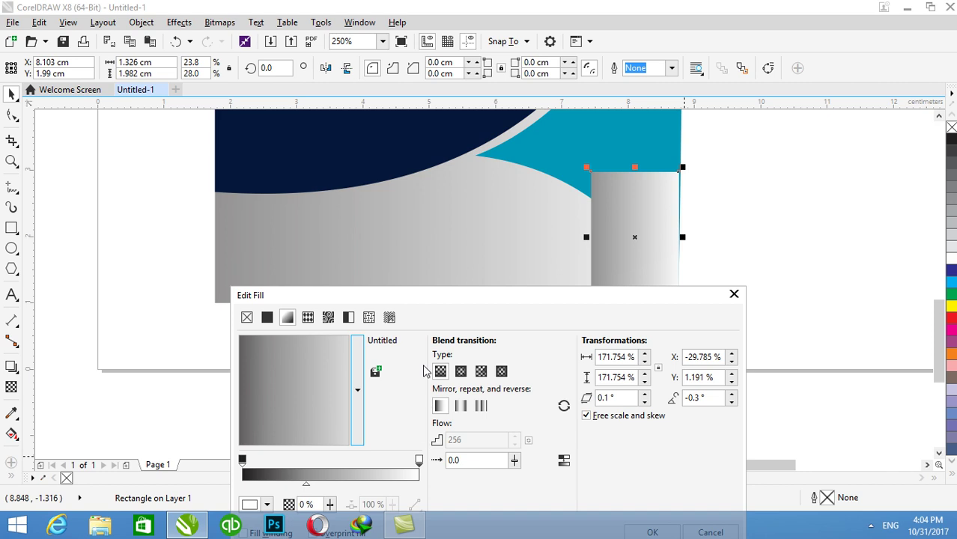
left_click(266, 316)
left_click(442, 361)
left_click(339, 141)
left_click_drag(567, 310, 517, 196)
left_click(590, 434)
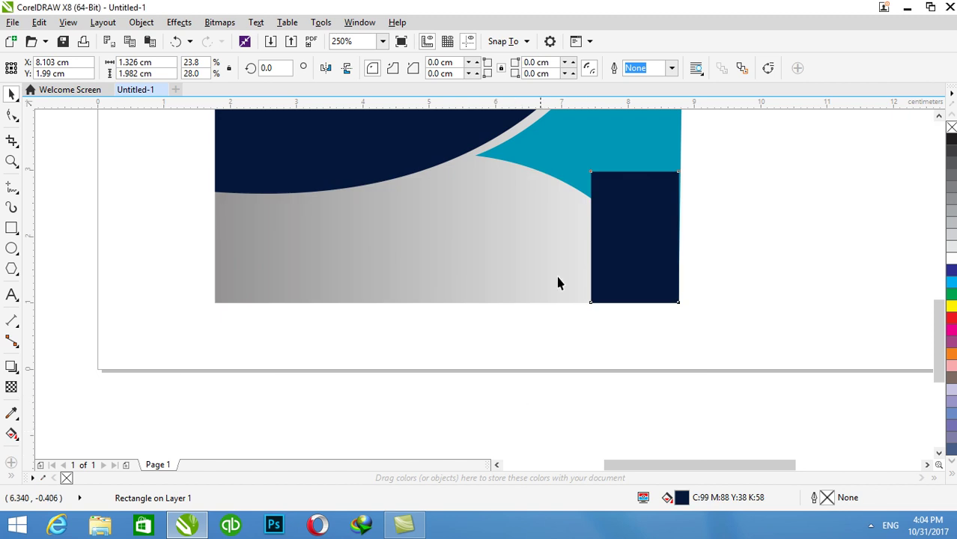
Convert the small navy rectangle to curves.
left_click(641, 223)
right_click(641, 225)
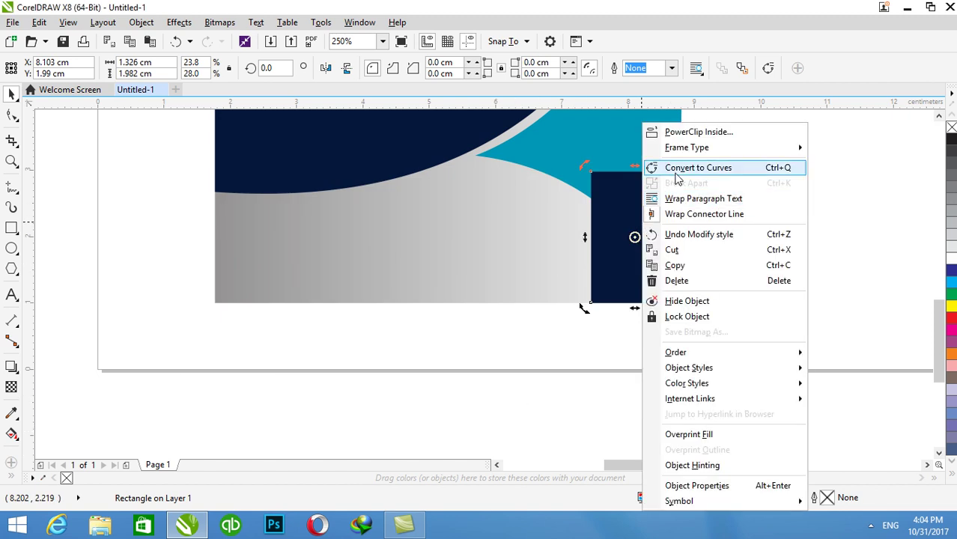
left_click(678, 169)
Form a pointed wedge from the small navy shape by shifting its top-left node outward, joining the top-right node to it, and moving the bottom-left node inward.
left_click(15, 117)
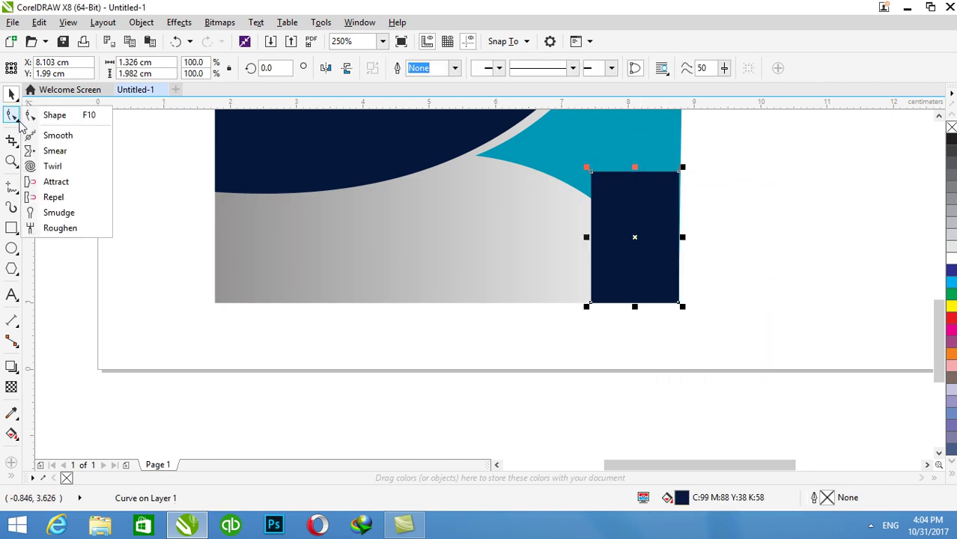
left_click(81, 113)
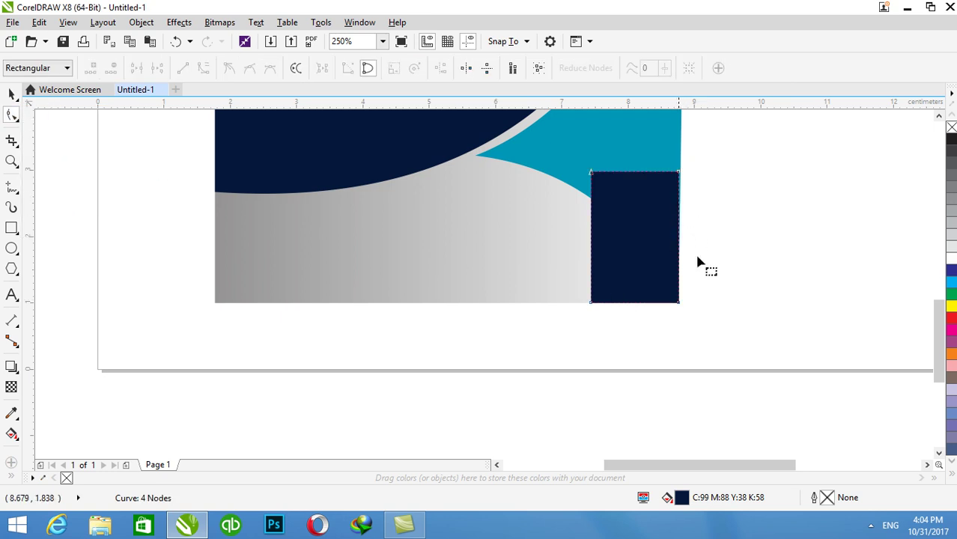
scroll(732, 271, "down", 4)
scroll(870, 204, "up", 2)
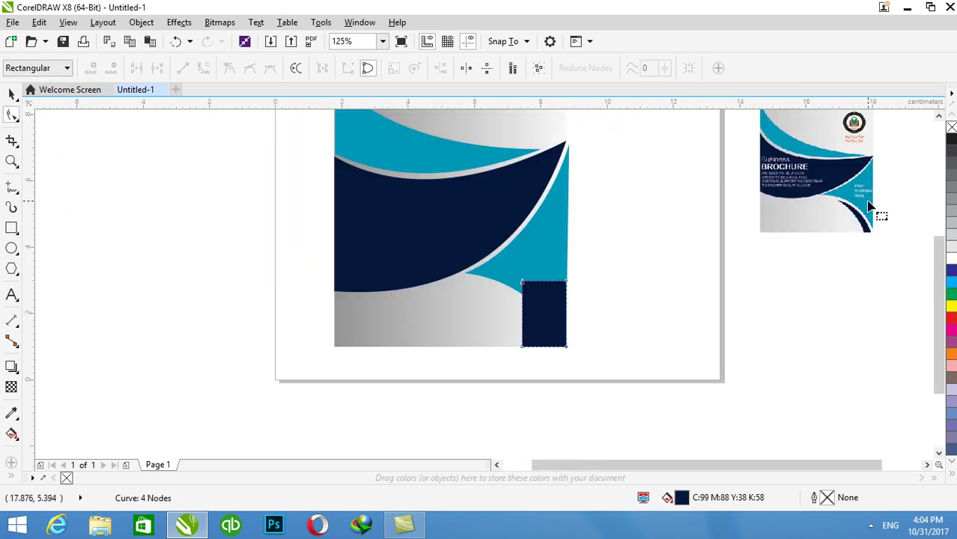
scroll(576, 247, "up", 2)
left_click_drag(465, 324, 434, 347)
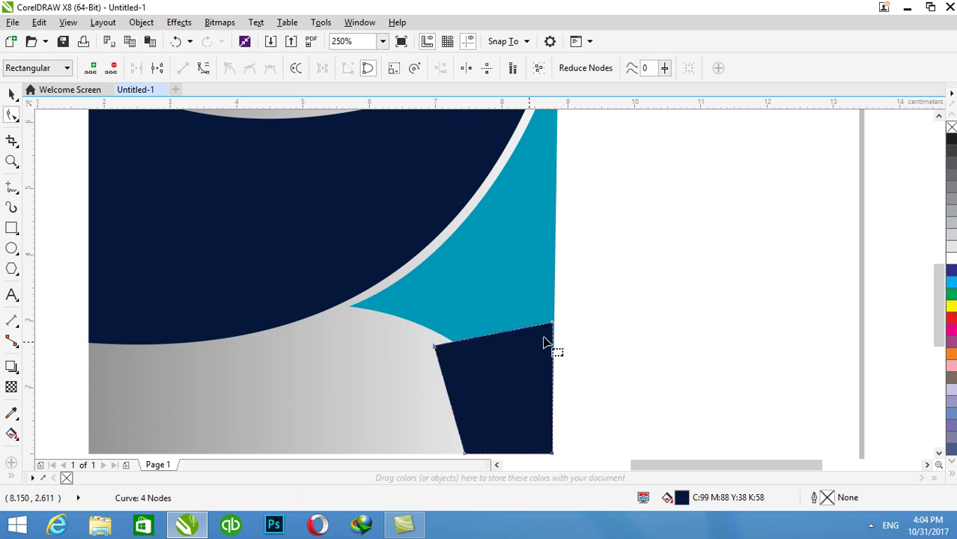
left_click_drag(553, 324, 435, 345)
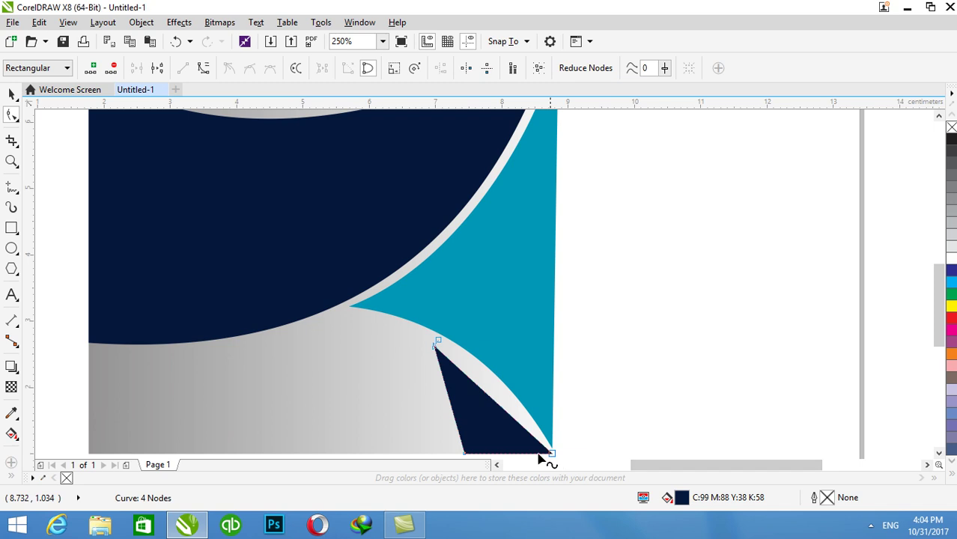
scroll(464, 456, "down", 2)
left_click_drag(464, 390, 492, 391)
Convert the navy wedge's long upper edge to a curve and bow it outward along the lower teal shape's edge.
left_click(481, 328)
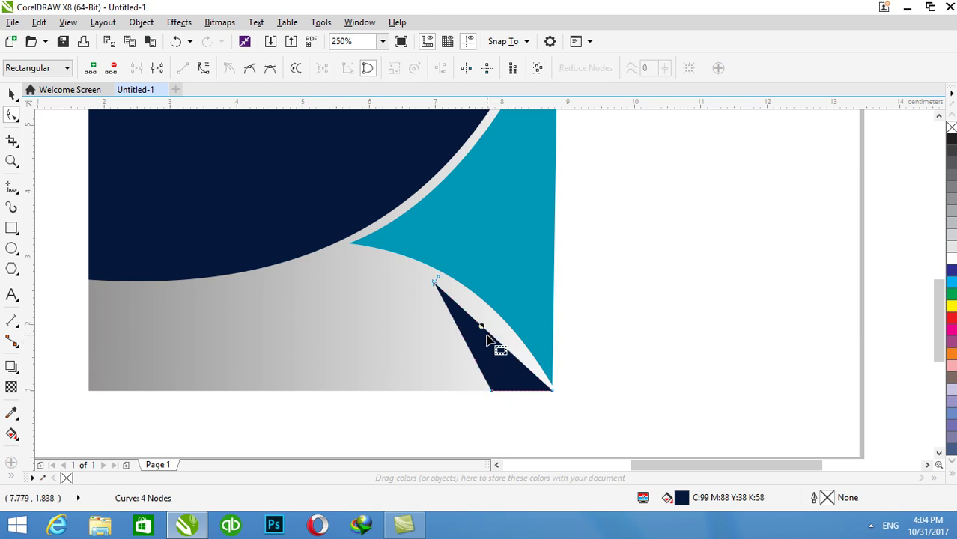
left_click(208, 71)
left_click_drag(485, 335, 483, 315)
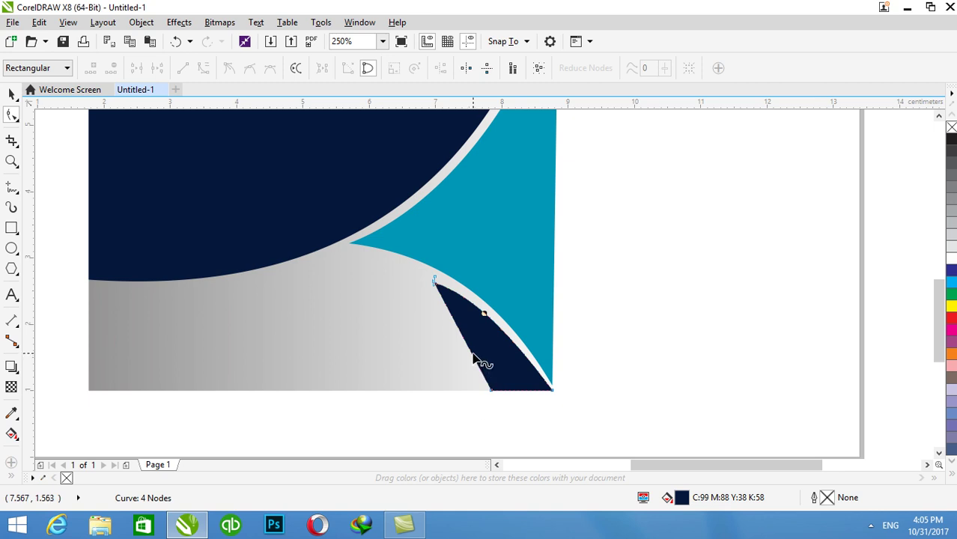
Convert the navy wedge's left edge to a curve, bend it inward, and move the bottom-left node right to narrow the shape.
left_click(450, 318)
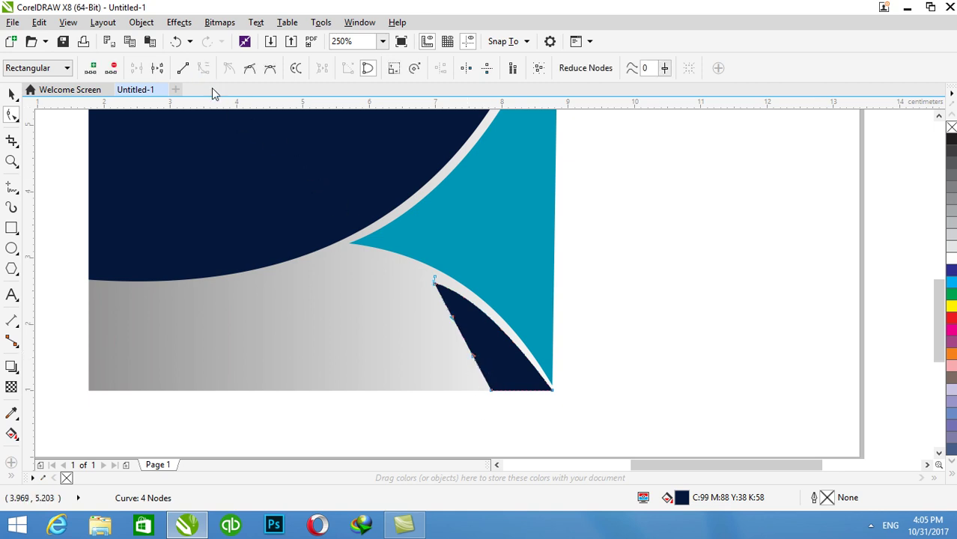
left_click_drag(464, 339, 481, 342)
left_click_drag(490, 390, 514, 393)
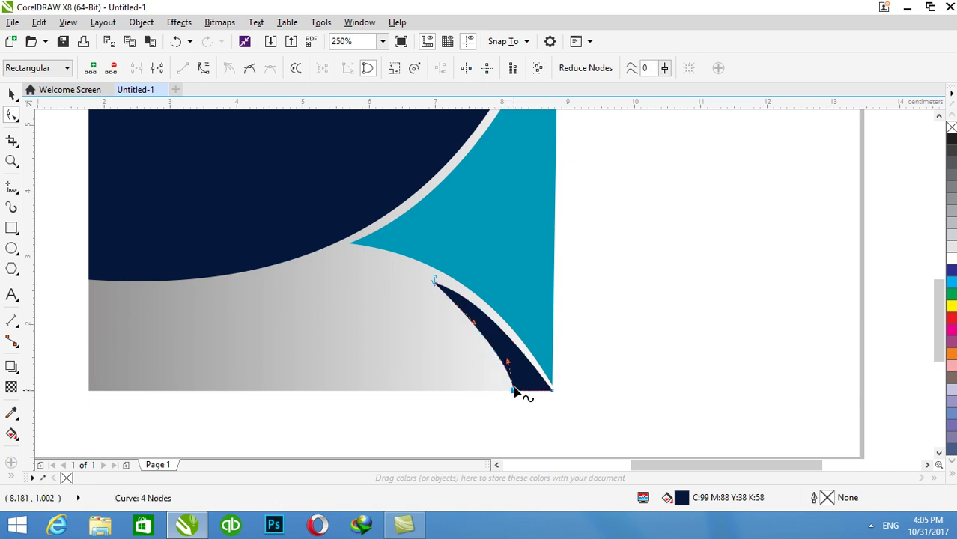
Refine the navy wedge's upper edge with its curve handles and shift its pointed tip to follow the teal shape with an even gap.
left_click(552, 395)
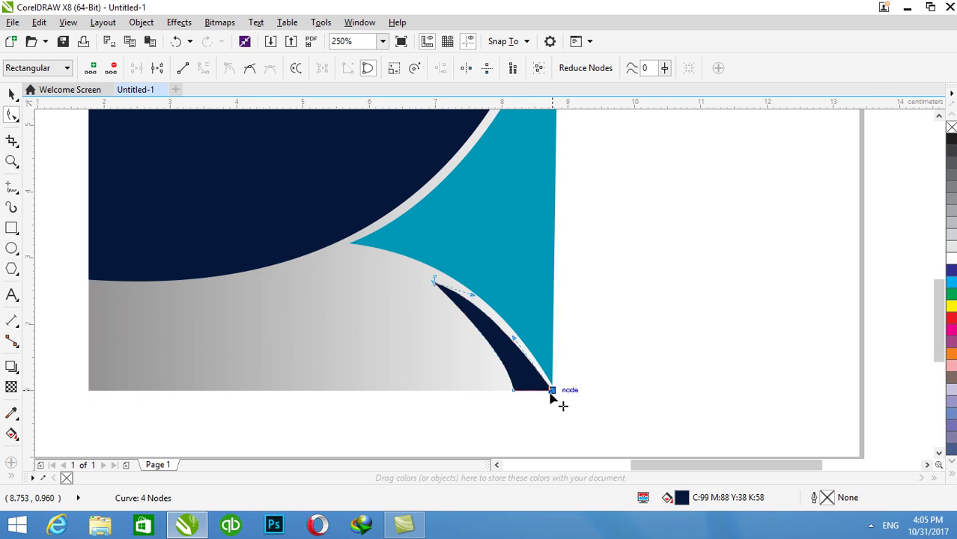
left_click(515, 345)
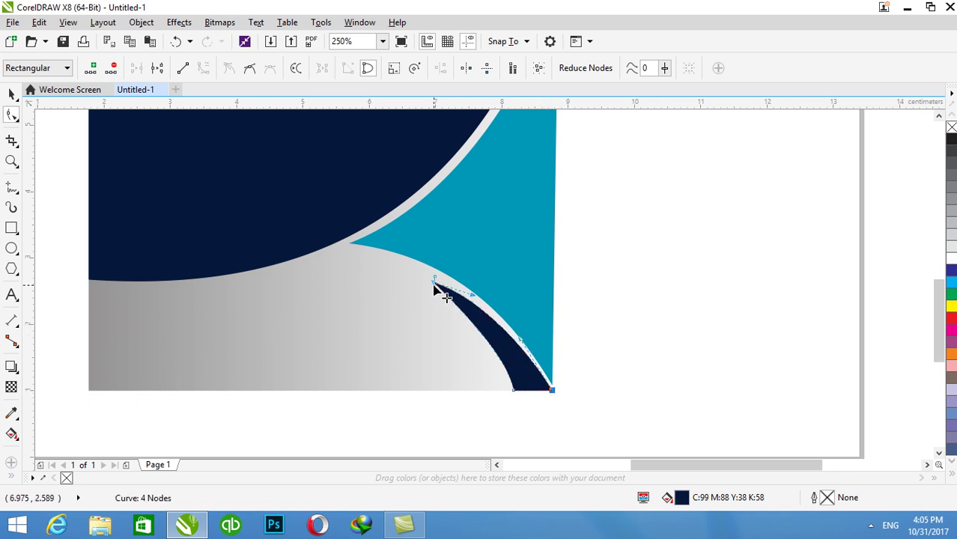
left_click(474, 302)
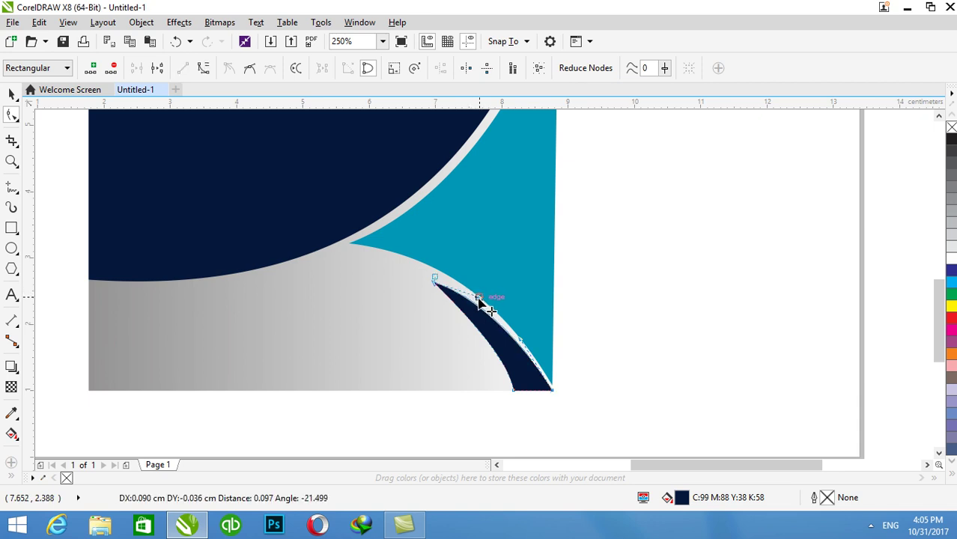
scroll(408, 337, "up", 1)
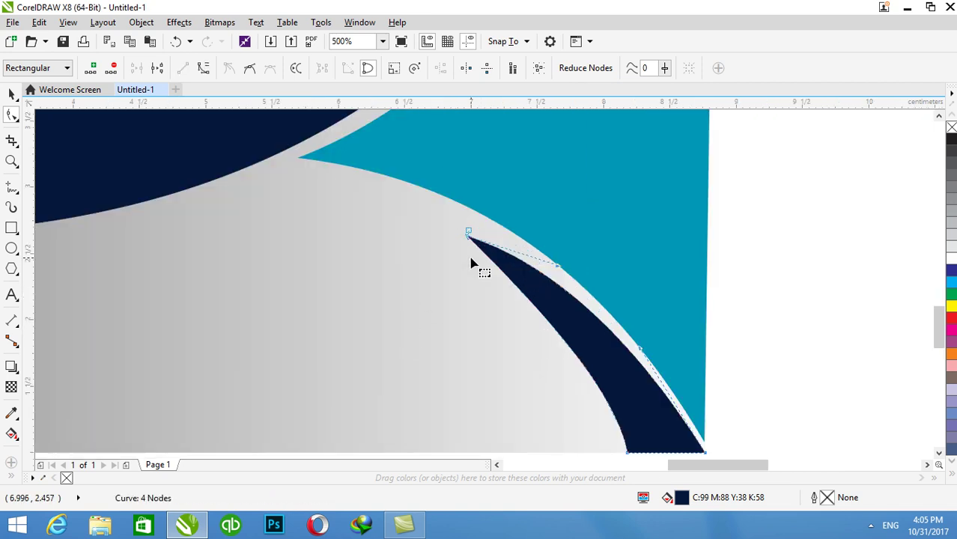
scroll(472, 262, "up", 1)
left_click_drag(464, 216, 470, 204)
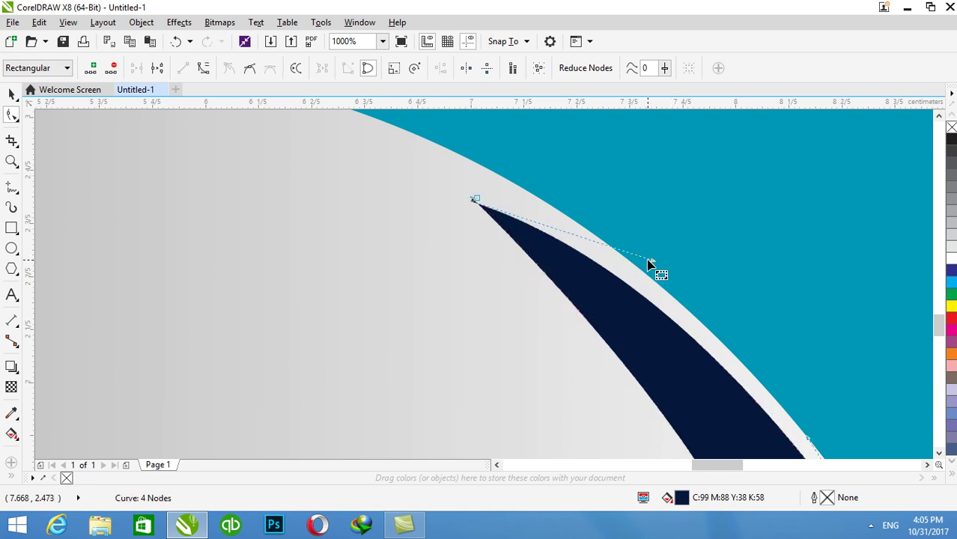
left_click_drag(651, 266, 658, 274)
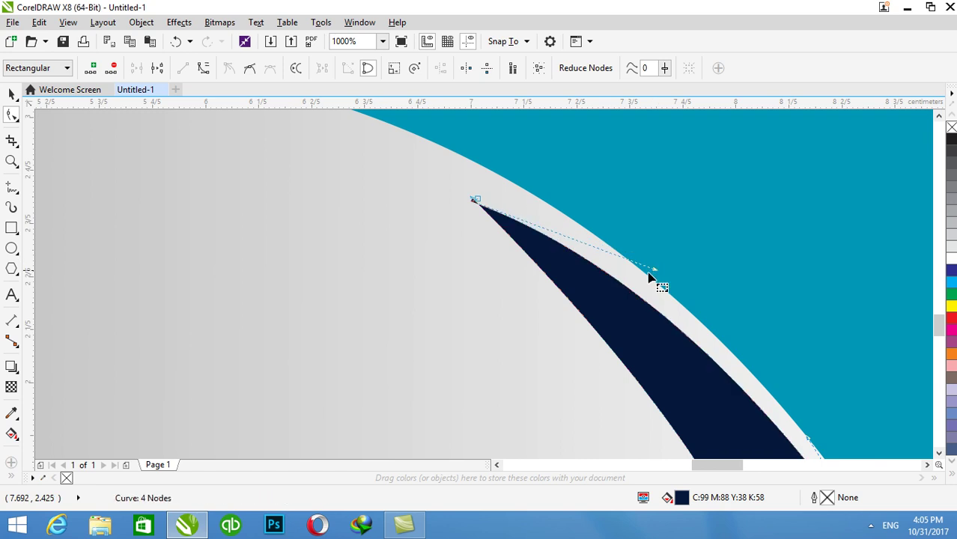
scroll(640, 305, "down", 2)
left_click(12, 94)
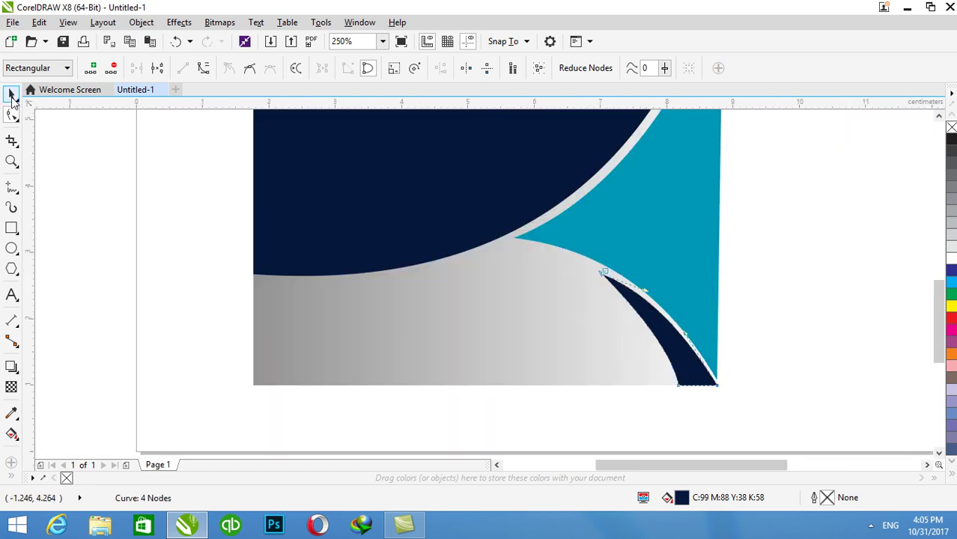
left_click(92, 194)
Add the artistic text "Business" in 24 pt Arial on the empty area beside the page.
scroll(201, 288, "down", 3)
scroll(119, 280, "up", 1)
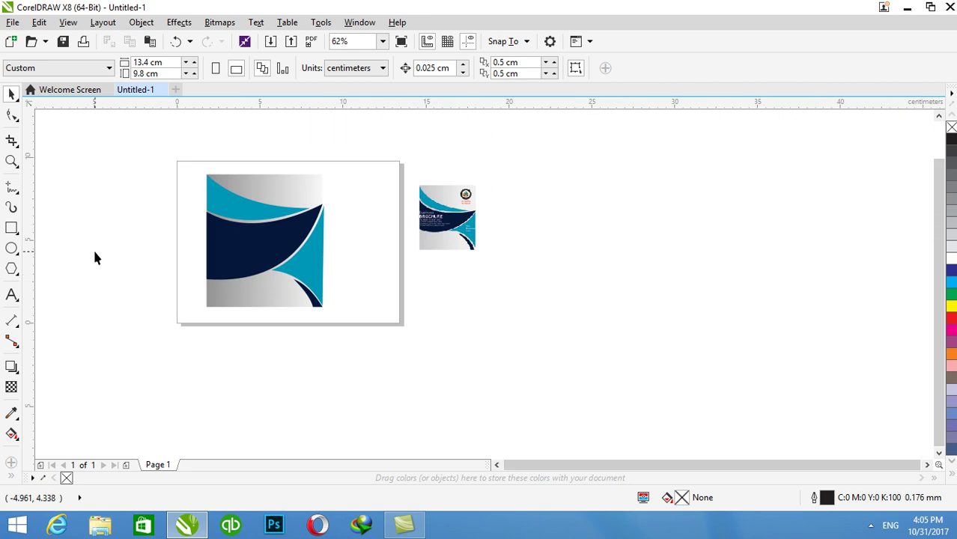
scroll(83, 247, "up", 1)
scroll(83, 247, "down", 1)
scroll(84, 247, "up", 1)
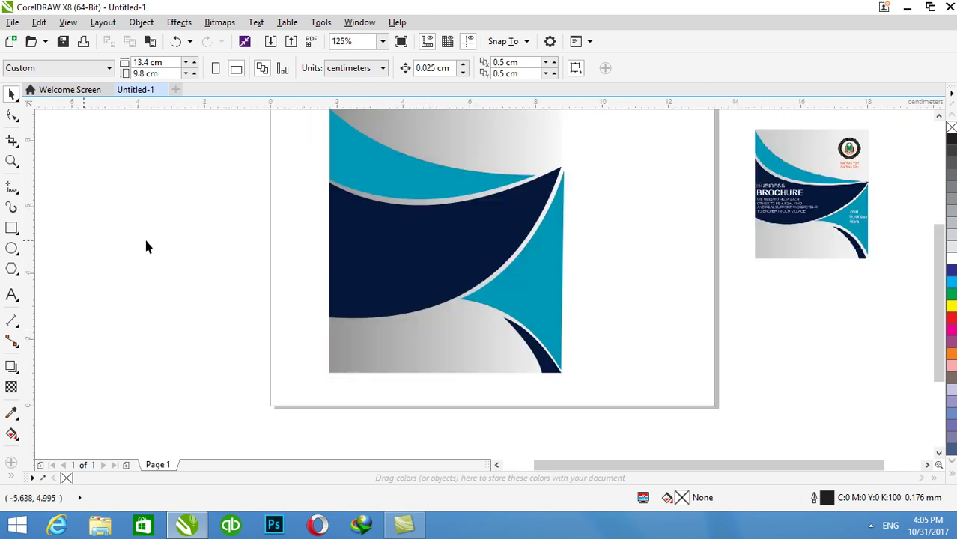
left_click(11, 295)
left_click(156, 227)
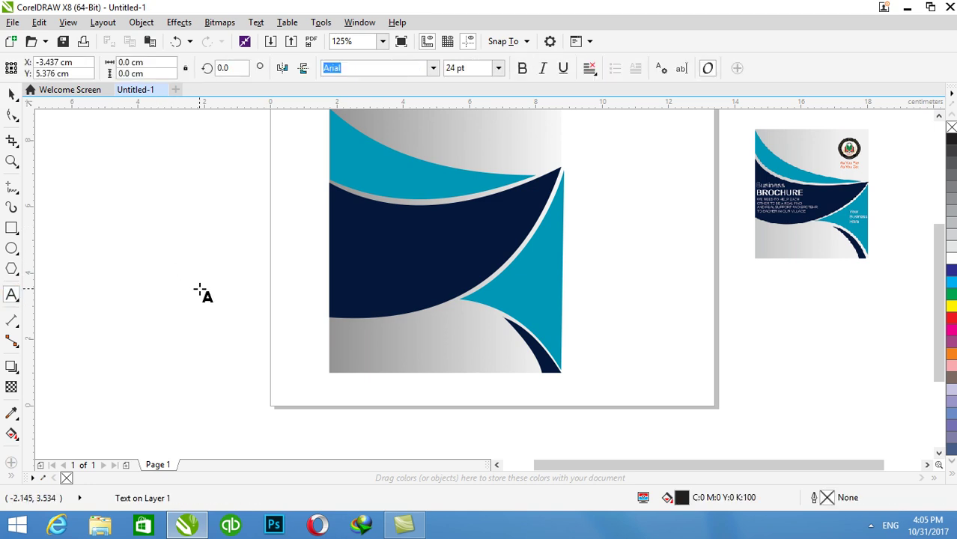
type("Business")
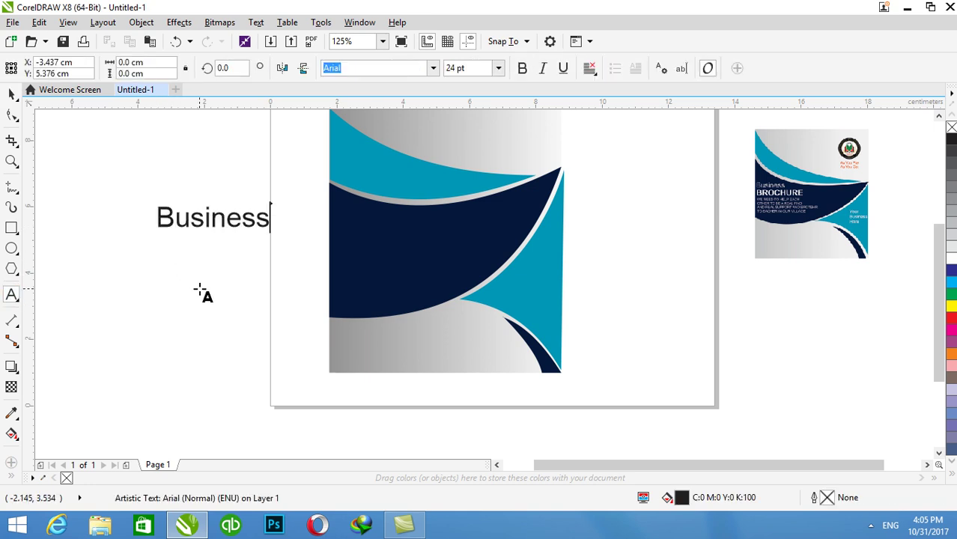
left_click(11, 94)
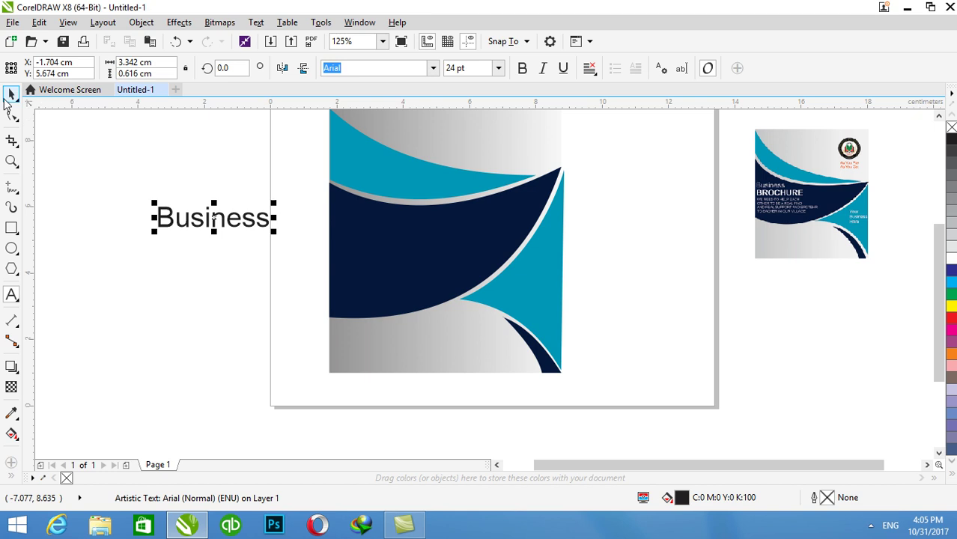
Colour the "Business" text white and place it on the large navy shape, scaled down to about 13.6 pt.
left_click(951, 258)
left_click_drag(233, 223, 417, 228)
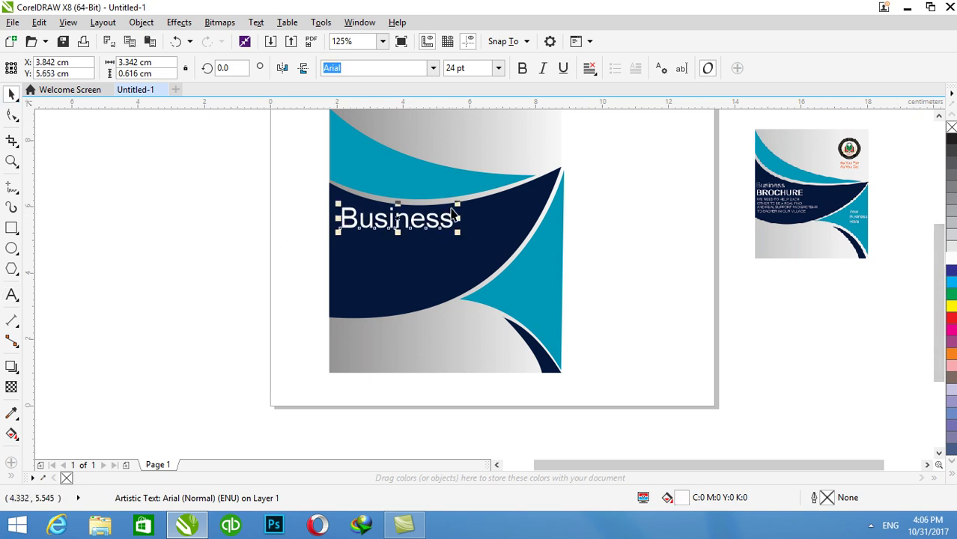
left_click_drag(458, 203, 435, 214)
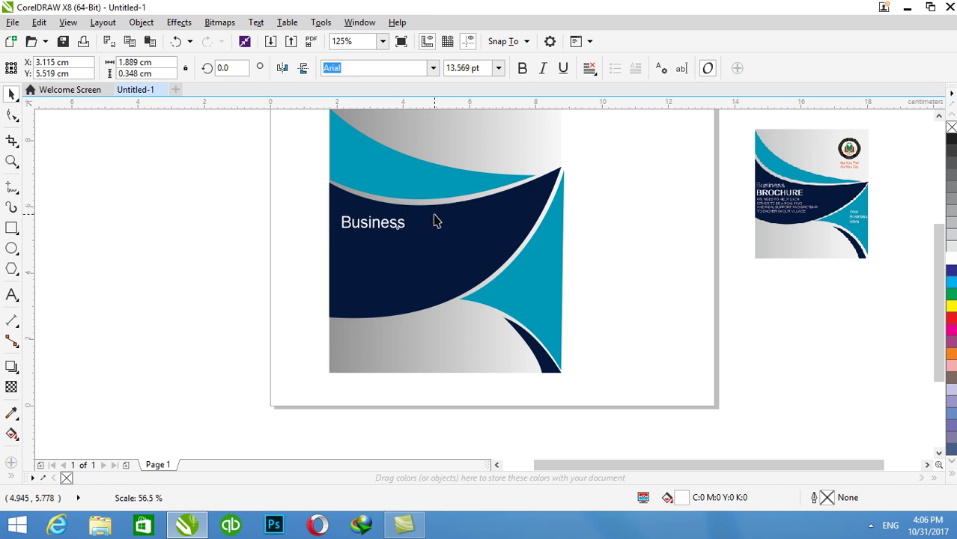
Add the artistic text "Brouchure" in Arial beside the page and move it onto the cover's navy shape.
left_click(158, 325)
key("F8")
left_click(141, 288)
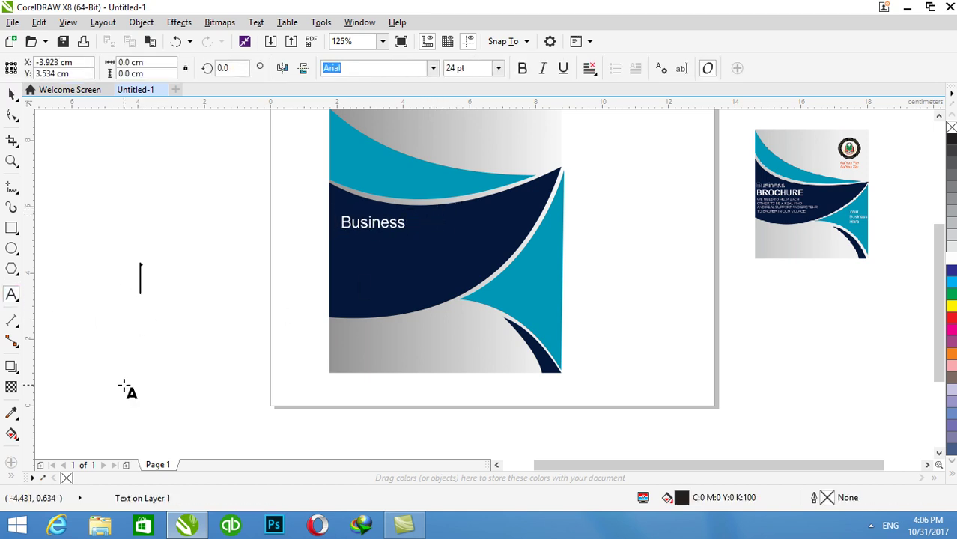
type("Brouch")
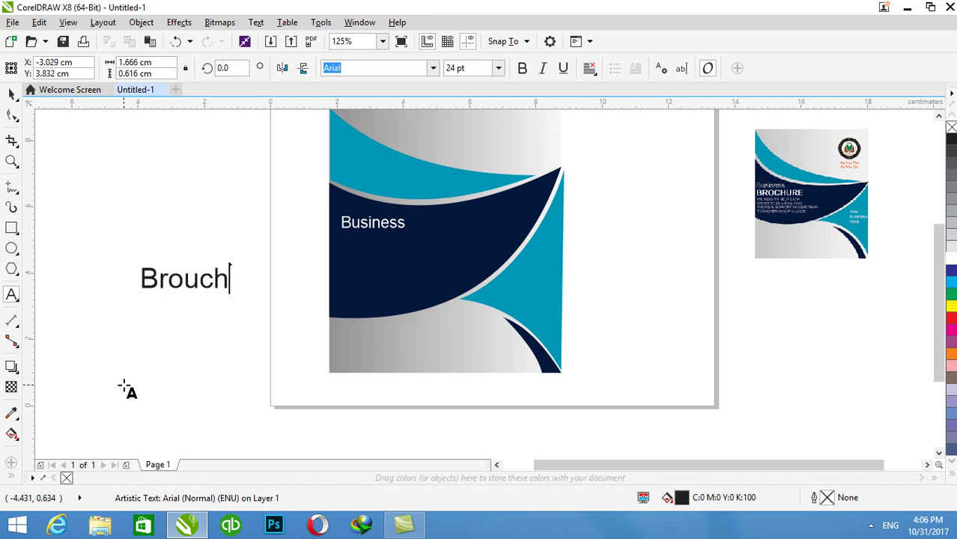
key("BackSpace")
type("hure")
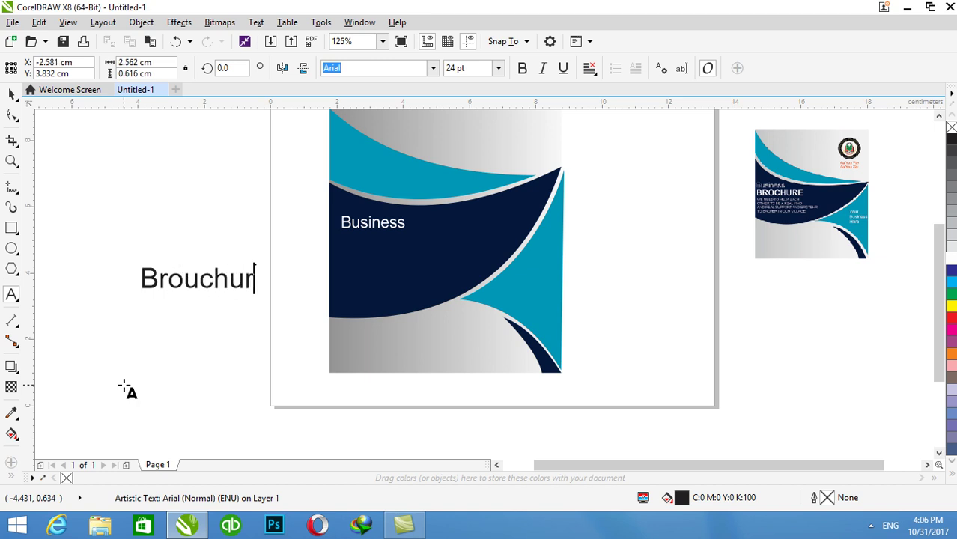
left_click(11, 95)
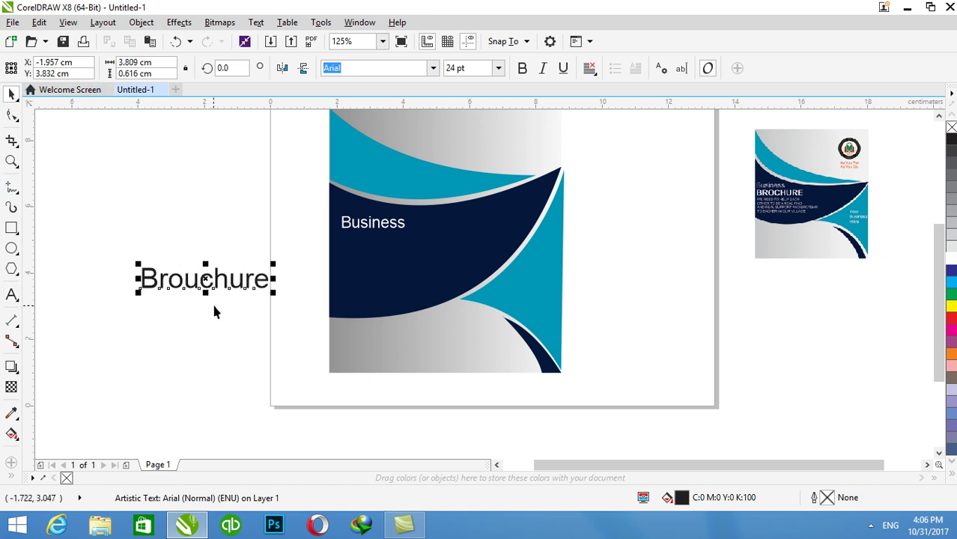
left_click_drag(223, 278, 479, 236)
Shrink the "Business" text further and move it up close to the navy shape's upper-left edge.
left_click(369, 224)
scroll(367, 227, "up", 2)
left_click_drag(447, 200, 438, 212)
left_click_drag(367, 226, 397, 172)
Position the "Brouchure" text directly beneath "Business", left-aligned with it, and scale it down to about 15.2 pt.
left_click(376, 271)
left_click(378, 269)
left_click(383, 264)
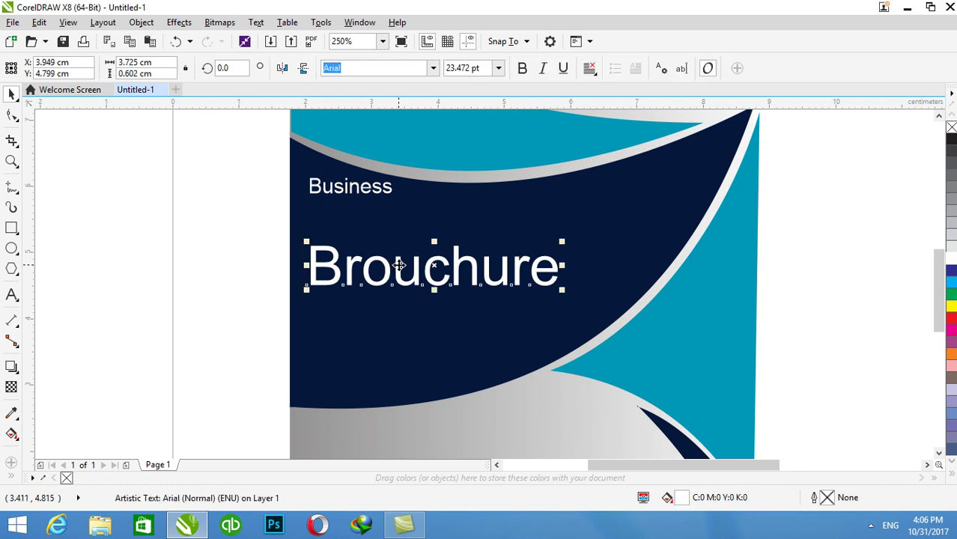
left_click_drag(399, 261, 399, 227)
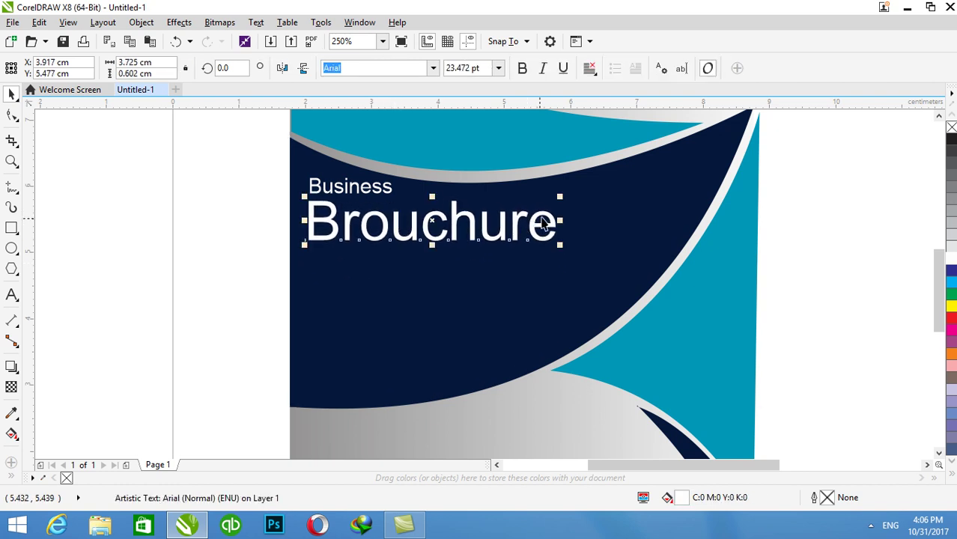
left_click_drag(560, 197, 534, 209)
left_click_drag(389, 222, 386, 232)
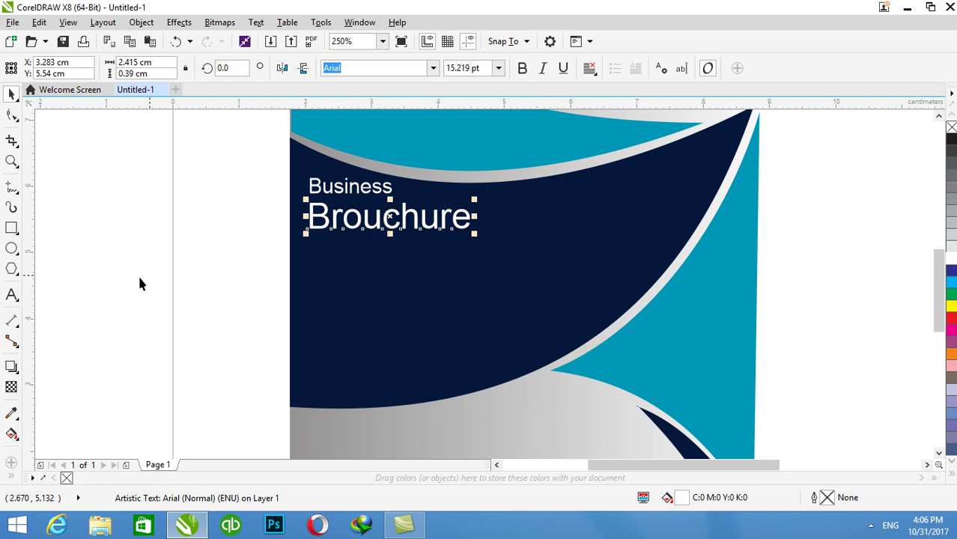
left_click(38, 366)
Start a new artistic text line beneath "Brouchure" with the font size set to 6 pt.
left_click(11, 295)
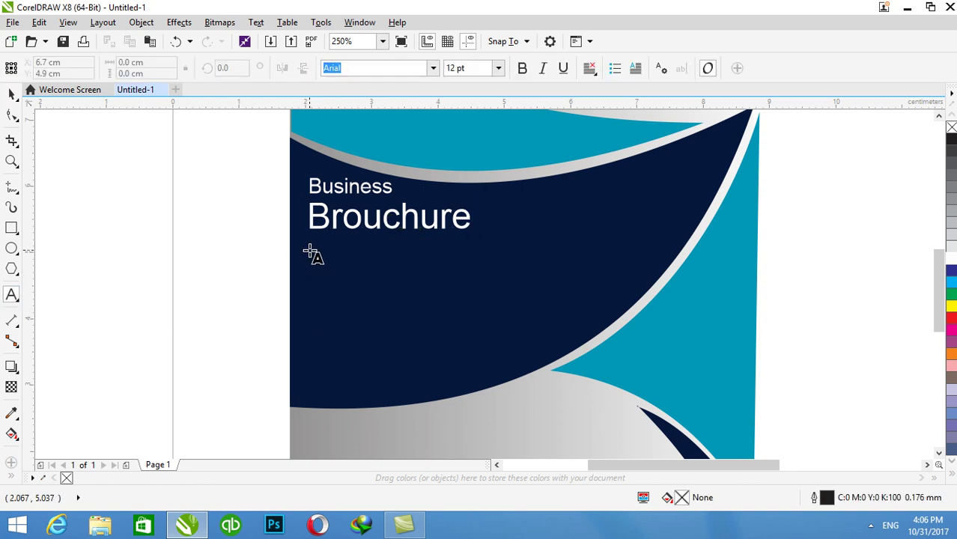
left_click(311, 252)
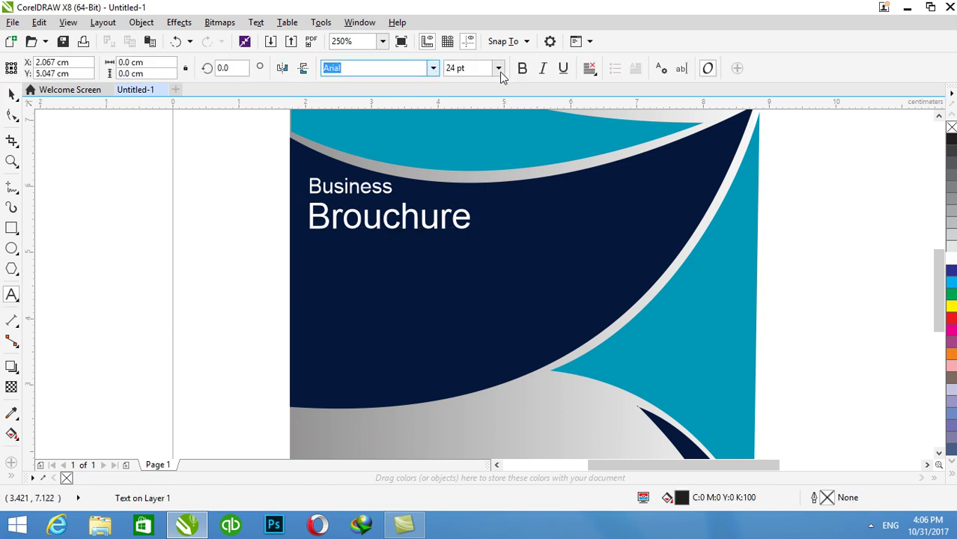
left_click(497, 68)
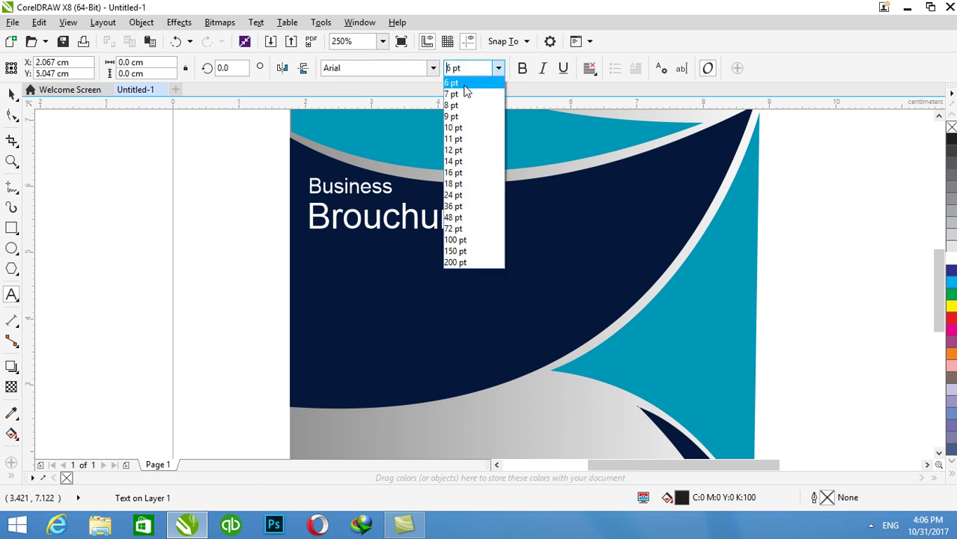
left_click(463, 84)
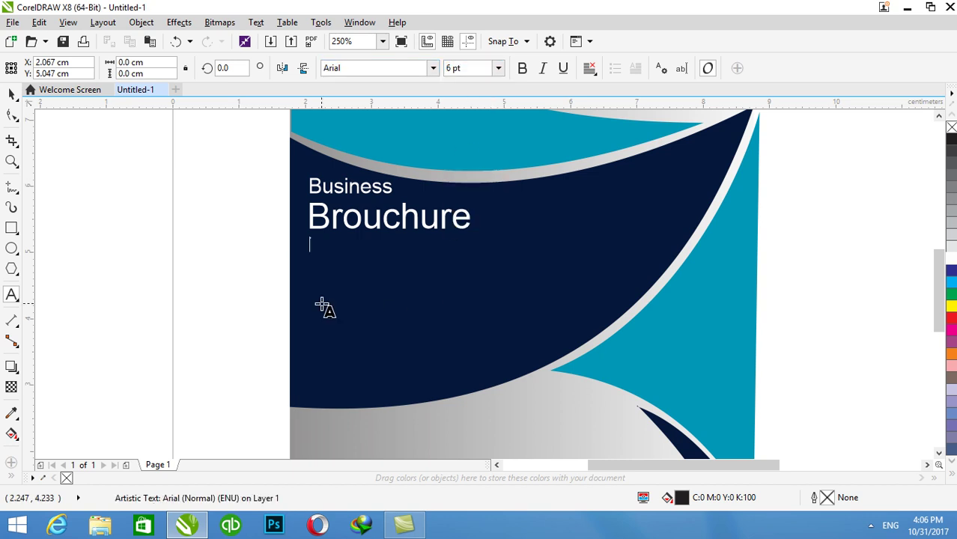
type("T")
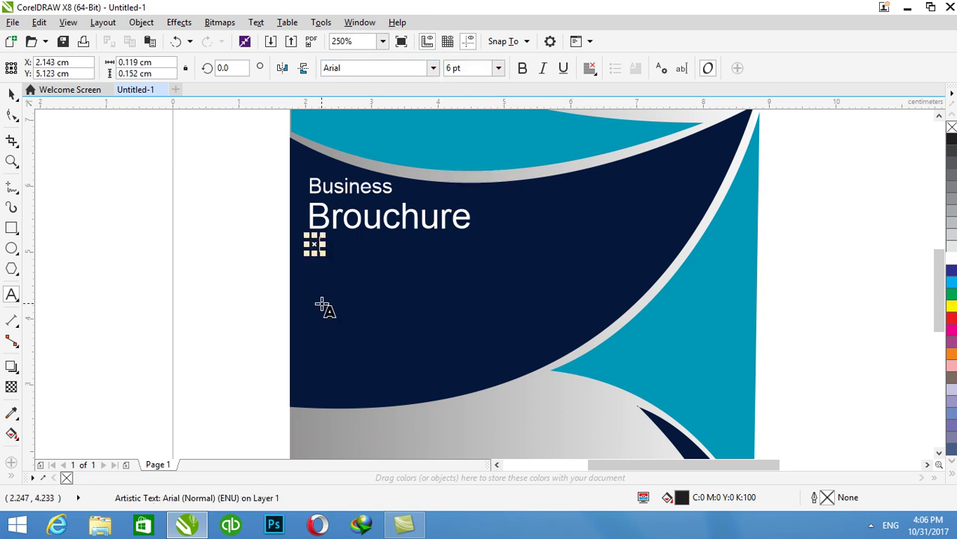
type("his")
key("BackSpace")
key("BackSpace")
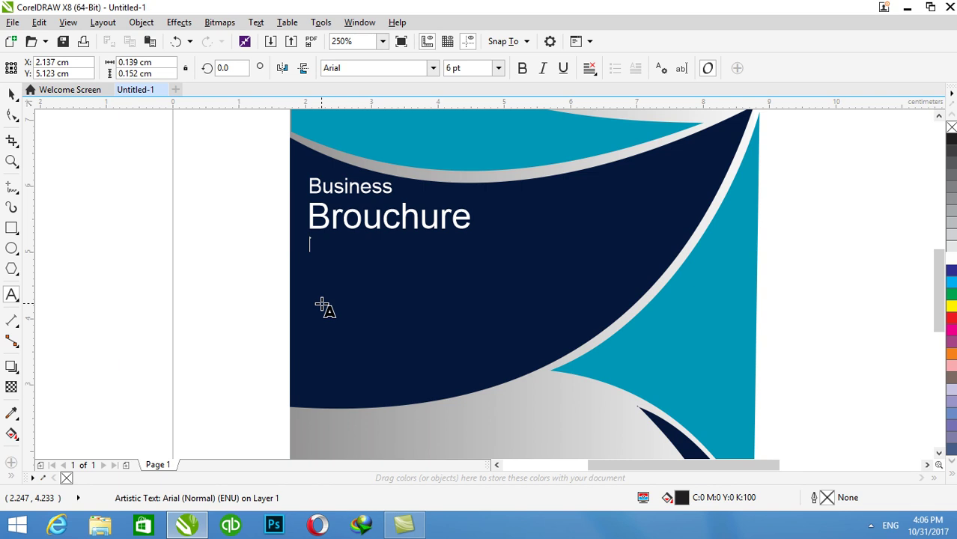
Set the text colour to white and enter the lines "Your Business Here is" and "if you want to grow you".
left_click(951, 260)
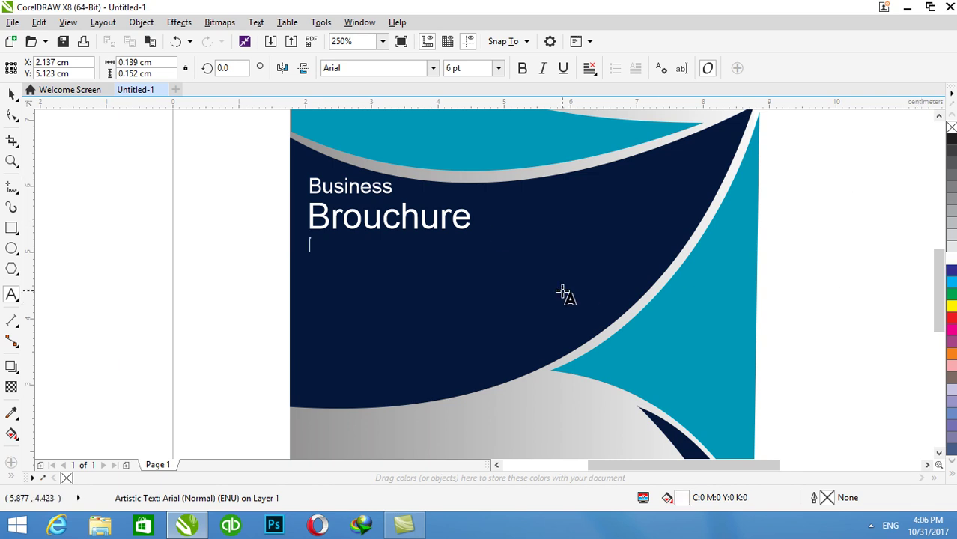
type("B")
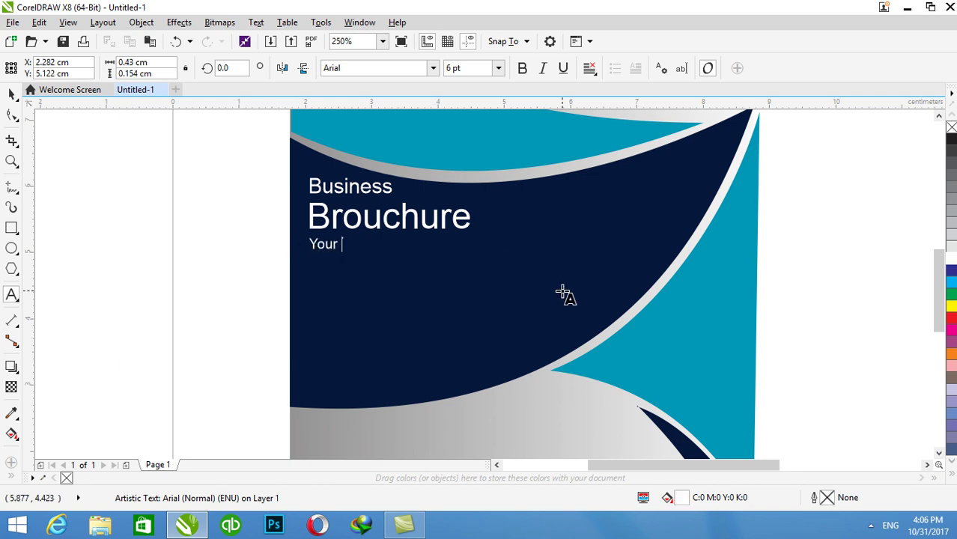
type("s")
key("BackSpace")
type("u")
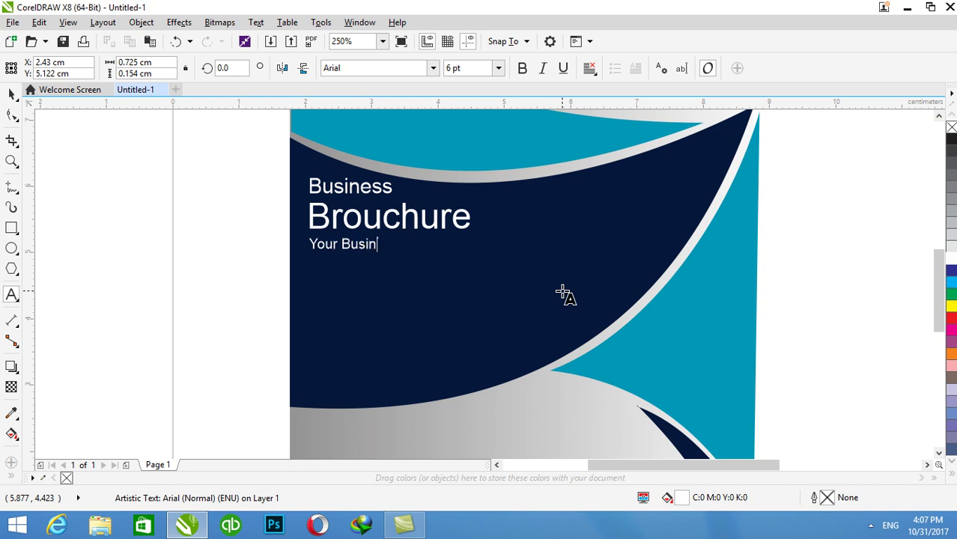
type("siness Here")
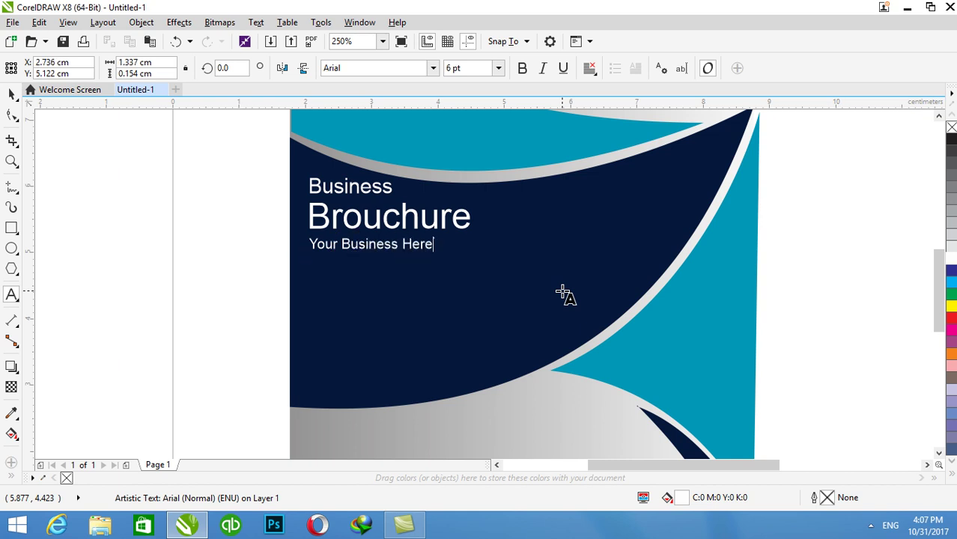
type(" is")
key("Return")
type("if you w")
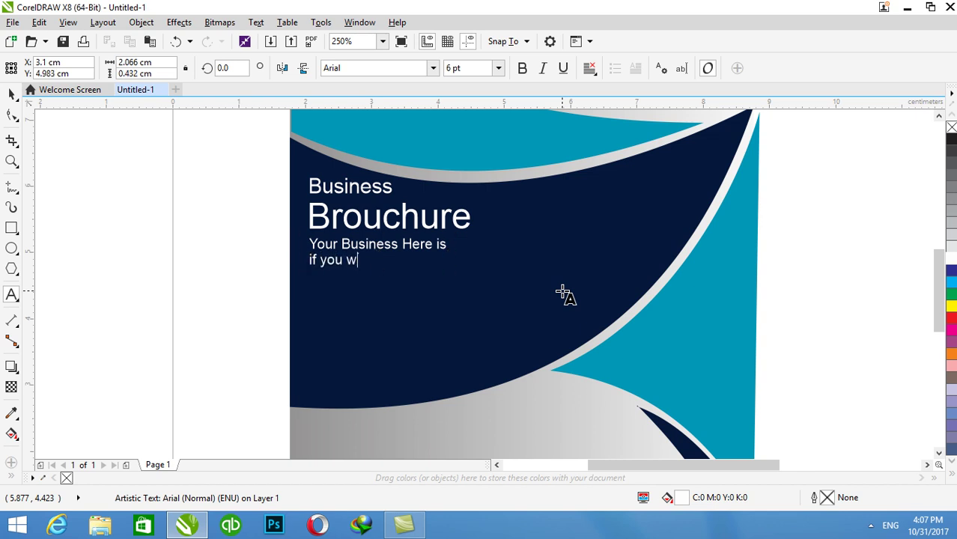
type("ant to grow you")
key("Return")
Continue the white description text with the lines "business here you can" and "and you must feel".
type("business he")
key("BackSpace")
key("BackSpace")
key("BackSpace")
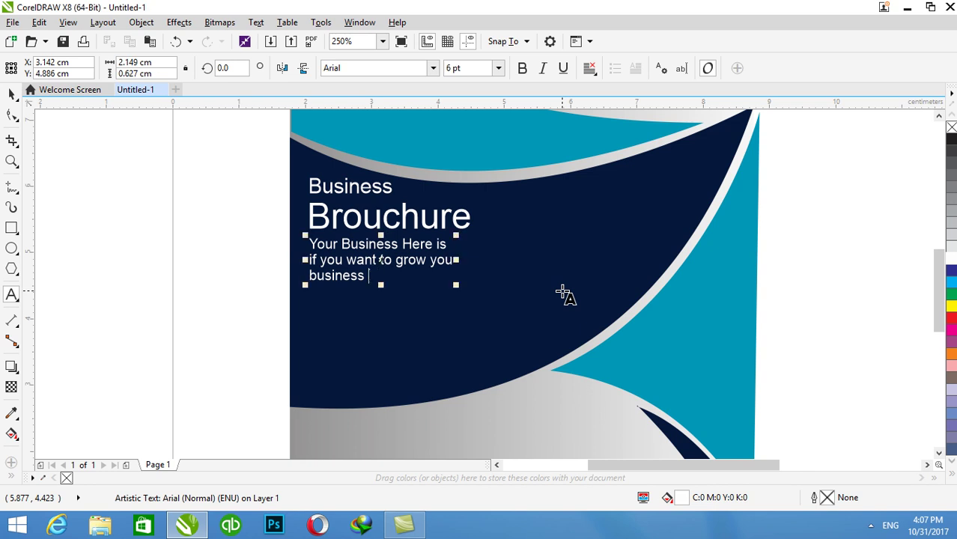
type("here you can")
key("Return")
type("and you ")
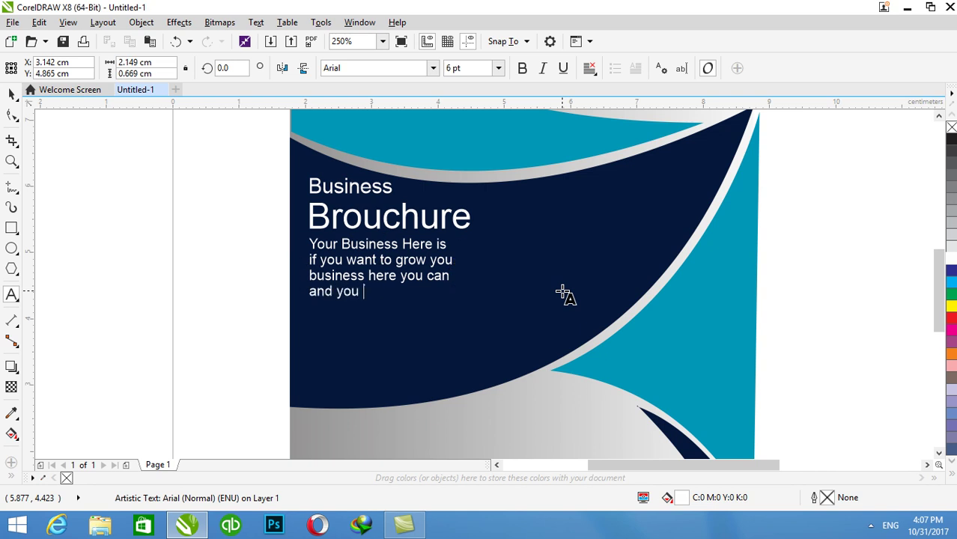
type("must fee")
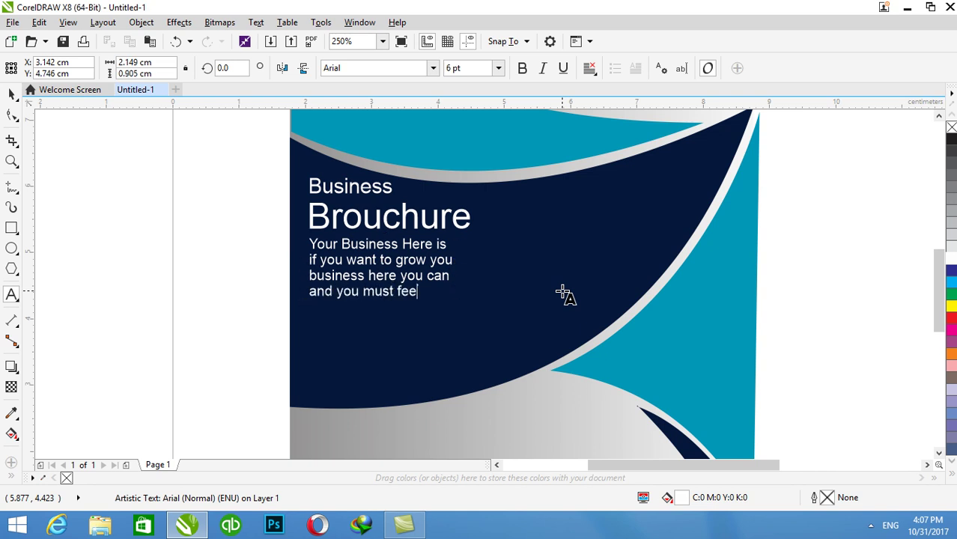
type("l")
Add the closing line "what a design tells you" to the description and finish the text.
key("Return")
type("hat a des")
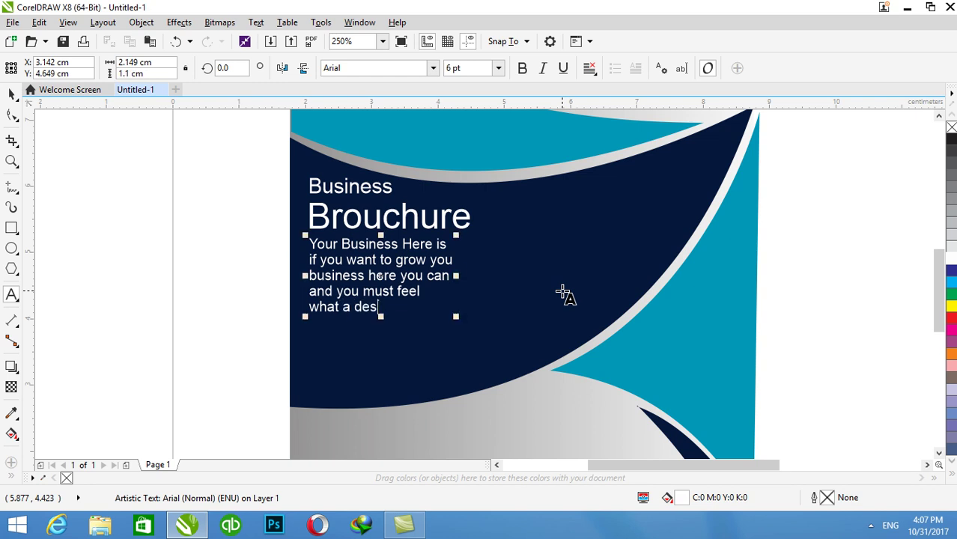
type("ign of")
key("BackSpace")
key("BackSpace")
type("tells ")
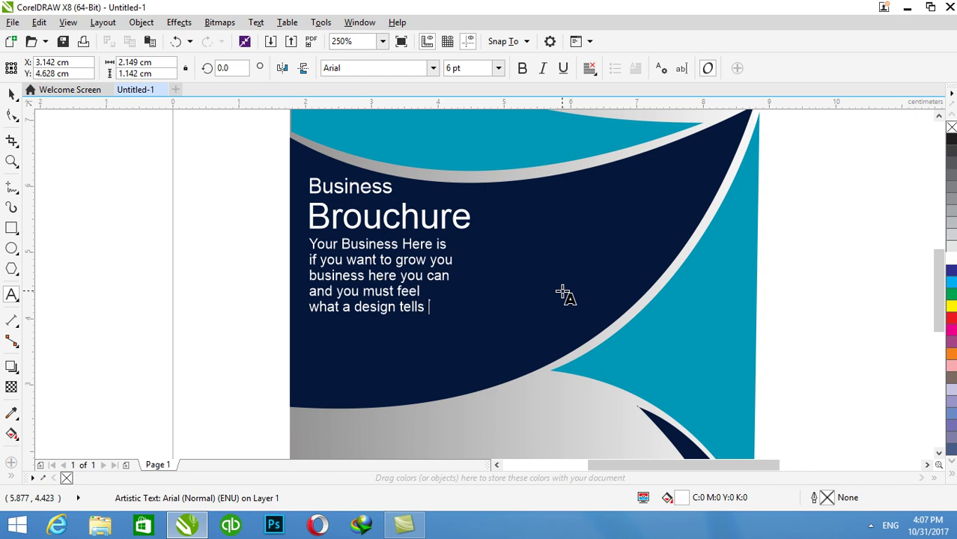
type("you")
key("Return")
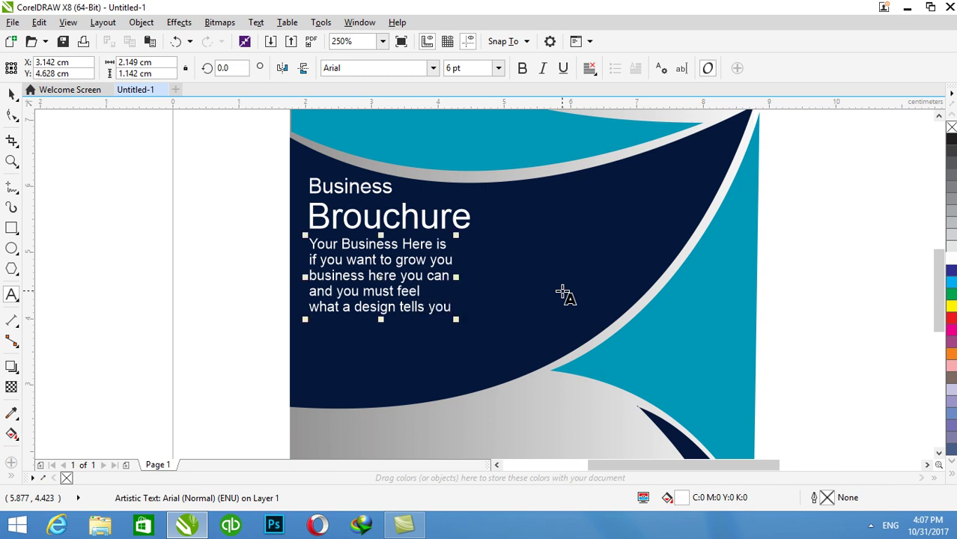
left_click(11, 94)
left_click(192, 230)
Shift the "Business", "Brouchure" and description texts together slightly down within the navy shape.
scroll(211, 229, "down", 2)
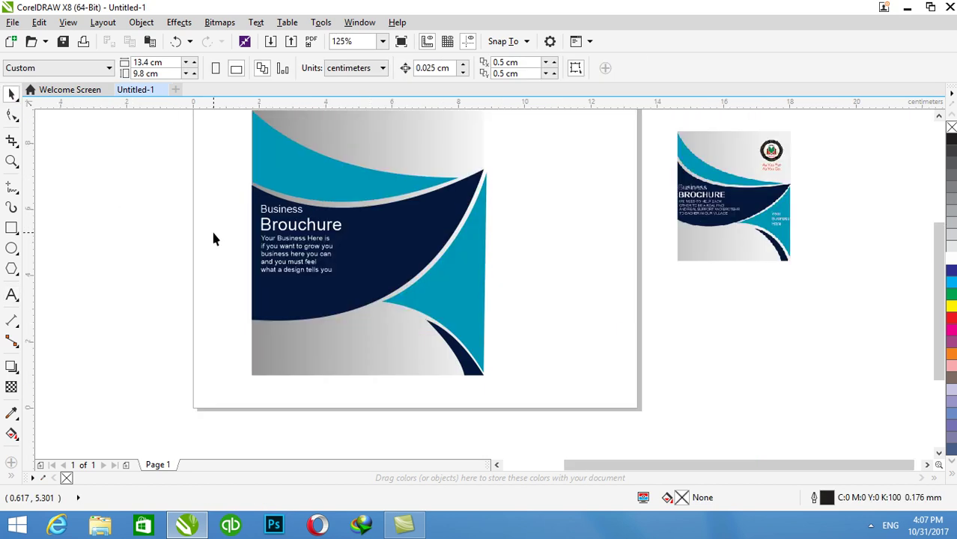
left_click(281, 249)
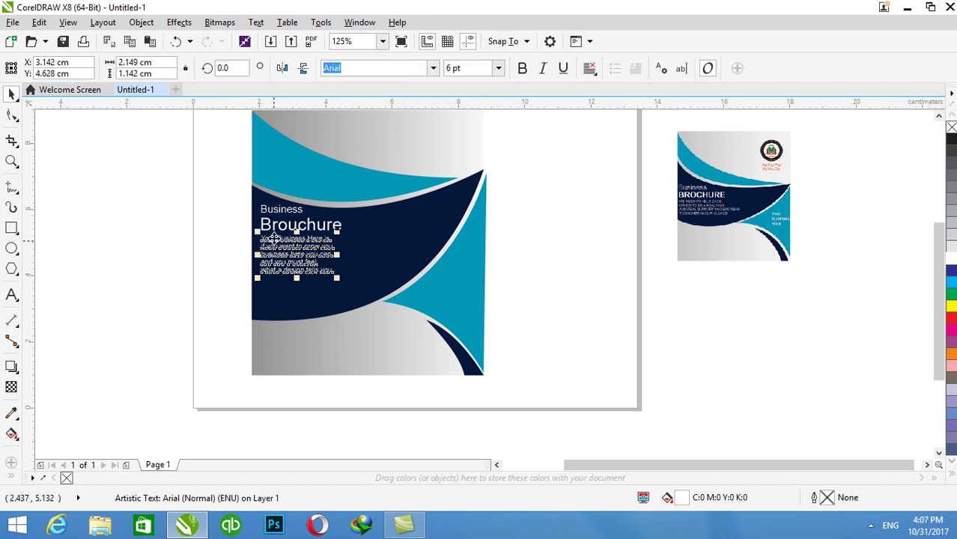
left_click(275, 222, "shift")
left_click(274, 211, "shift")
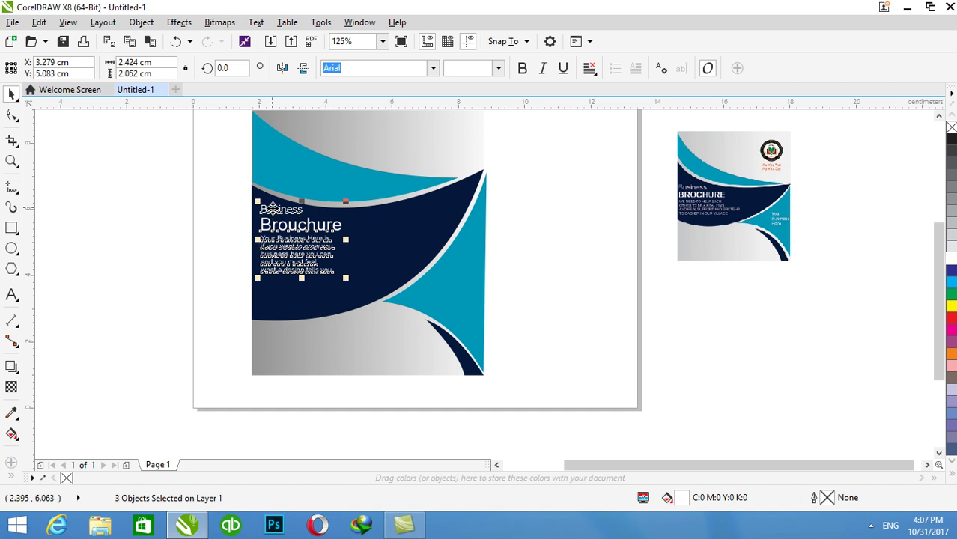
key("Down")
key("Down")
key("Down")
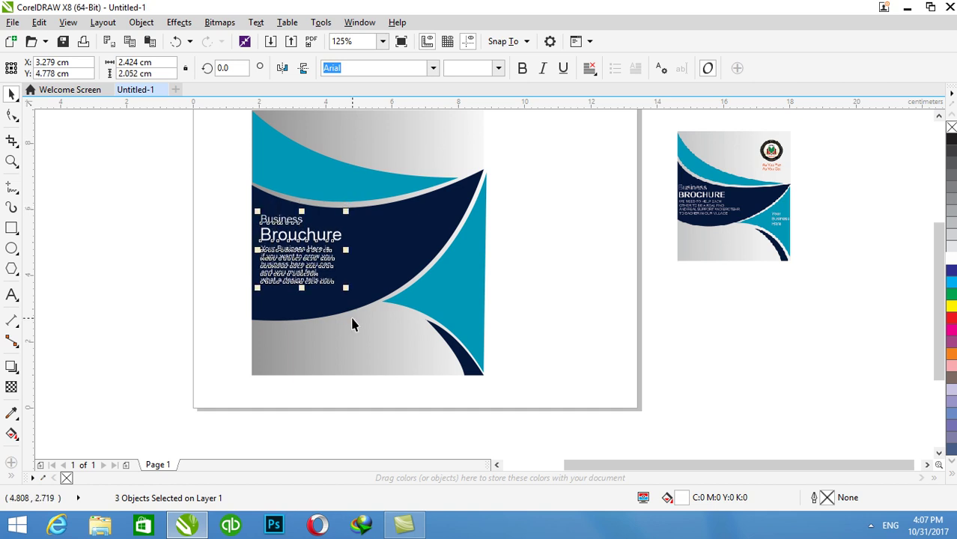
key("Up")
left_click(706, 371)
scroll(359, 225, "up", 2)
scroll(359, 225, "down", 2)
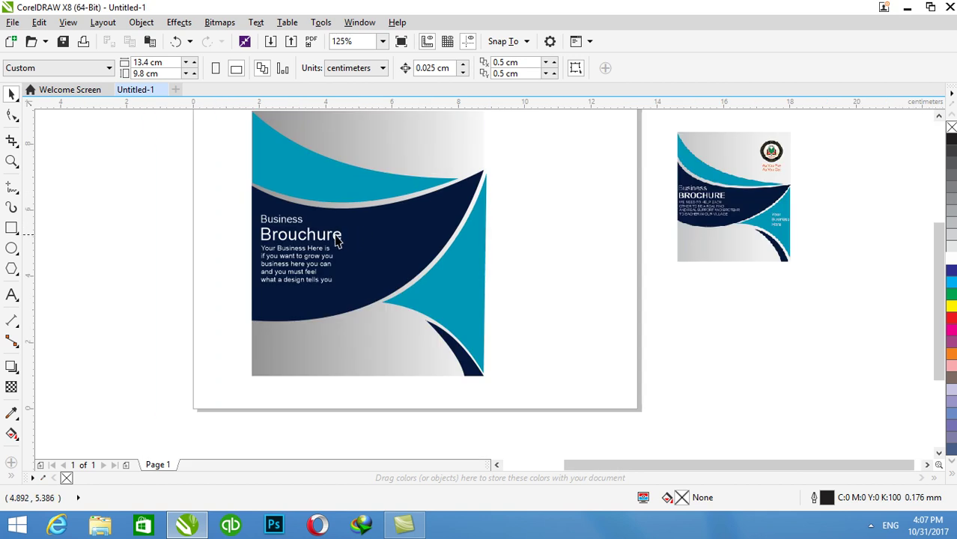
Place a copy of the "Business" text on the teal shape along the cover's right side.
left_click(278, 220)
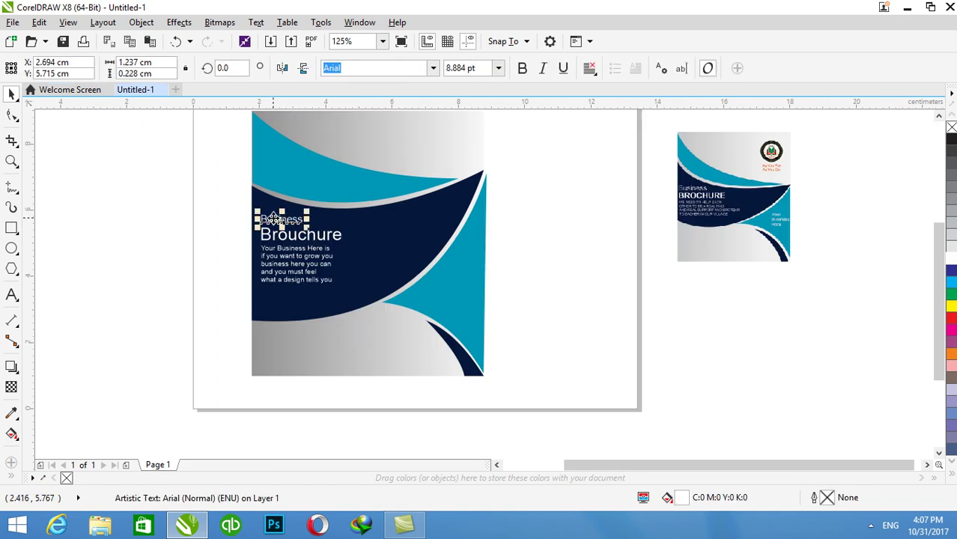
left_click_drag(274, 216, 445, 278)
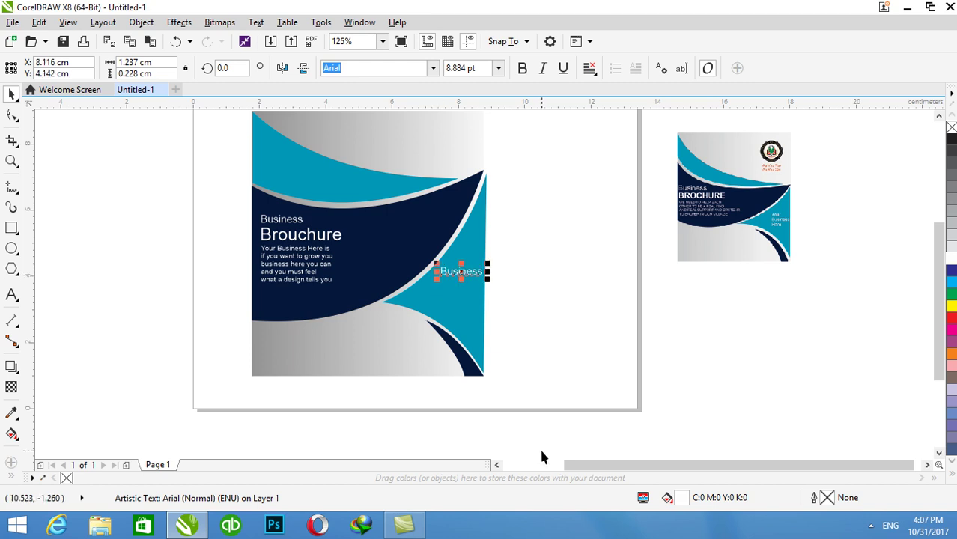
key("Down")
key("Left")
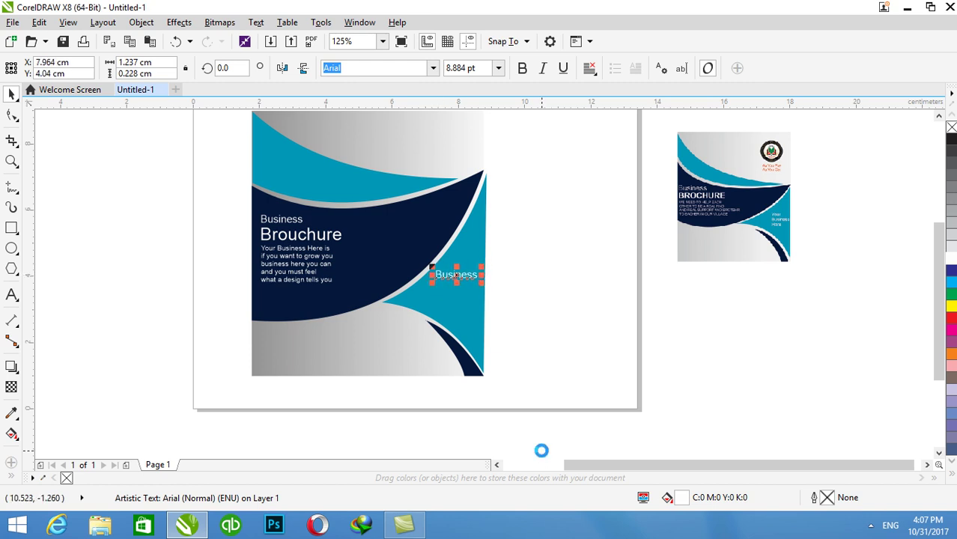
Duplicate the "Business" text on the teal shape, place it just beneath, and change its wording to "Brouchur".
key("ctrl+d")
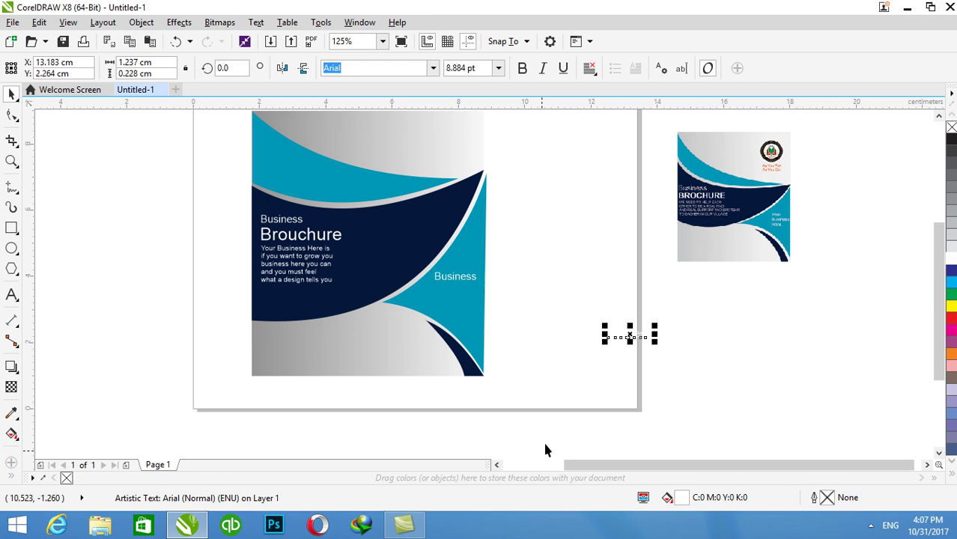
left_click_drag(622, 335, 444, 299)
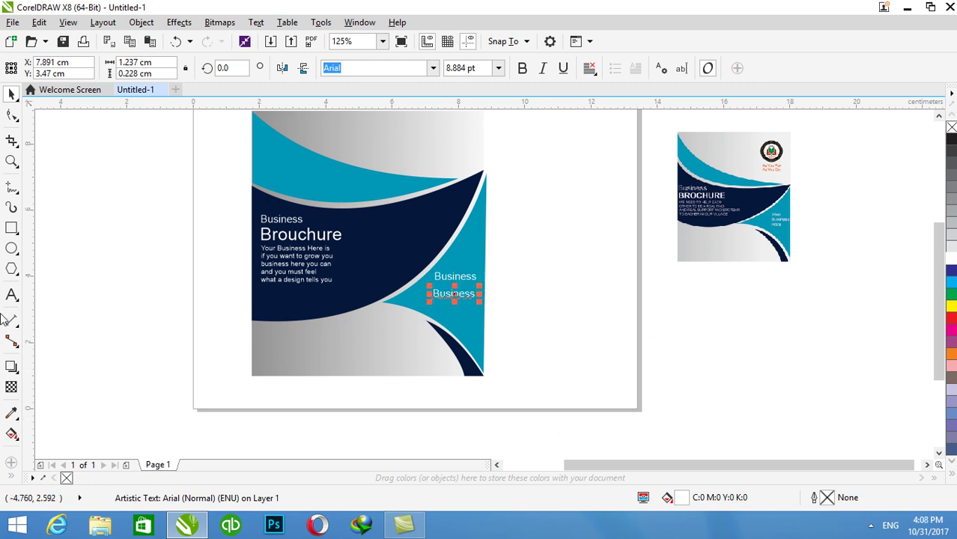
left_click(11, 294)
left_click_drag(538, 276, 451, 277)
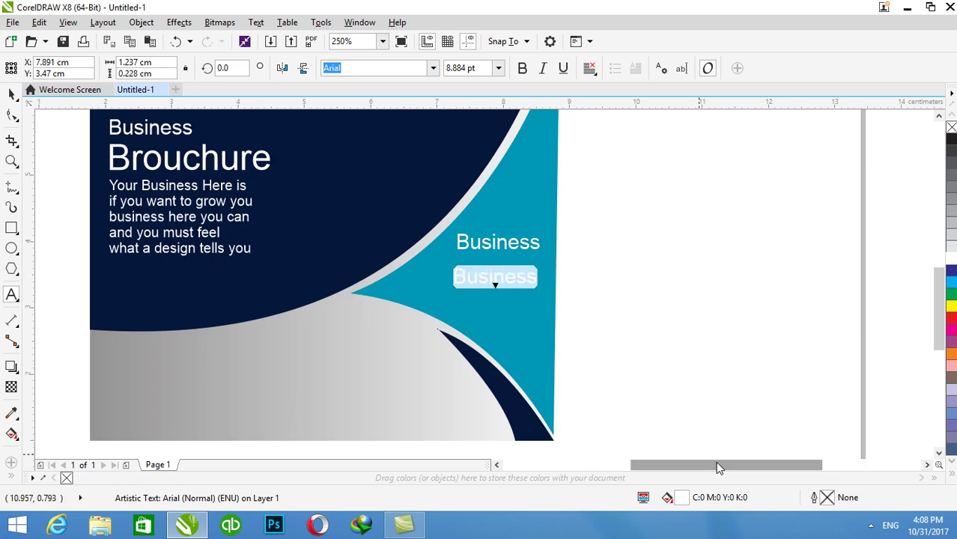
type("Brouch")
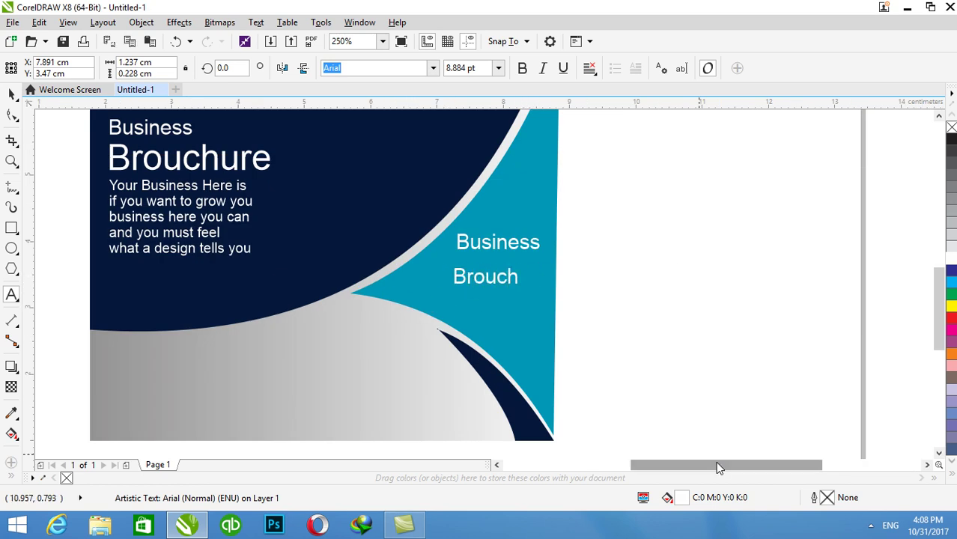
type("ur")
key("Escape")
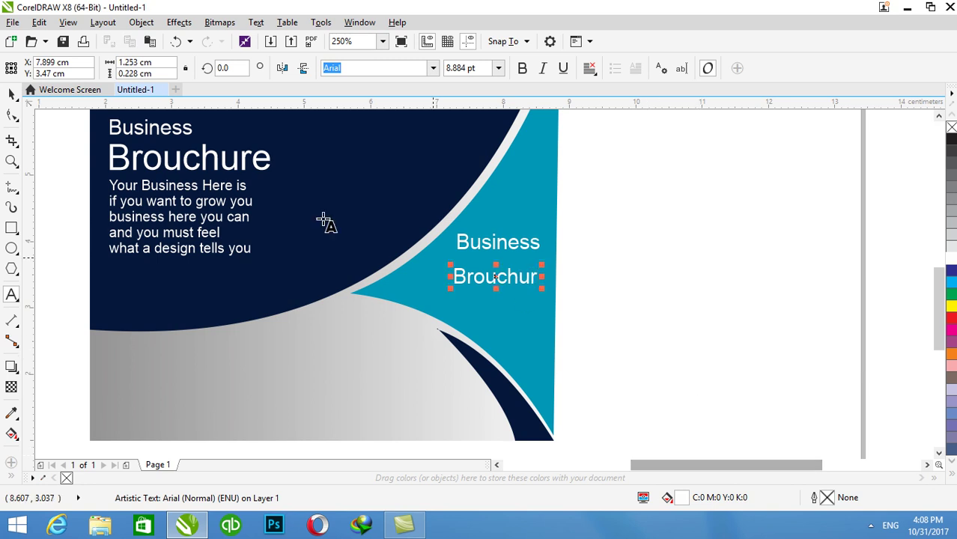
Move "Brouchur" closer beneath the teal shape's "Business" text and place a duplicate of it directly below.
left_click(12, 95)
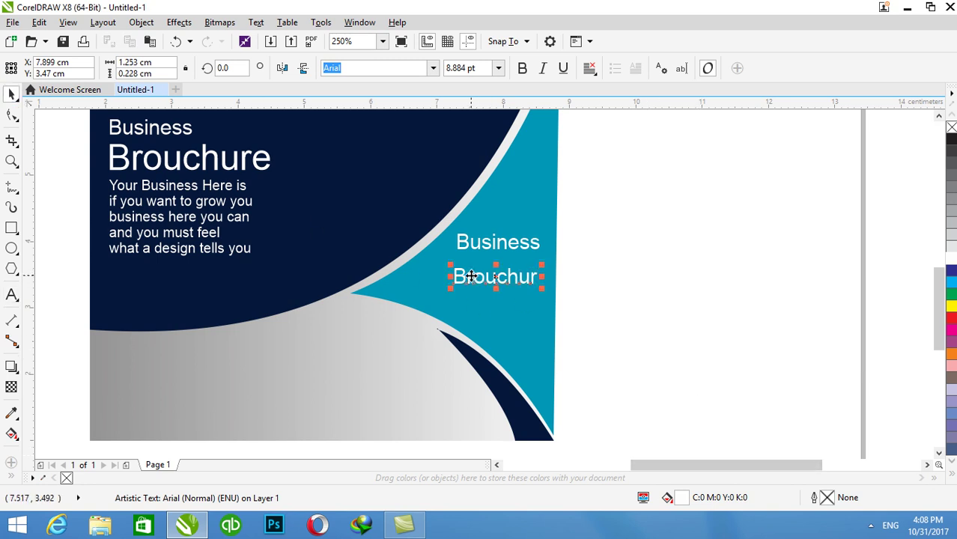
left_click_drag(465, 277, 468, 271)
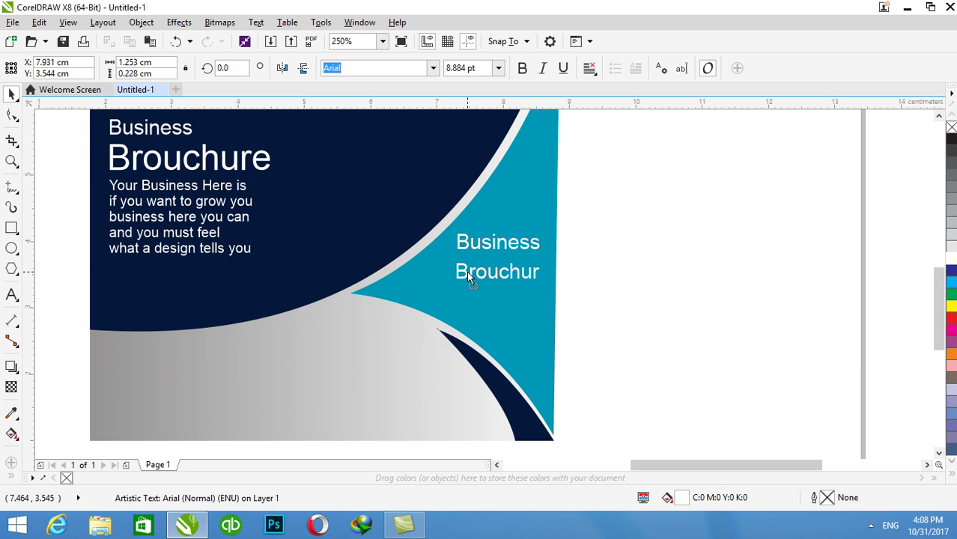
key("ctrl+d")
left_click_drag(504, 244, 485, 299)
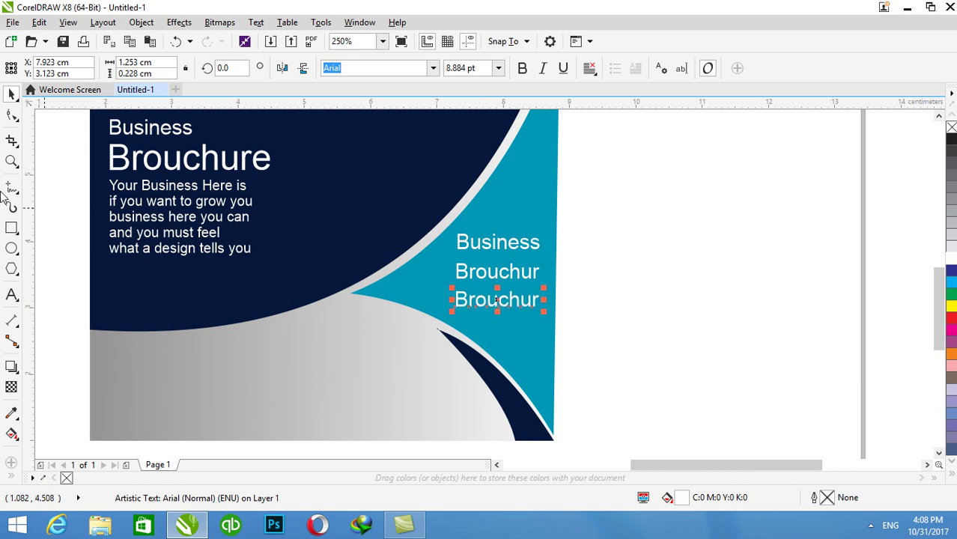
Replace the duplicated "Brouchur" wording with "For your" and "company" on two lines.
left_click(12, 295)
key("BackSpace")
key("BackSpace")
key("BackSpace")
key("BackSpace")
key("BackSpace")
key("BackSpace")
key("BackSpace")
key("BackSpace")
left_click(539, 318)
type("company")
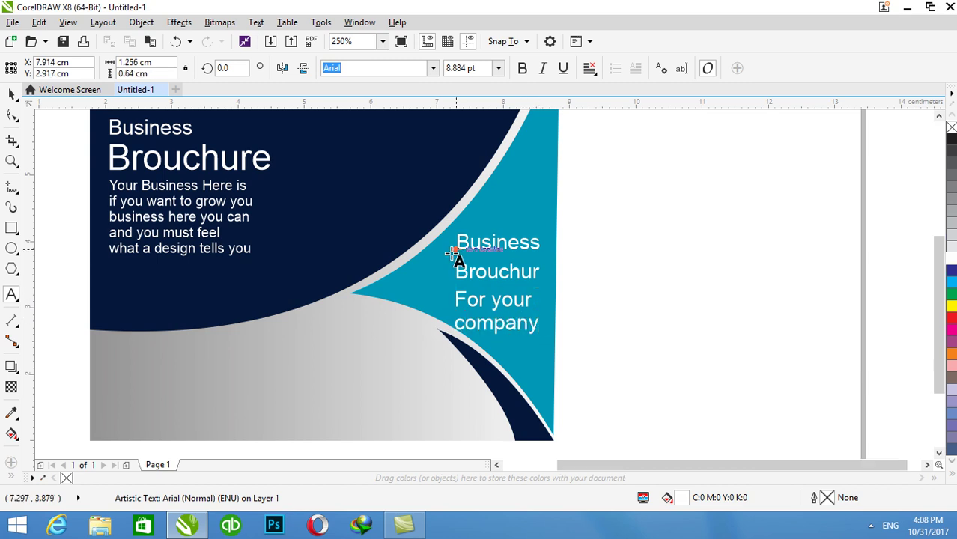
Nudge the "For your company" text slightly up towards "Brouchur".
scroll(455, 255, "down", 2)
left_click(11, 96)
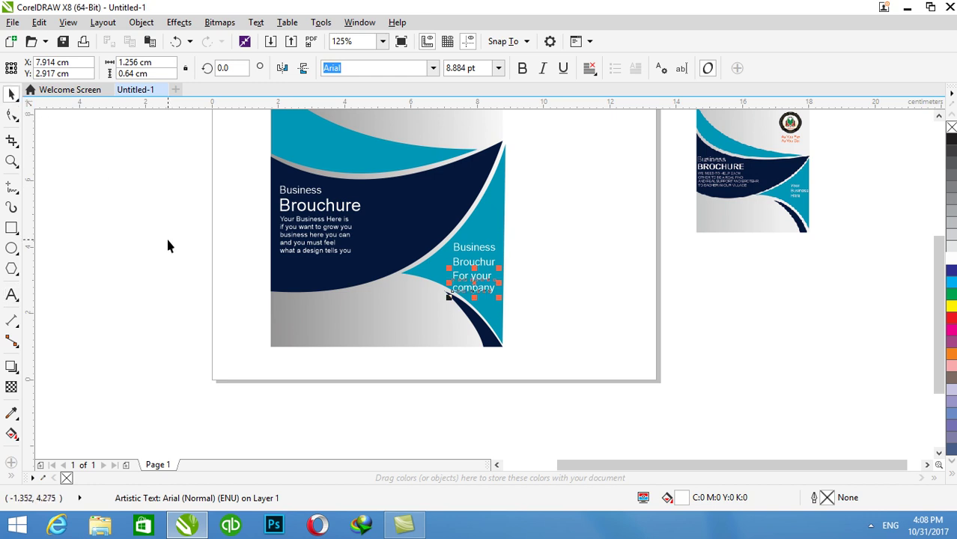
key("ctrl+Up")
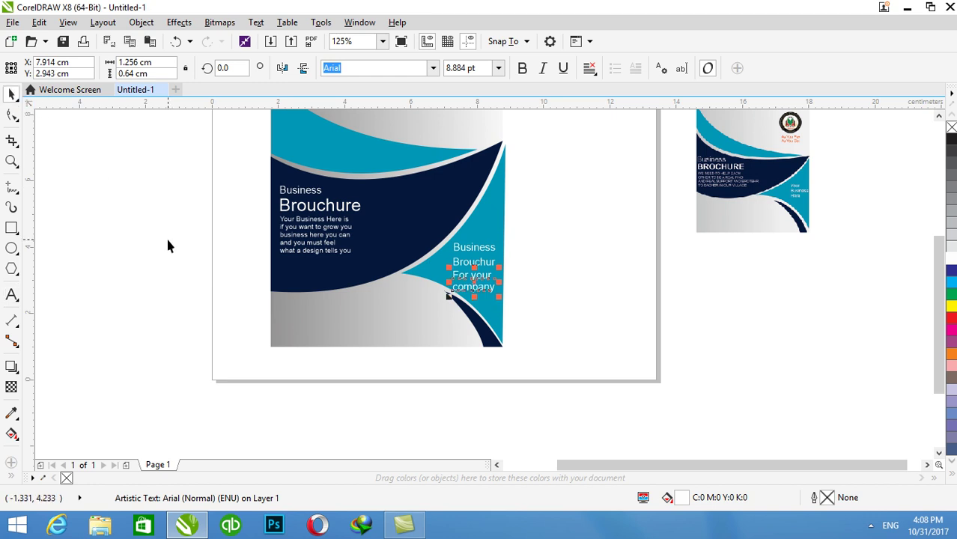
left_click(692, 379)
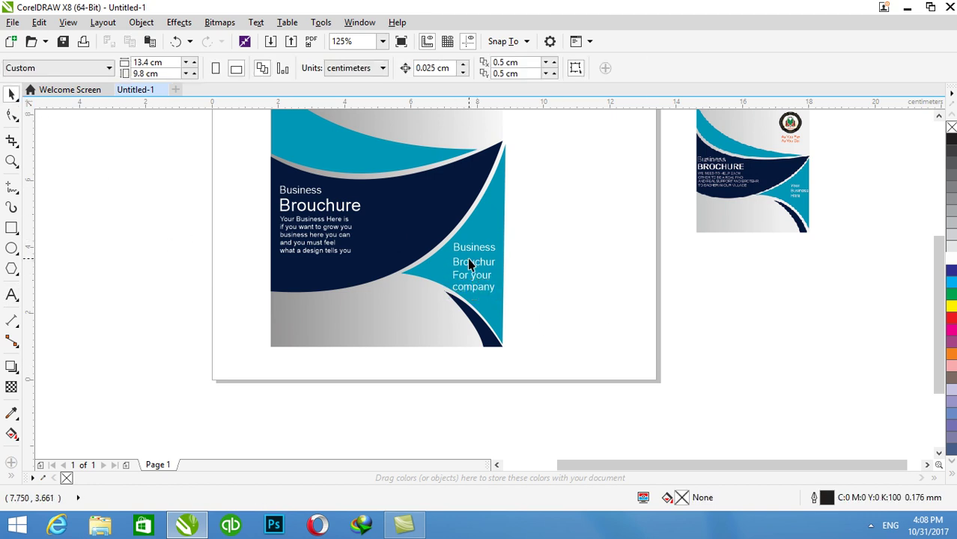
Move the teal shape's "Business", "Brouchur" and "For your company" texts together slightly upward.
left_click(471, 247)
left_click(468, 265, "shift")
left_click(468, 284, "shift")
key("ctrl+Up")
key("ctrl+Up")
key("ctrl+Up")
key("ctrl+Up")
key("ctrl+Up")
key("ctrl+Up")
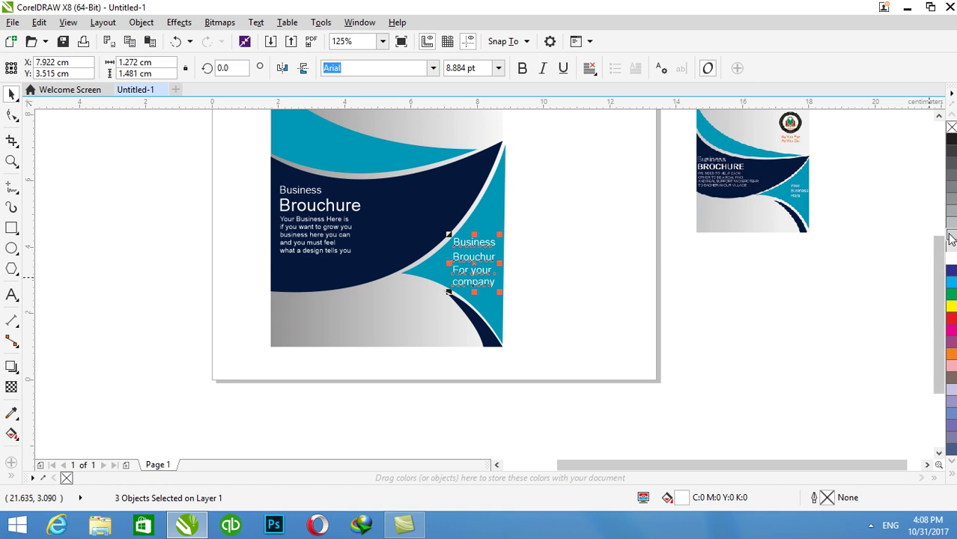
Fill the three texts on the teal shape with 90% black.
left_click(952, 139)
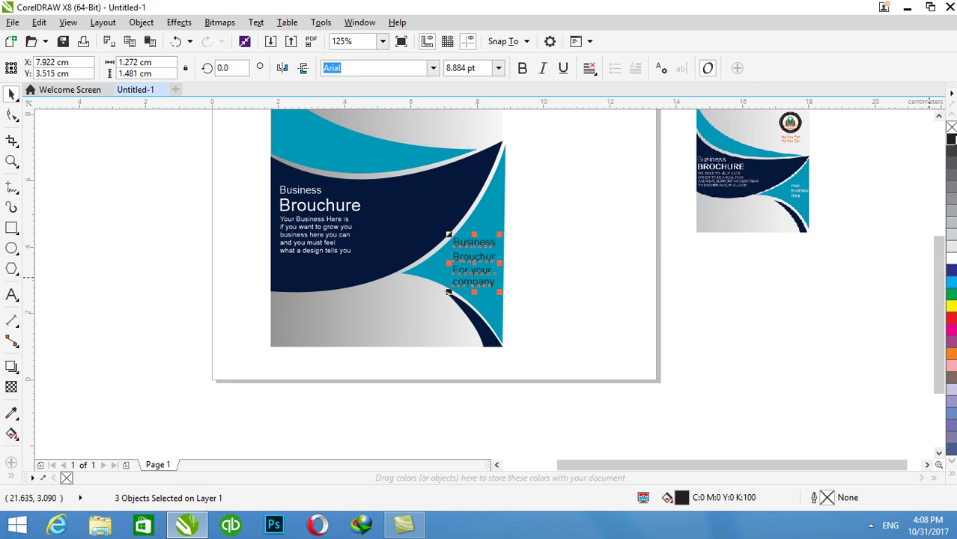
left_click(953, 153)
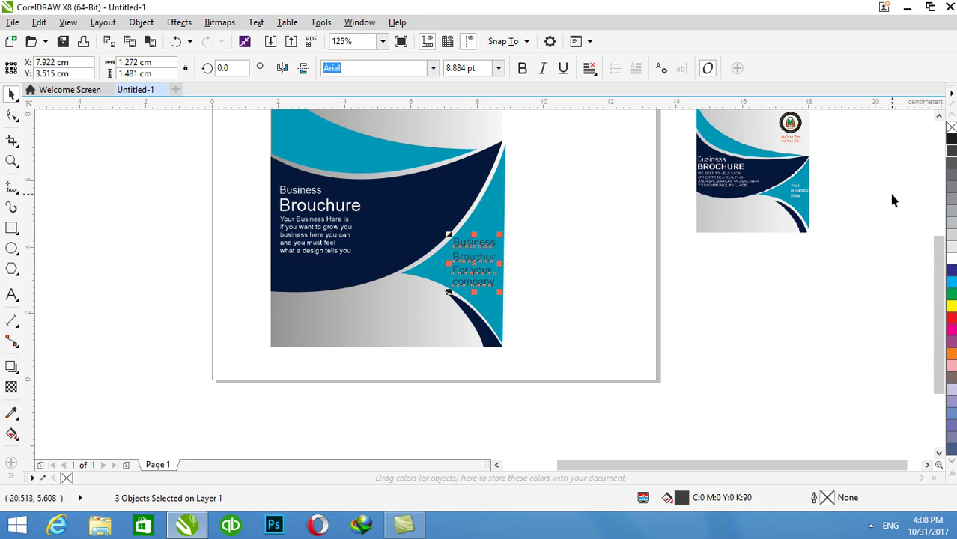
key("Escape")
scroll(430, 346, "down", 2)
scroll(430, 321, "up", 2)
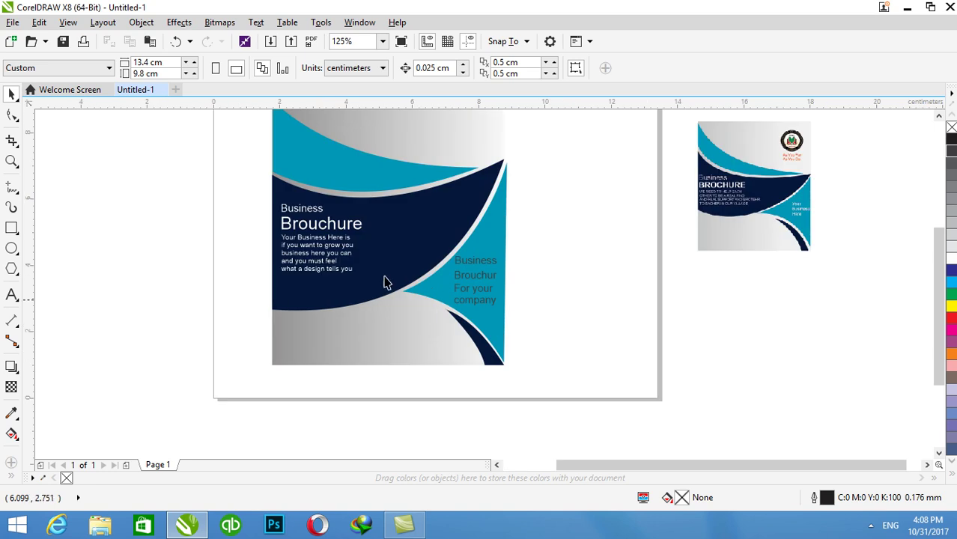
scroll(348, 235, "down", 2)
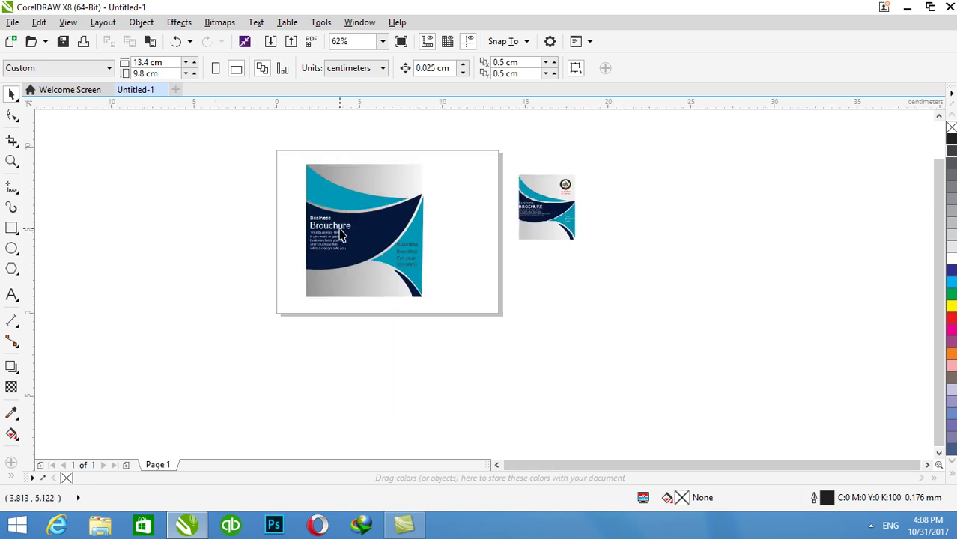
Import TOLO SHAKIBAN LOGO FINAL.jpg and place it about 1.5 cm wide on the gradient near the cover's upper-right corner.
right_click(75, 228)
left_click(83, 282)
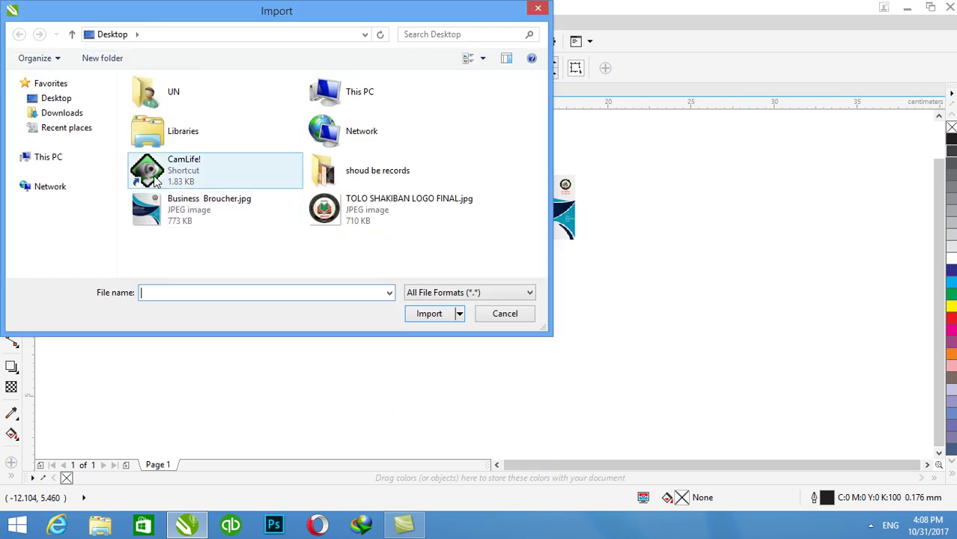
left_click(382, 213)
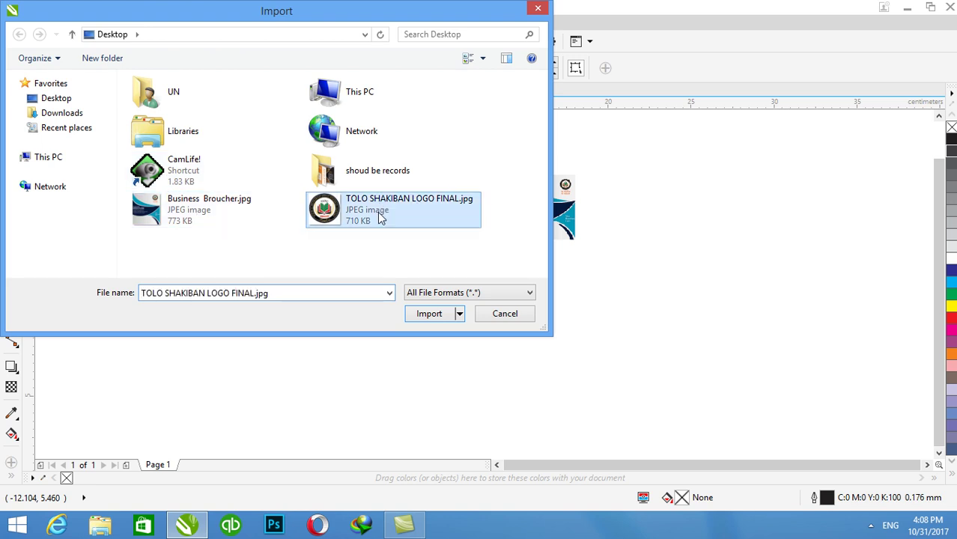
left_click(431, 316)
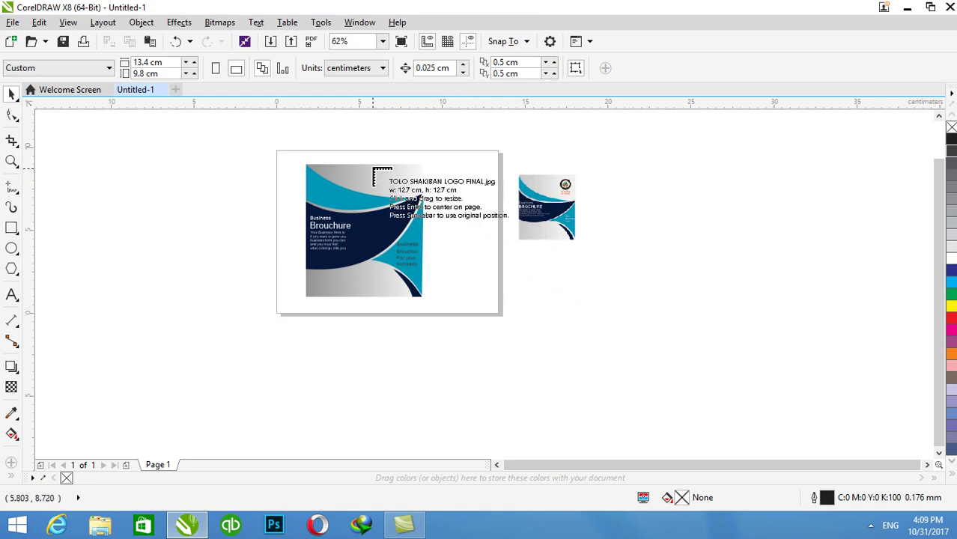
left_click_drag(373, 164, 409, 199)
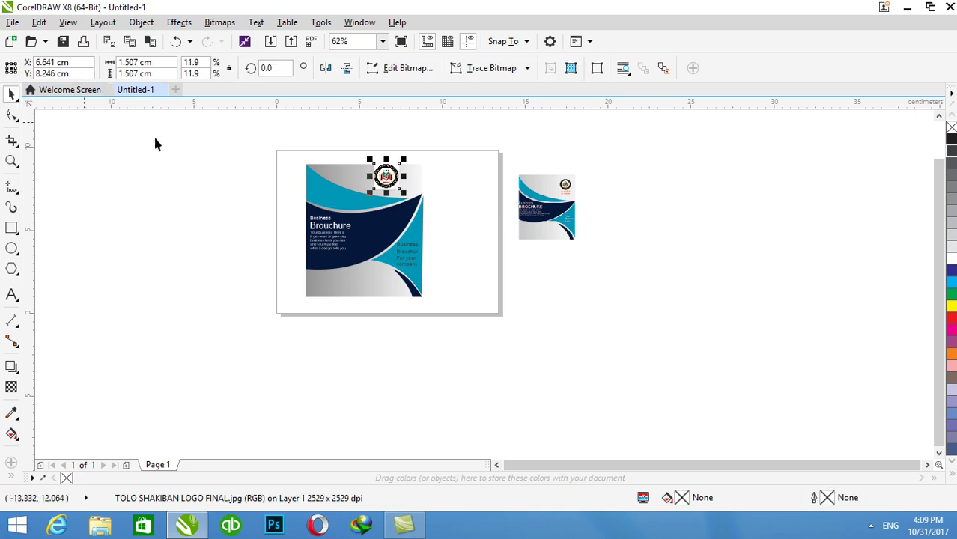
Delete the imported logo from the cover's gradient area.
left_click_drag(385, 164, 399, 169)
left_click(710, 345)
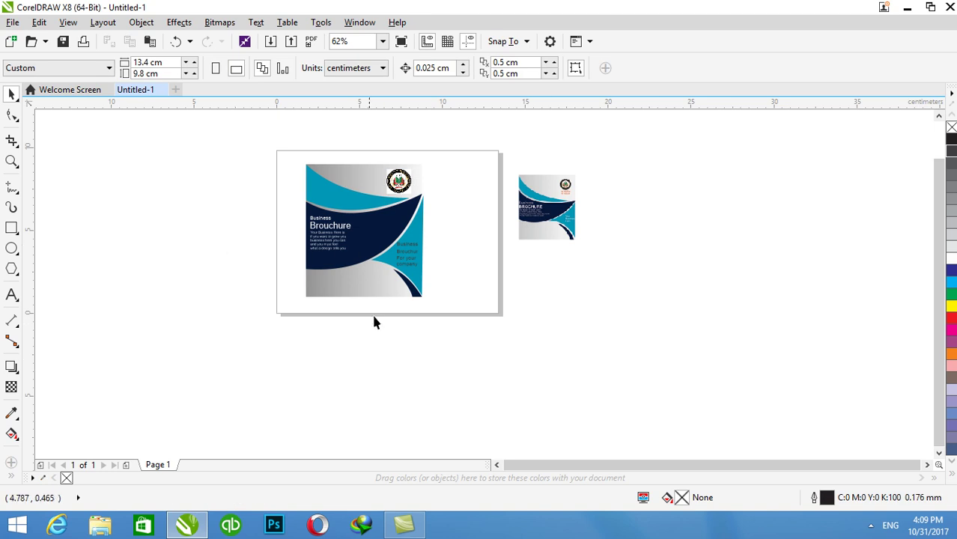
left_click(401, 183)
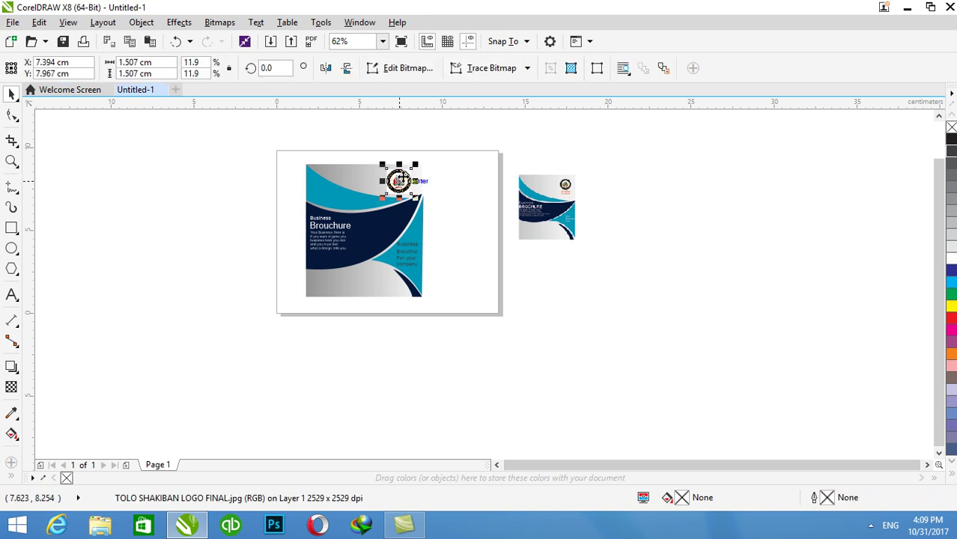
key("Delete")
Start importing an image and browse to the Design photos folder in All Tra, Photoshop tra on drive F.
scroll(367, 193, "up", 2)
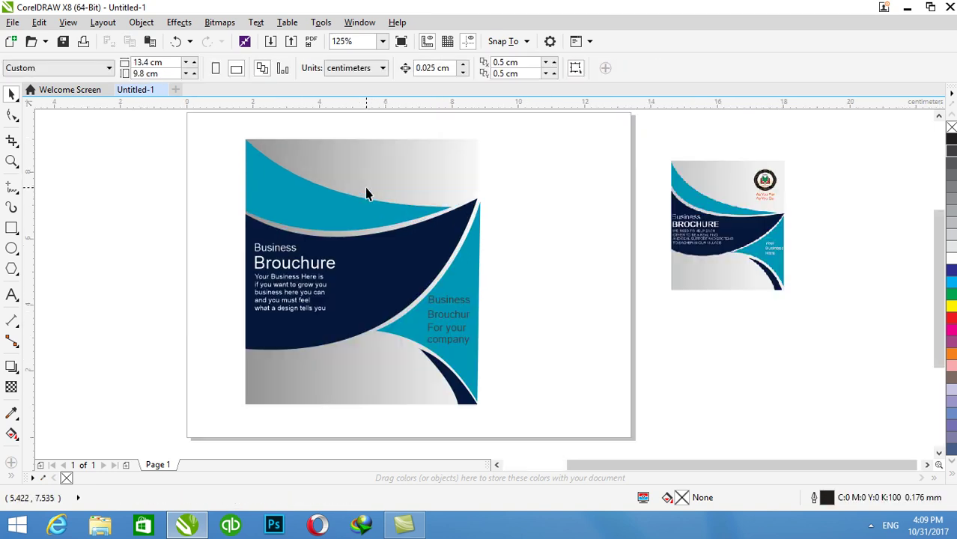
right_click(537, 202)
left_click(568, 265)
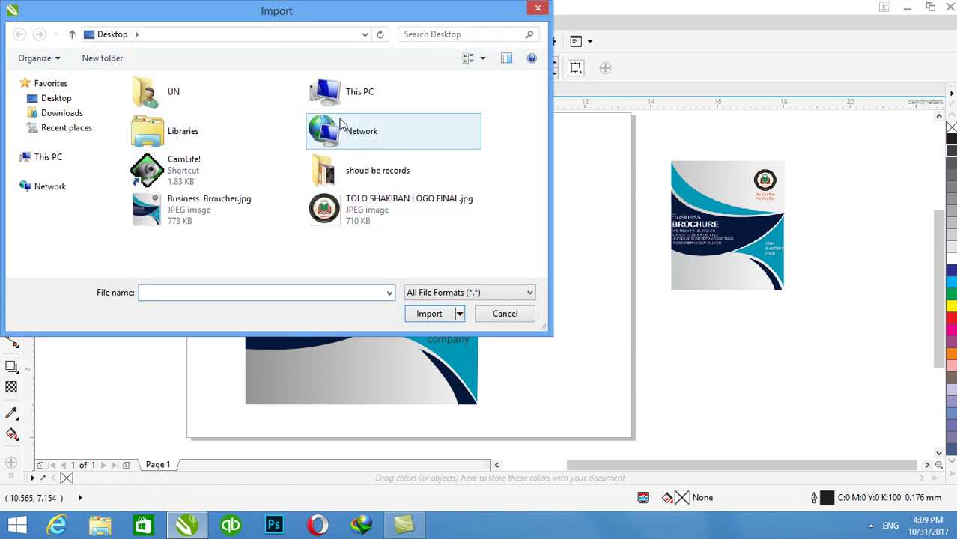
double_click(337, 94)
scroll(457, 202, "down", 2)
double_click(374, 222)
double_click(158, 143)
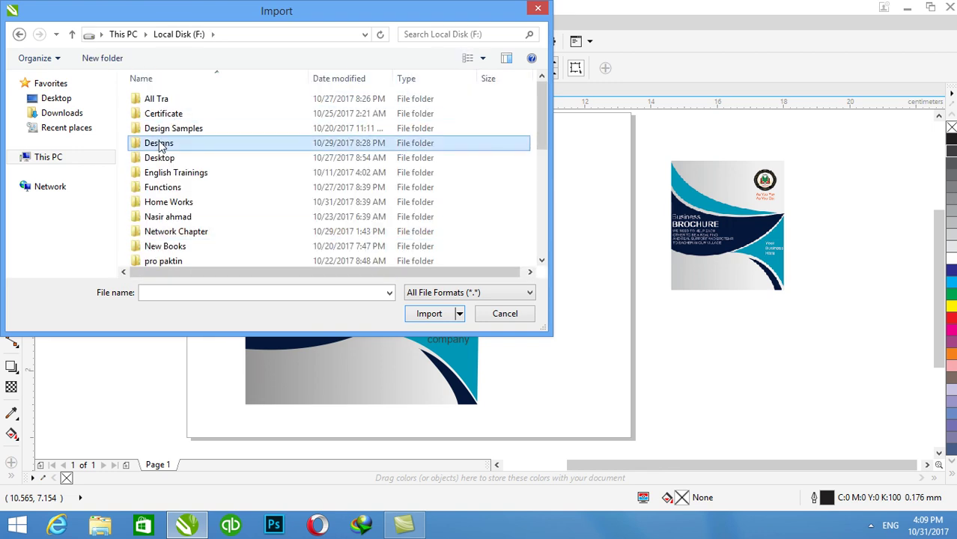
scroll(397, 105, "down", 1)
scroll(397, 105, "up", 1)
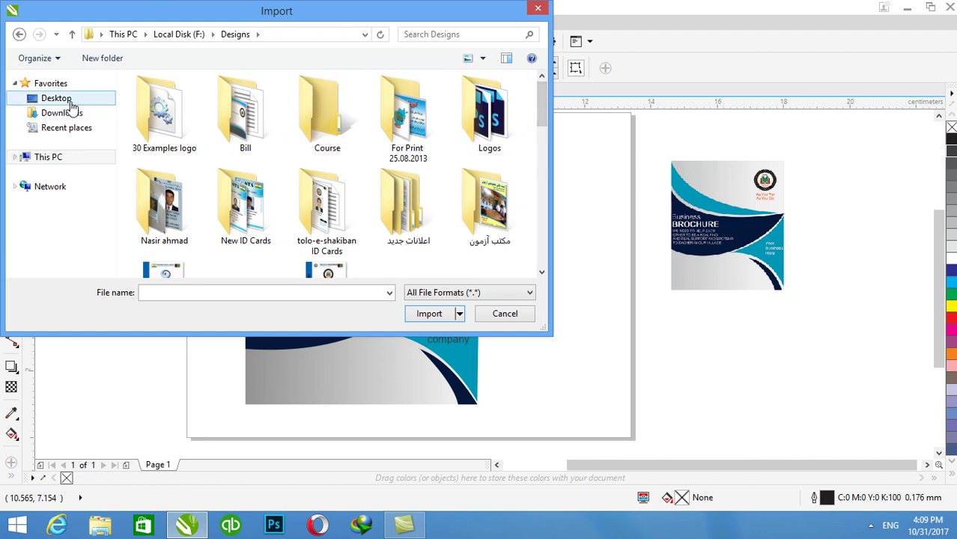
left_click(19, 33)
double_click(165, 98)
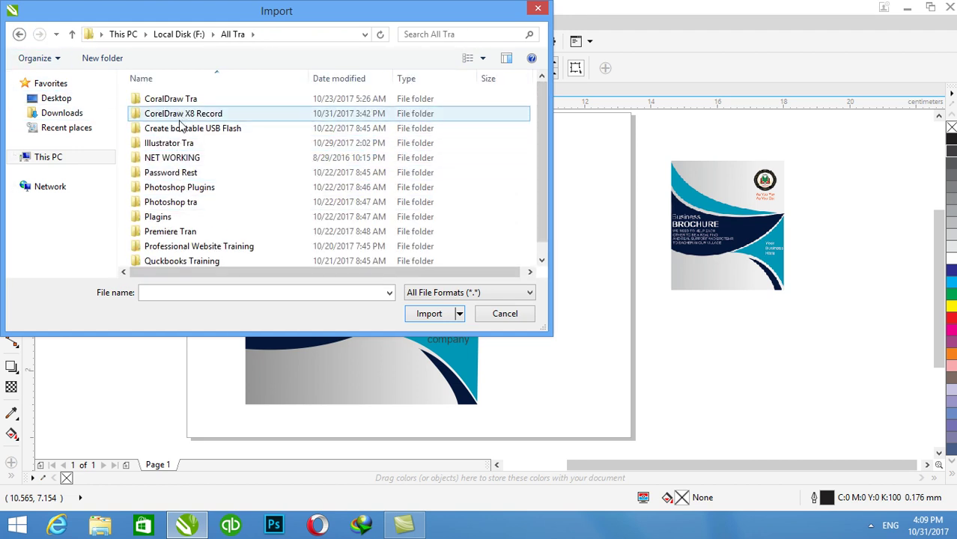
double_click(172, 202)
double_click(162, 110)
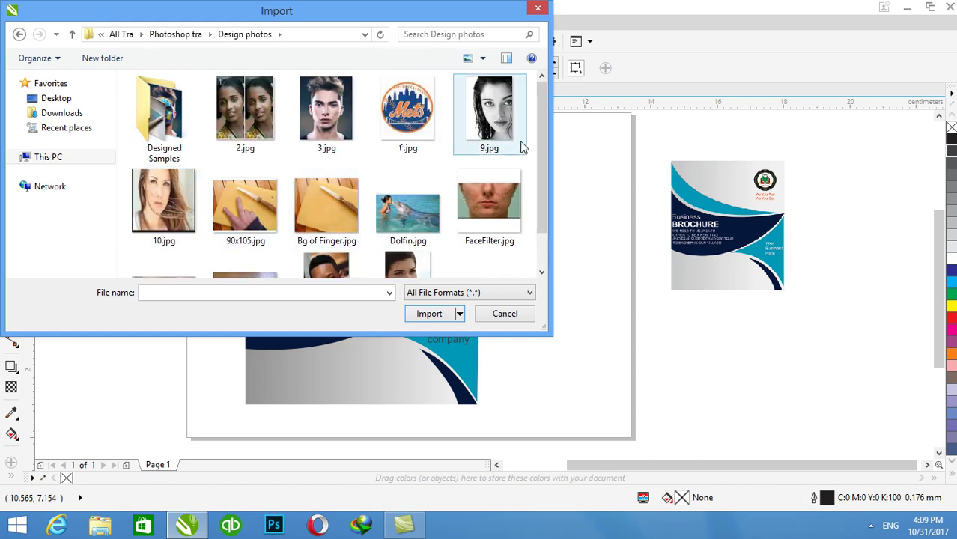
Import SuperMarket.jpg and place it about 5.1 cm wide beside the cover's lower-right corner.
scroll(524, 232, "down", 2)
left_click(247, 240)
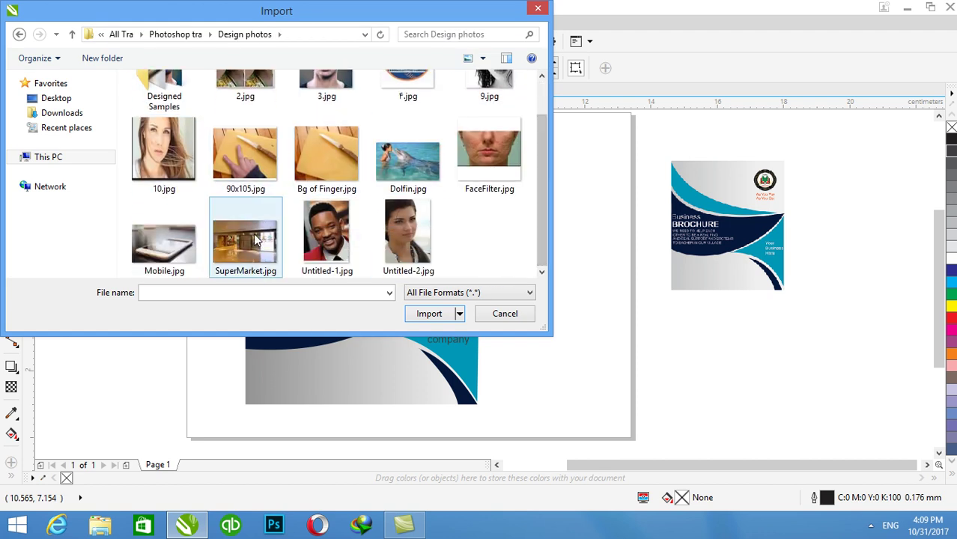
left_click(431, 317)
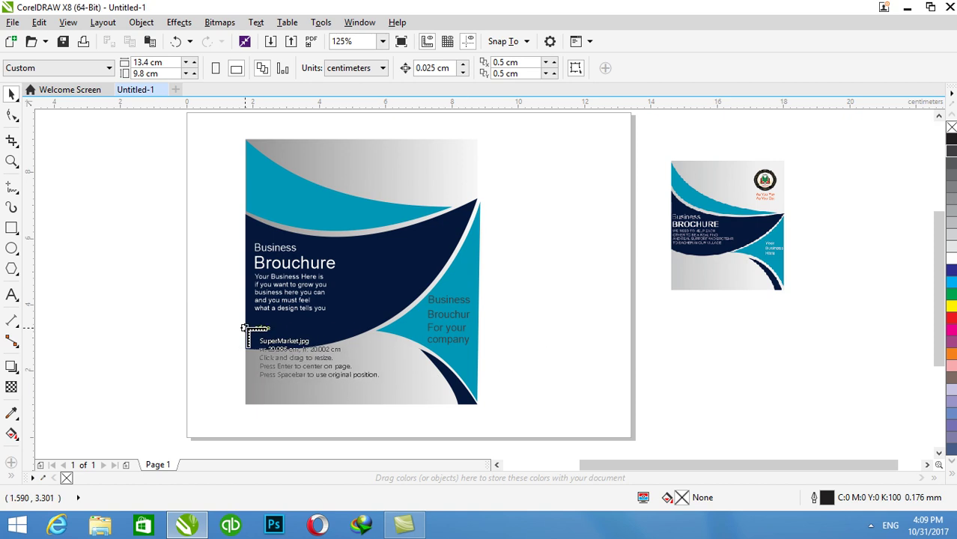
left_click_drag(494, 326, 648, 432)
left_click_drag(654, 320, 669, 311)
left_click_drag(599, 358, 622, 342)
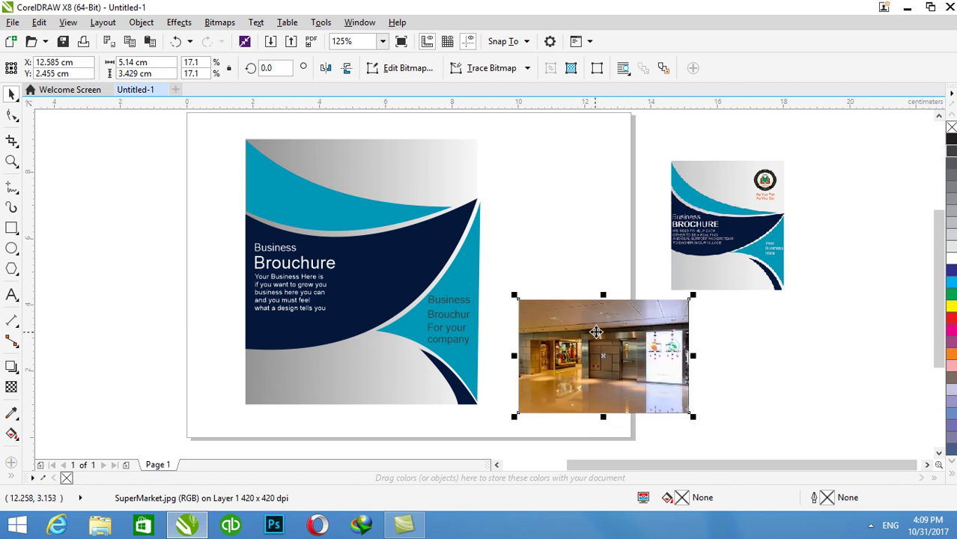
PowerClip the supermarket photo inside the cover's gradient background rectangle.
left_click(374, 169)
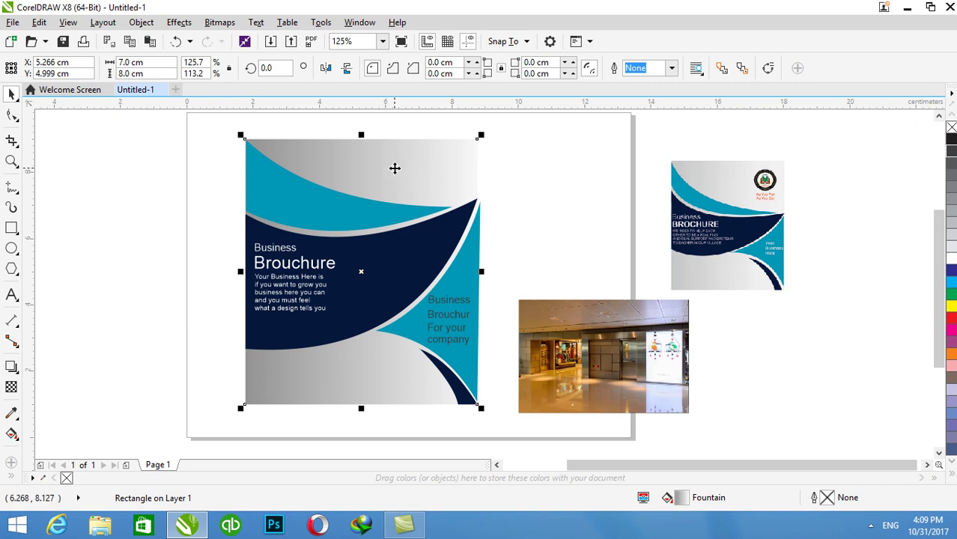
left_click(554, 309)
right_click(555, 310)
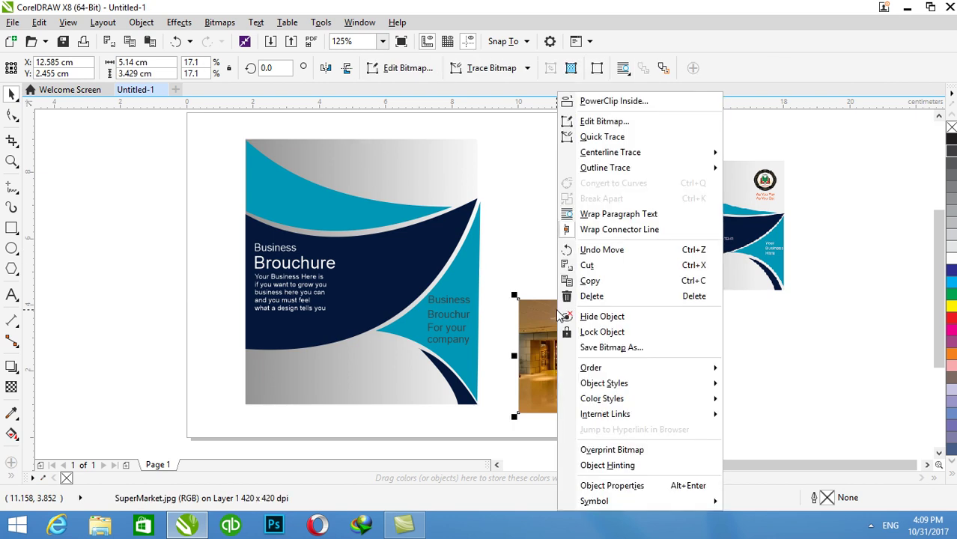
left_click(584, 103)
left_click(410, 162)
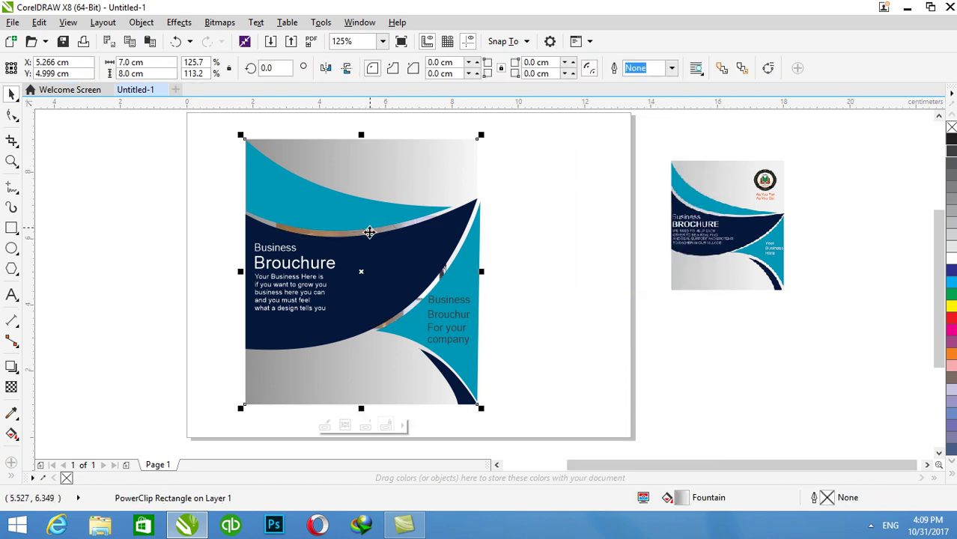
Edit the PowerClip contents, fitting the photo along the cover's top edge at about 6.9 cm wide and 1.9 cm high.
left_click(325, 425)
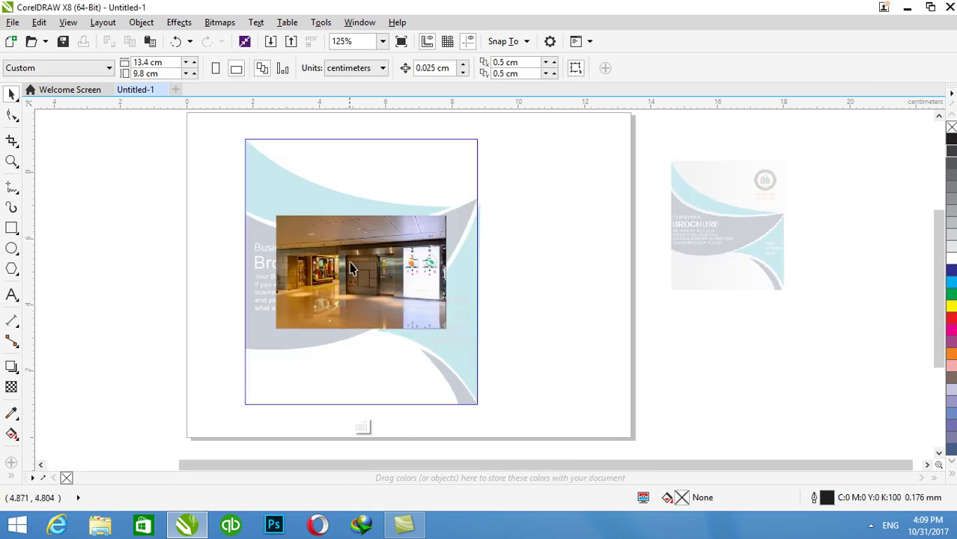
left_click_drag(366, 227, 395, 153)
left_click_drag(307, 195, 247, 188)
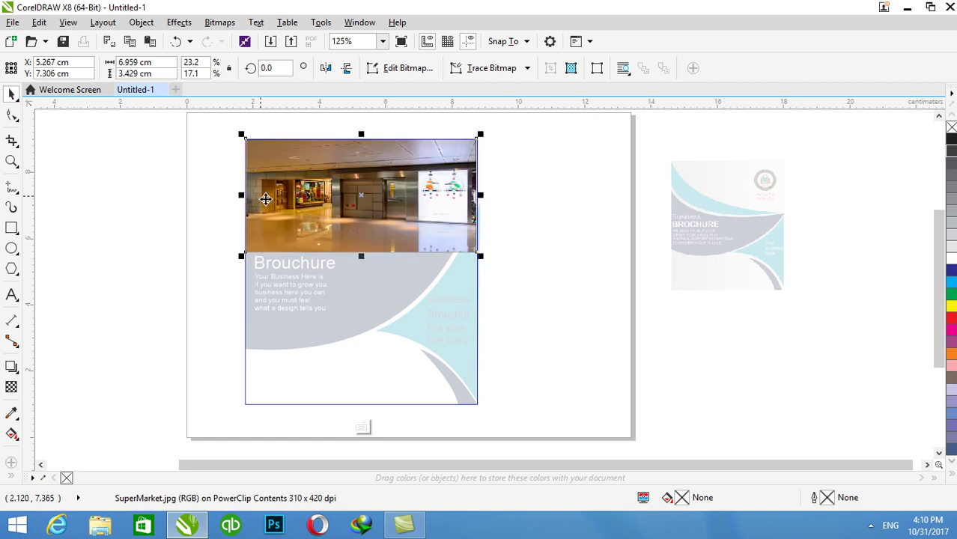
left_click_drag(360, 258, 367, 214)
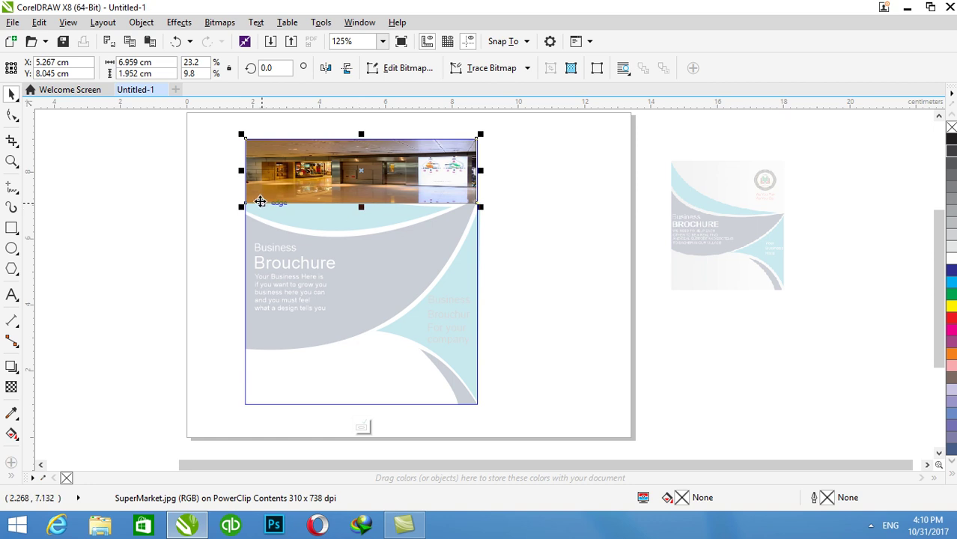
mouse_move(243, 207)
left_mouse_down()
mouse_move(221, 191)
mouse_move(232, 177)
mouse_move(252, 190)
mouse_move(233, 205)
left_mouse_up()
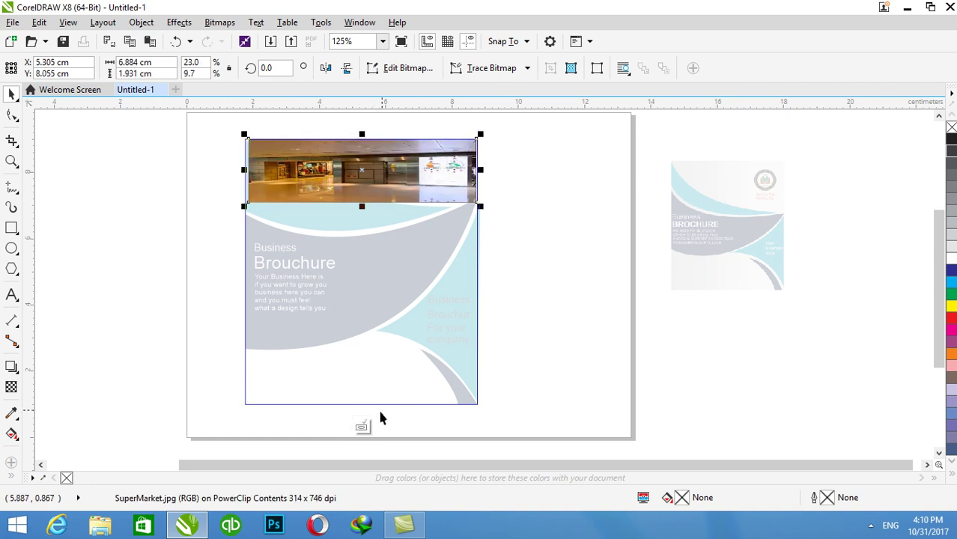
left_click(361, 426)
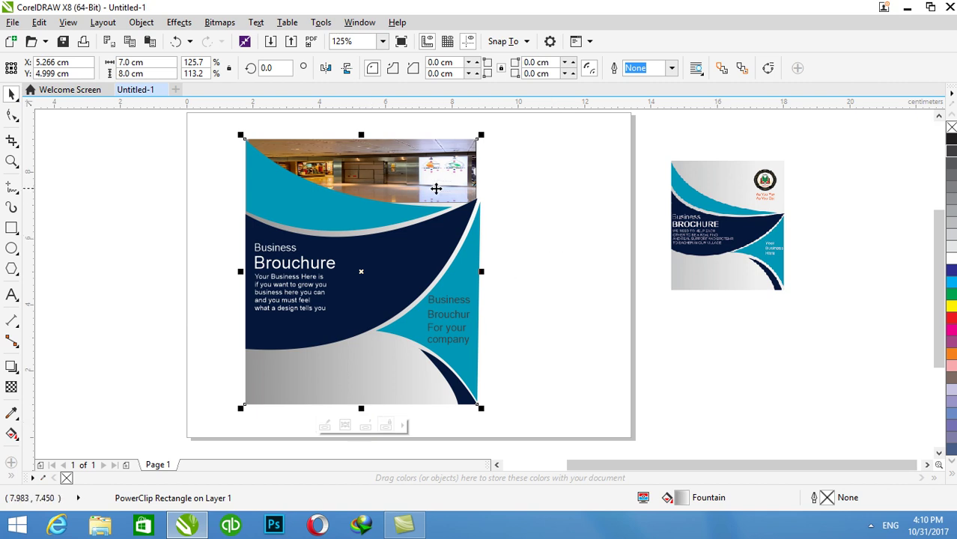
Reopen the PowerClip contents and extend the photo's lower edge downward to about 2.3 cm high.
left_click(325, 426)
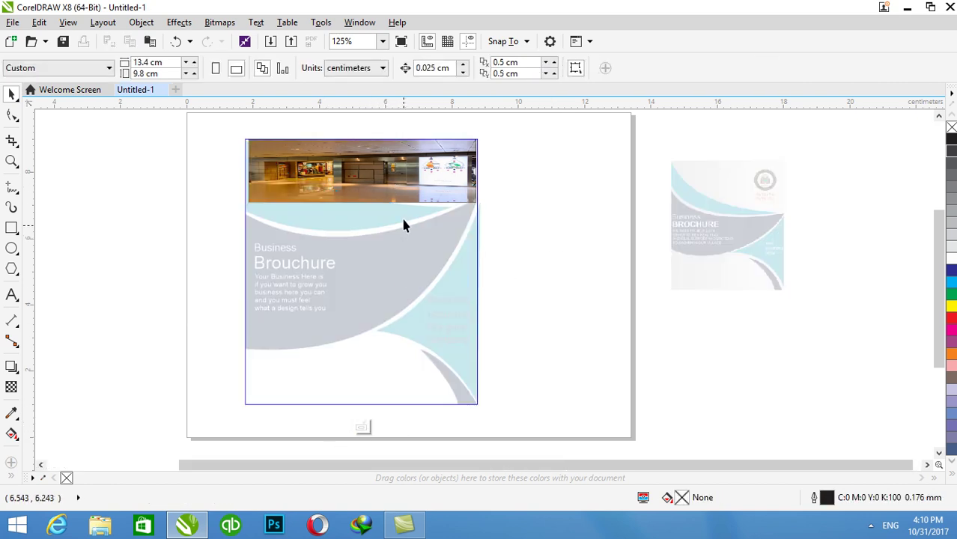
left_click(398, 197)
left_click_drag(362, 207, 362, 217)
left_click(362, 428)
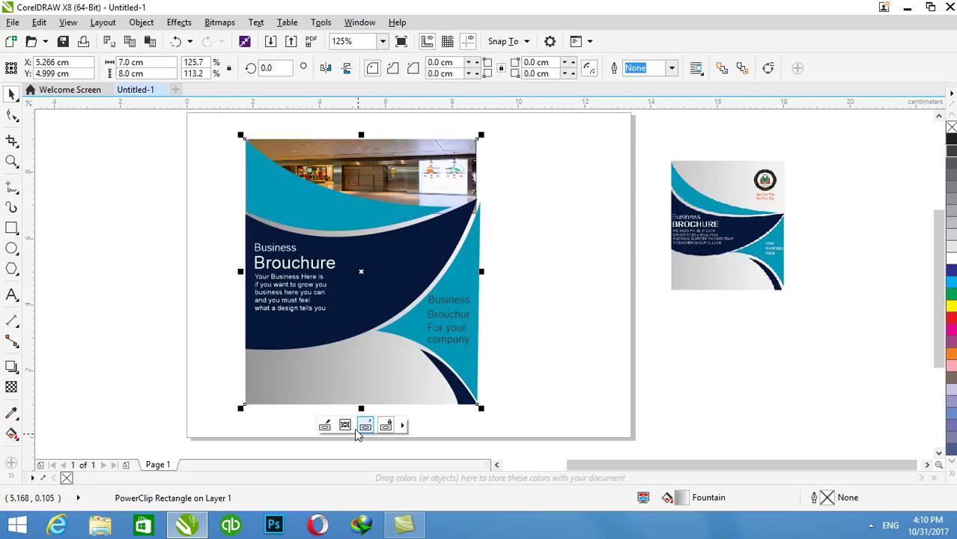
left_click(524, 169)
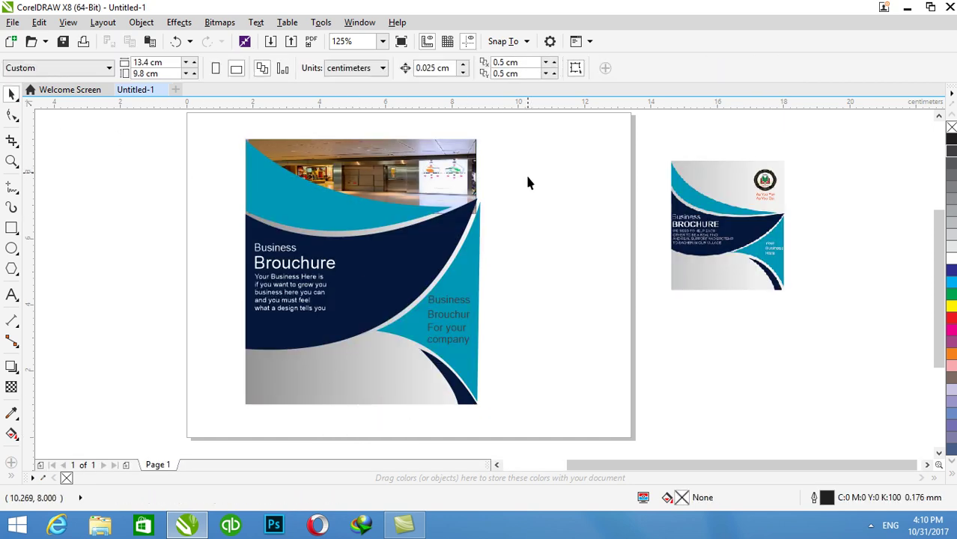
Edit the PowerClip contents again, widening the photo slightly to meet the cover's right edge, and finish editing.
scroll(343, 176, "up", 2)
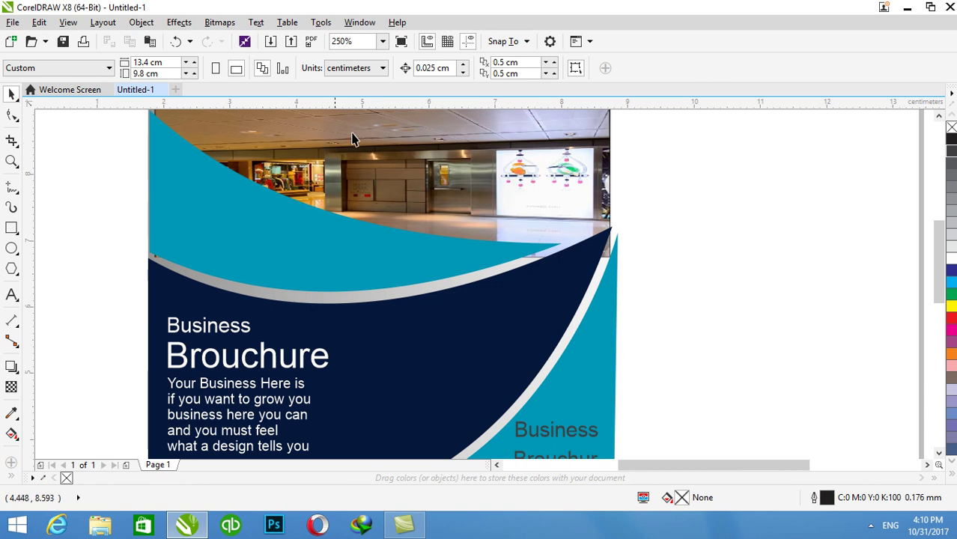
mouse_move(939, 225)
left_mouse_down()
mouse_move(939, 214)
mouse_move(939, 228)
left_mouse_up()
scroll(504, 228, "down", 2)
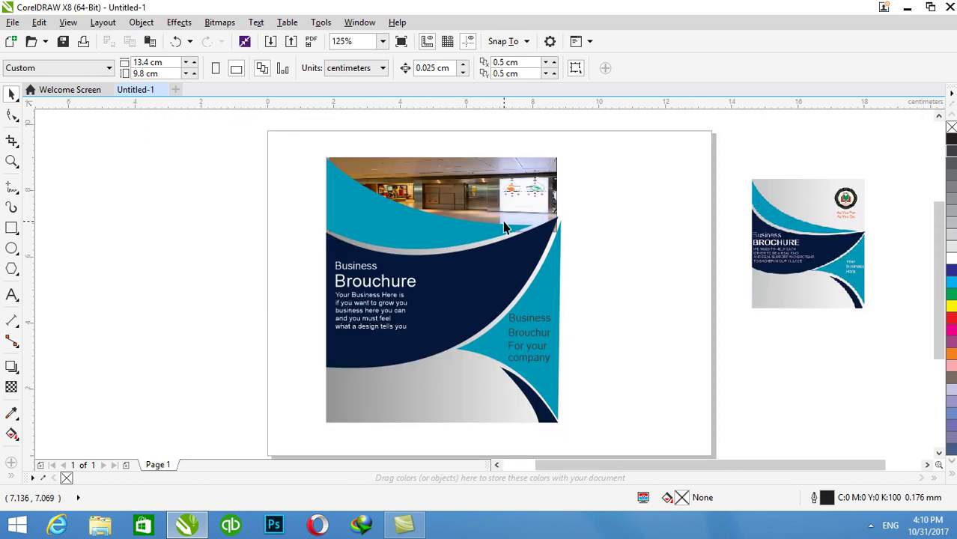
scroll(502, 196, "up", 2)
scroll(502, 196, "down", 2)
left_click(490, 195)
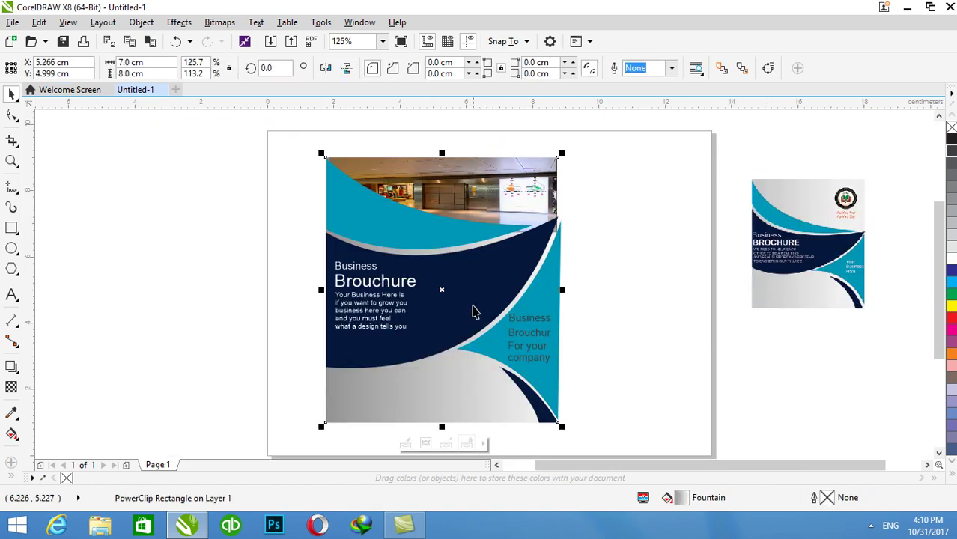
left_click(427, 444)
scroll(535, 215, "up", 2)
left_click(550, 207)
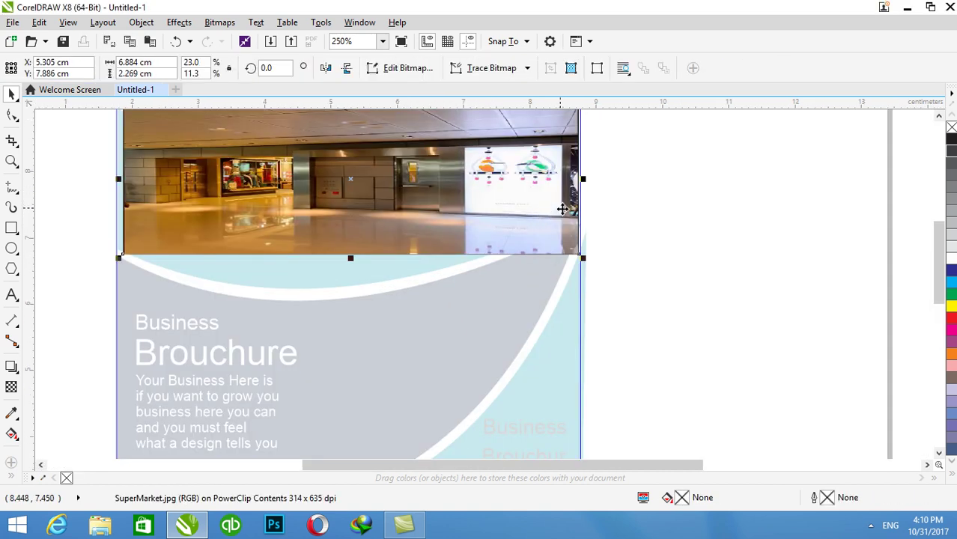
mouse_move(581, 179)
left_mouse_down()
mouse_move(592, 180)
mouse_move(581, 179)
left_mouse_up()
left_click(634, 250)
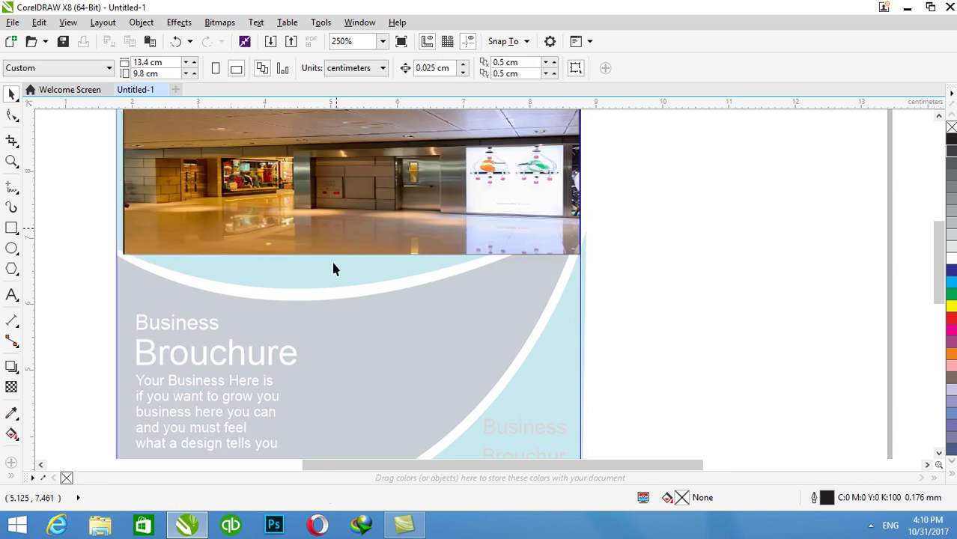
scroll(336, 419, "down", 2)
left_click_drag(937, 271, 937, 306)
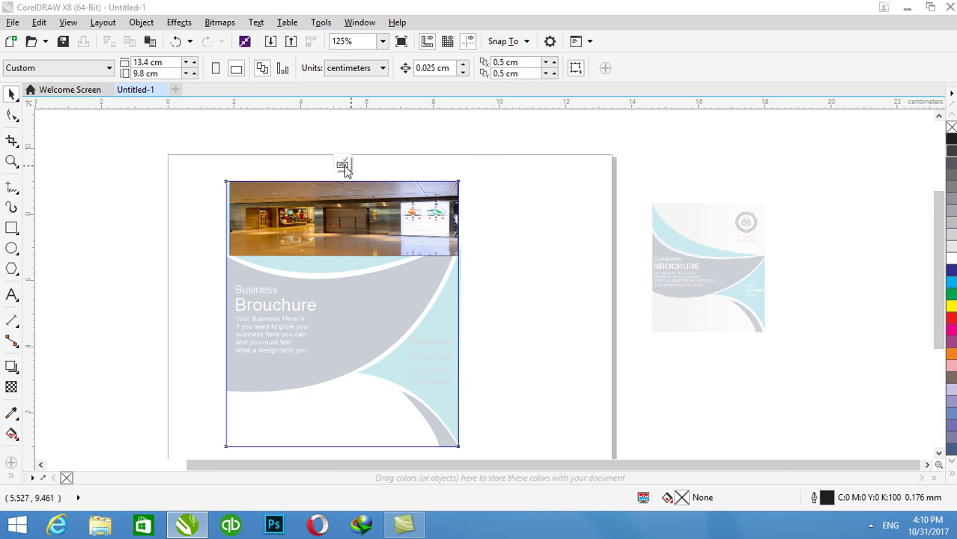
left_click(343, 165)
left_click(553, 346)
Narrow the teal curve at the lower right to about 3.07 cm wide, pulling in its outer edge.
left_click(448, 341)
left_click(453, 274)
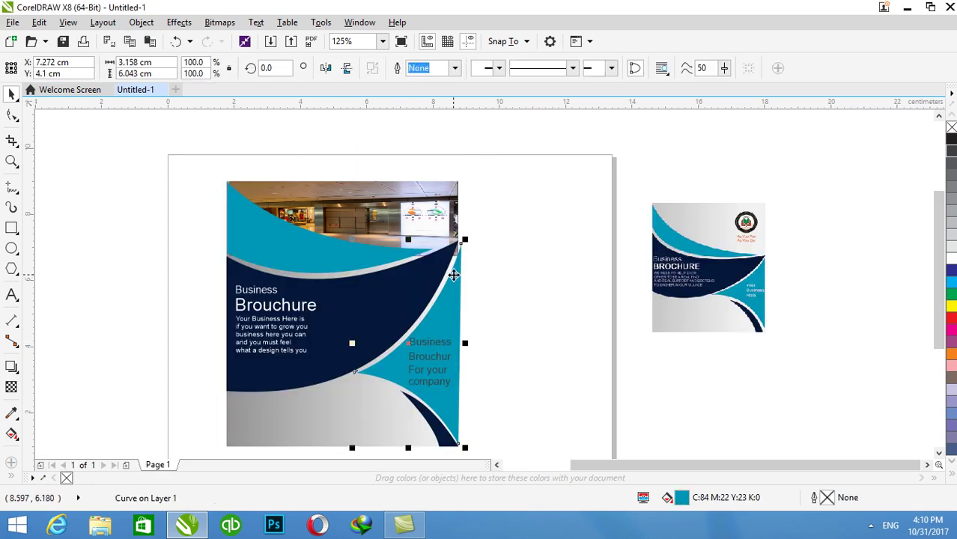
scroll(465, 342, "up", 4)
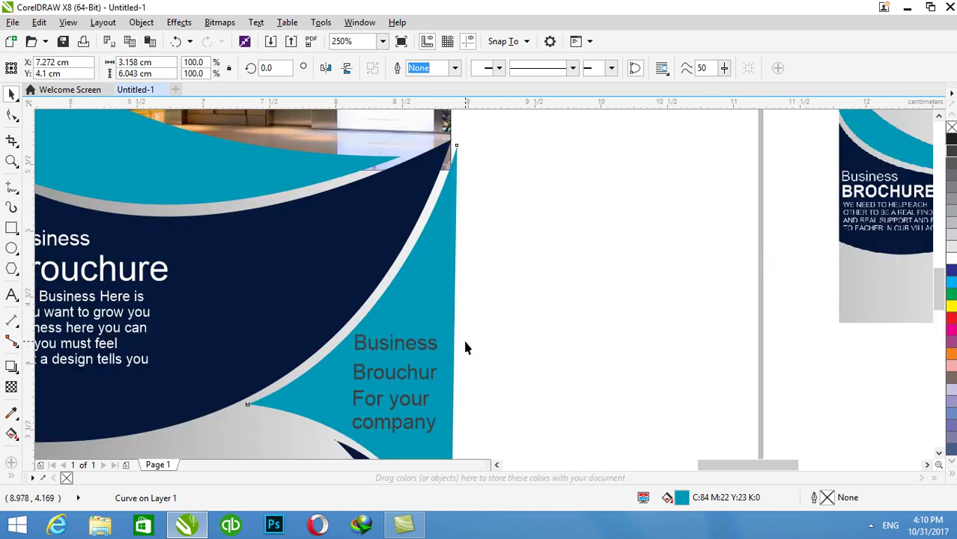
left_click_drag(454, 350, 440, 351)
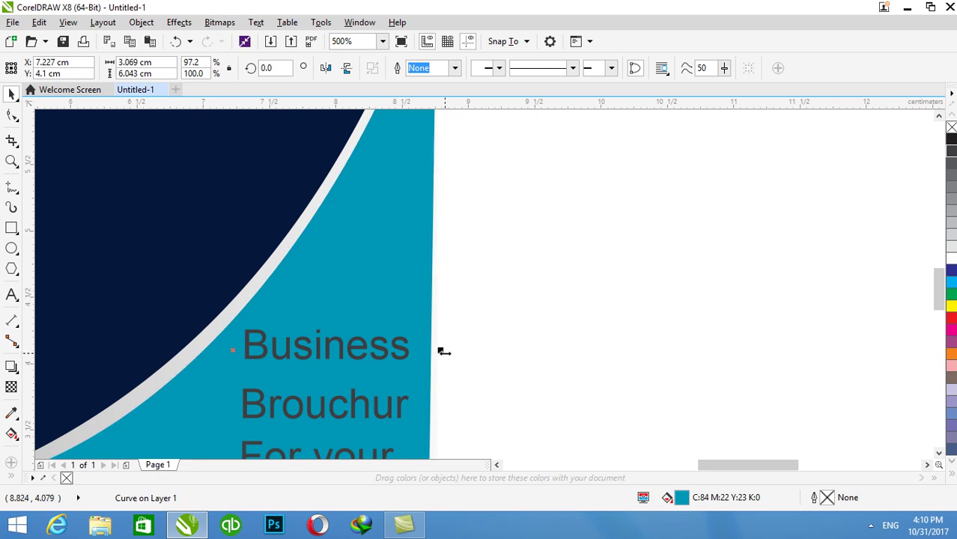
scroll(445, 350, "down", 2)
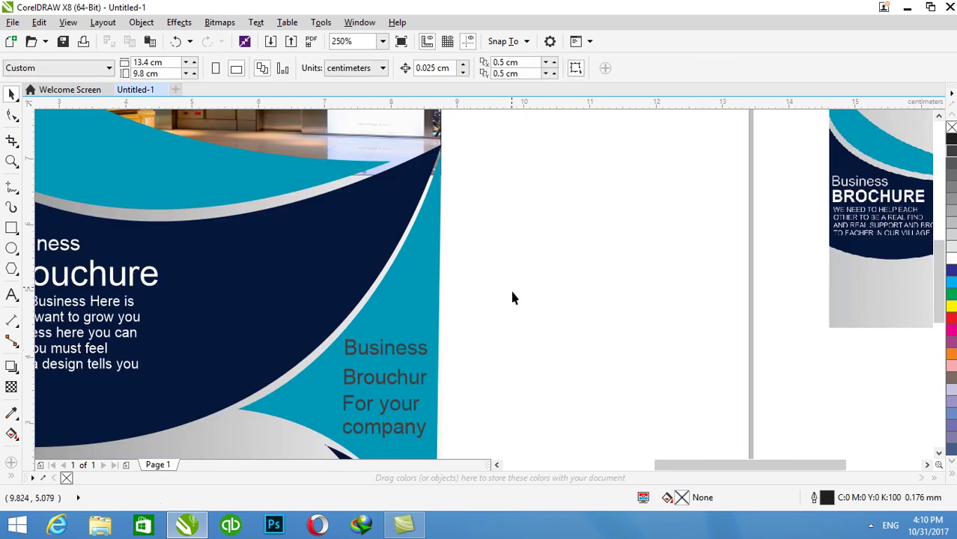
left_click(507, 288)
scroll(501, 298, "down", 2)
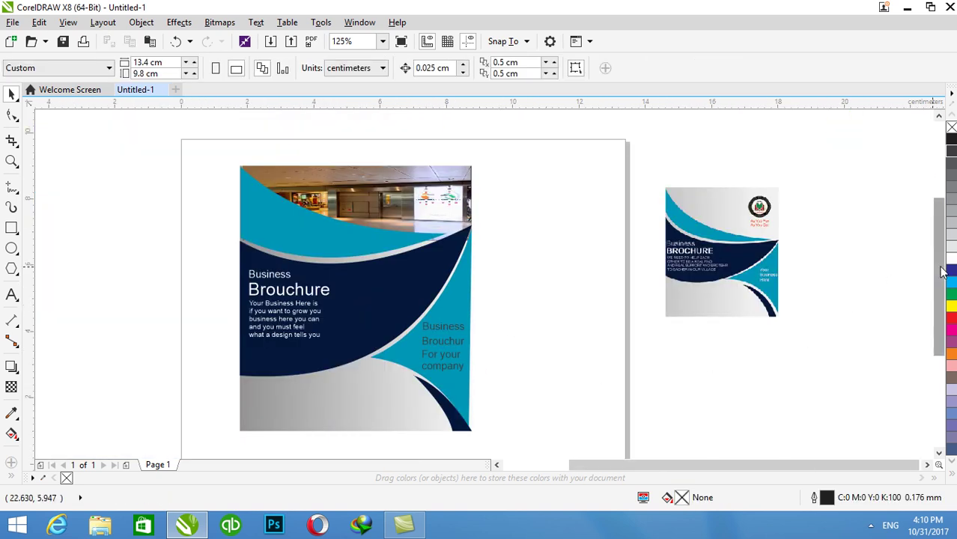
Nudge the small navy curve in the cover's lower-right corner slightly left and up.
left_click_drag(938, 277, 938, 303)
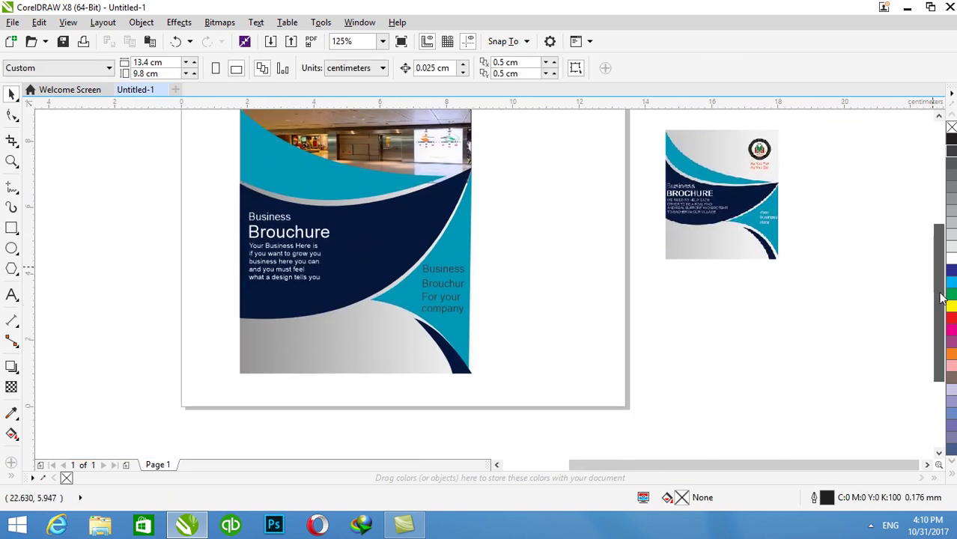
left_click(438, 348)
key("Left")
key("Left")
key("Left")
key("Left")
key("Up")
key("Up")
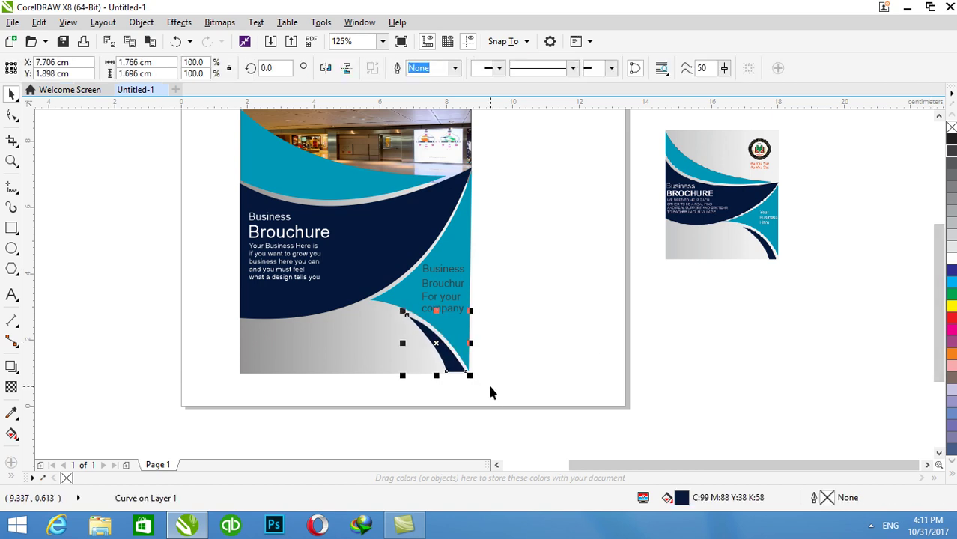
left_click(710, 385)
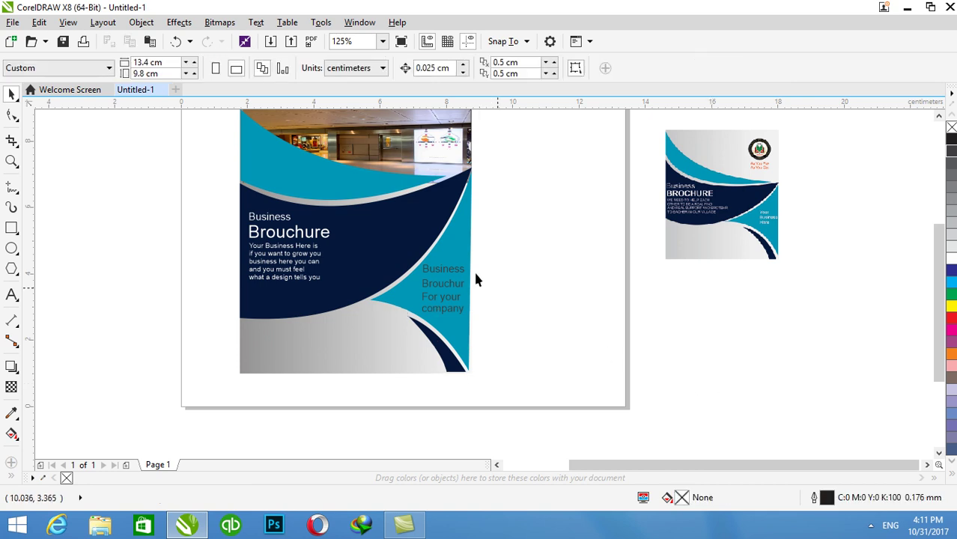
Minimize the drawing window to show the desktop.
scroll(284, 179, "up", 2)
scroll(284, 180, "down", 4)
scroll(284, 180, "up", 2)
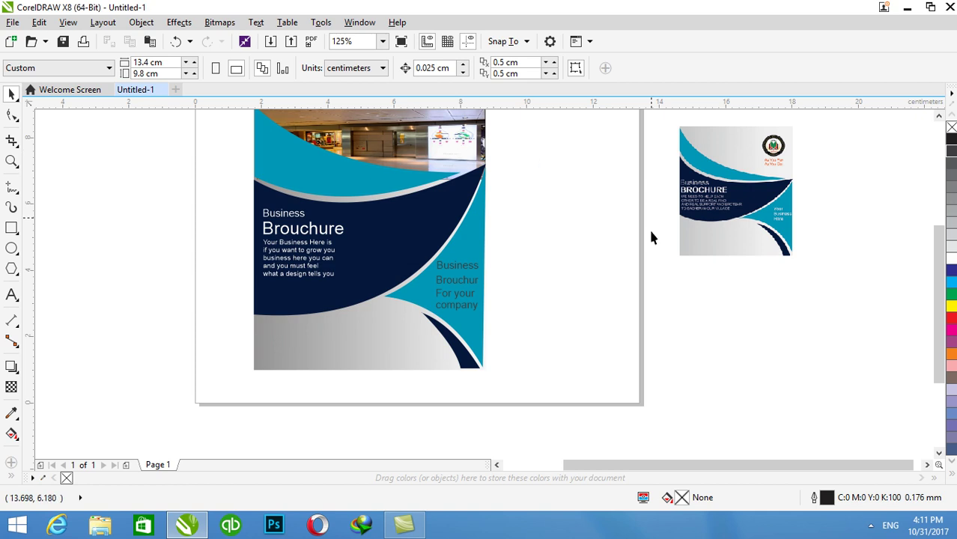
left_click_drag(938, 303, 937, 283)
left_click(906, 10)
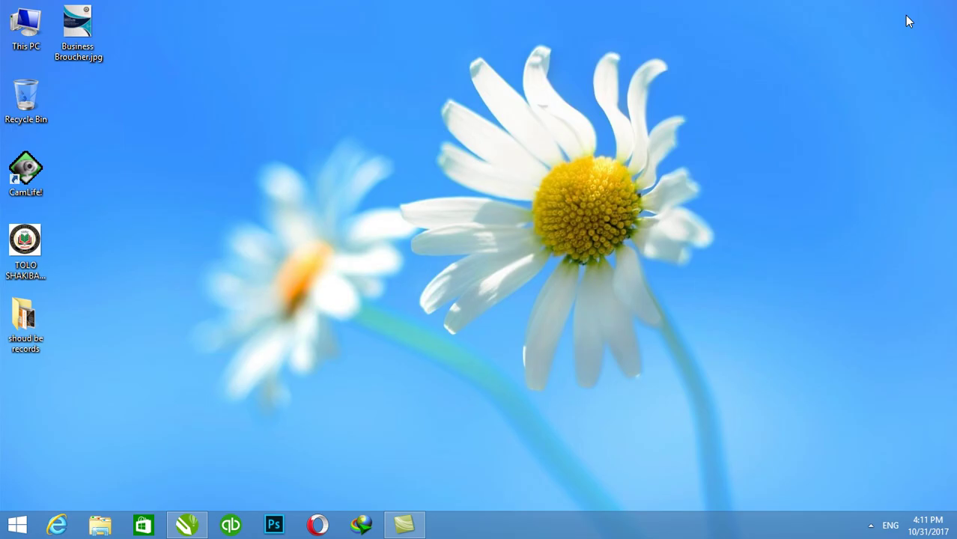